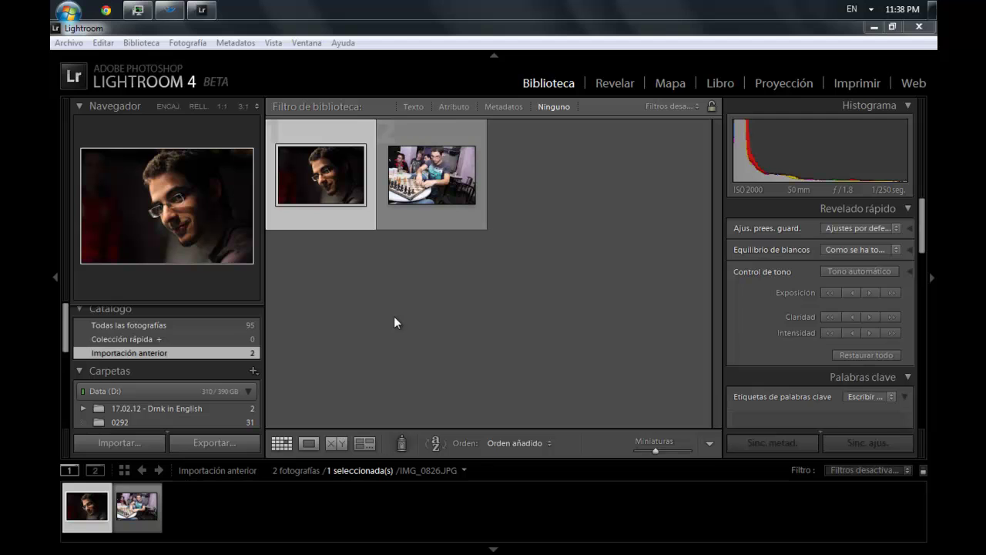
Step: Open the portrait in Revelar with the left panel and filmstrip hidden
{"action": "left_click", "coordinate": [599, 85]}
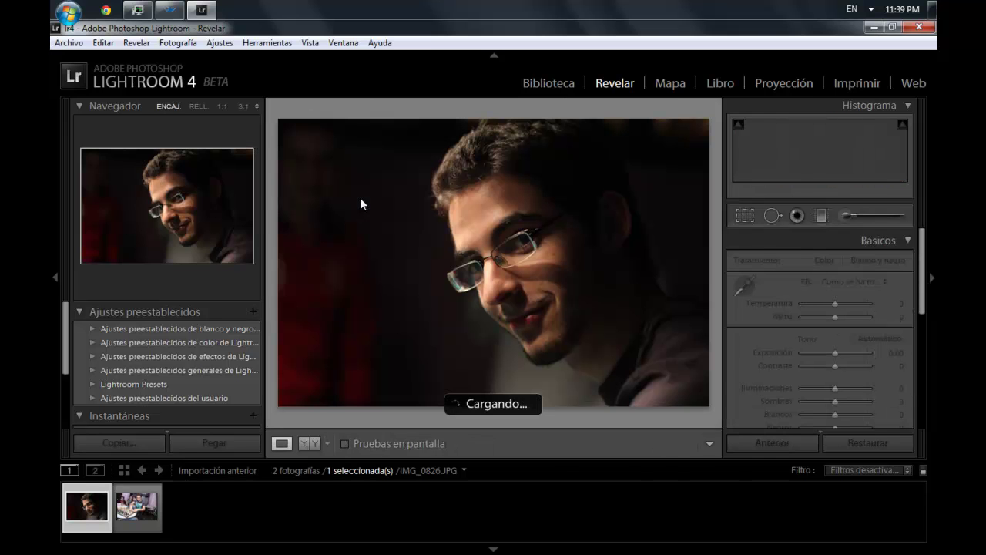
{"action": "left_click", "coordinate": [54, 280]}
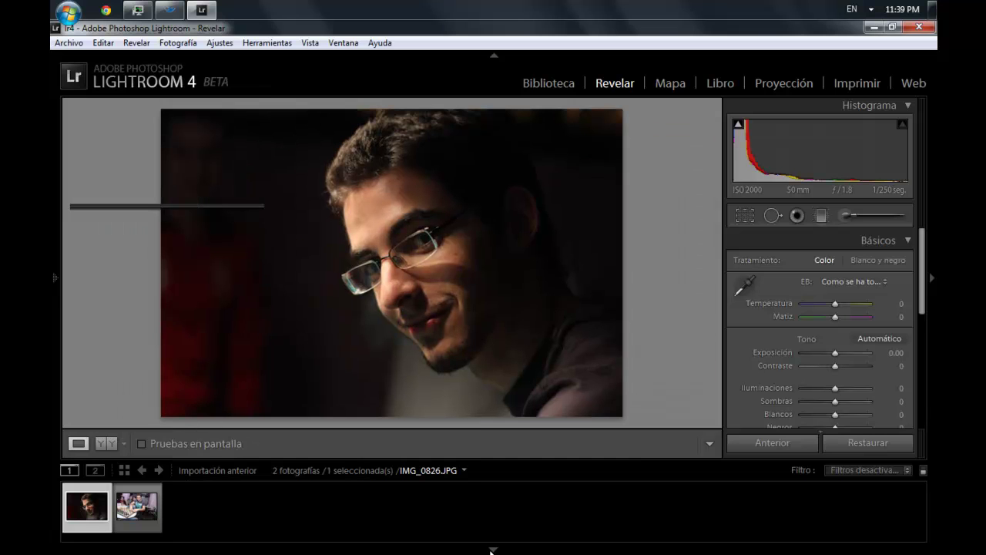
{"action": "left_click", "coordinate": [493, 550]}
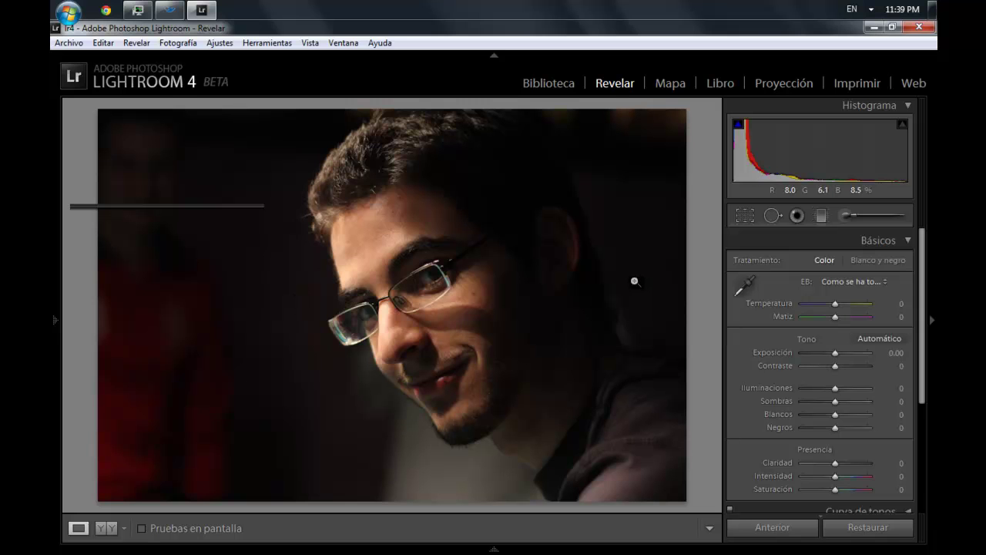
Step: Try Iluminaciones at −100, then reset the highlights to 0
{"action": "mouse_move", "coordinate": [922, 270]}
{"action": "left_mouse_down"}
{"action": "mouse_move", "coordinate": [923, 305]}
{"action": "mouse_move", "coordinate": [924, 279]}
{"action": "left_mouse_up"}
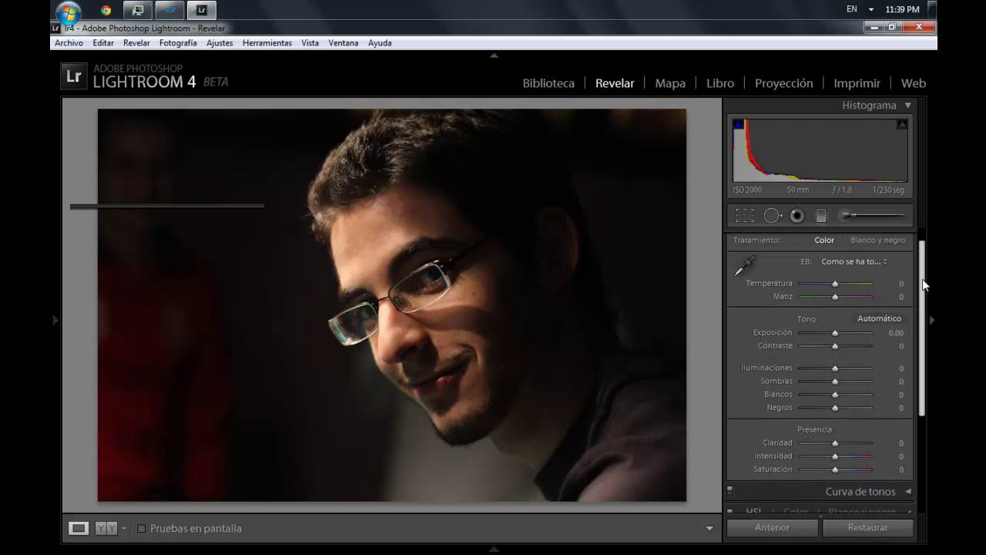
{"action": "left_click_drag", "start_coordinate": [835, 368], "coordinate": [799, 373]}
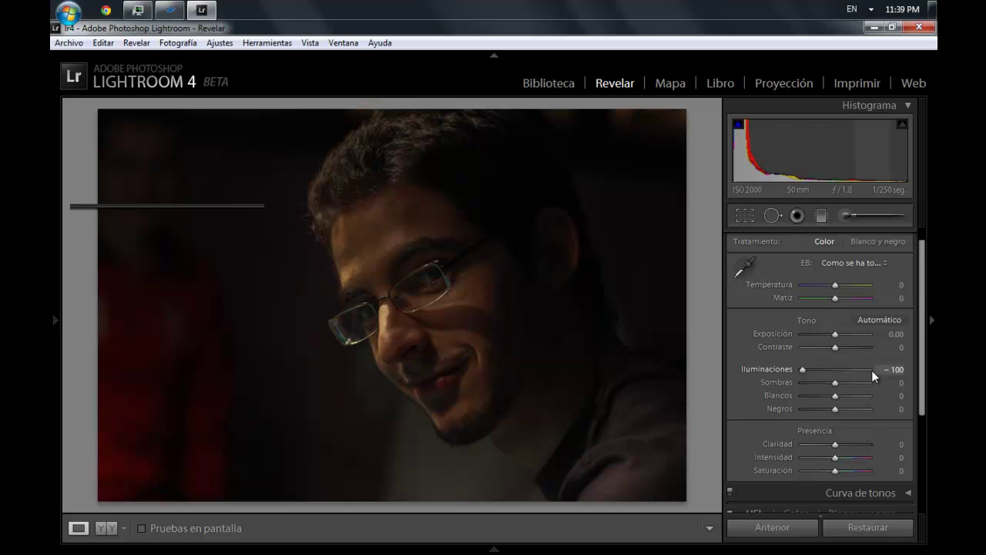
{"action": "double_click", "coordinate": [803, 370]}
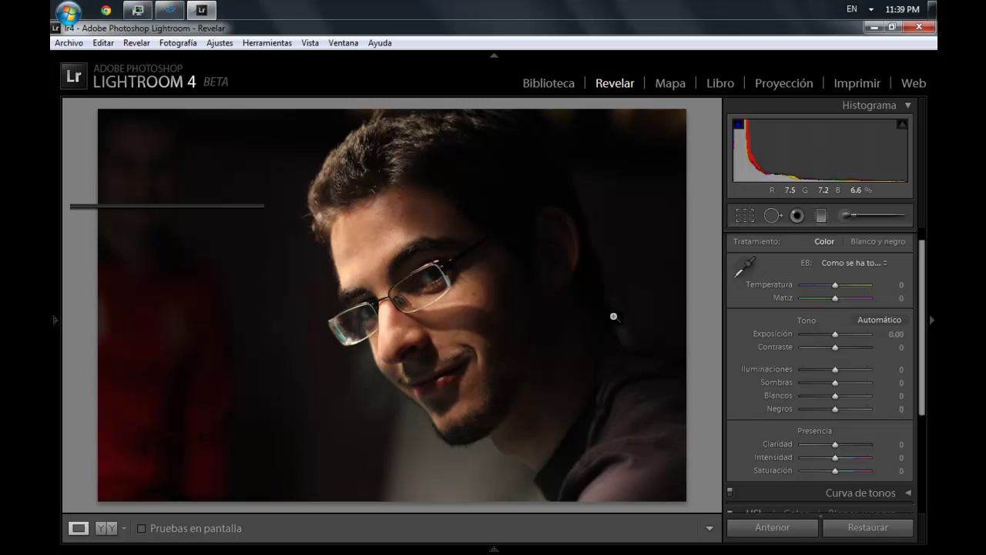
{"action": "left_click", "coordinate": [891, 27]}
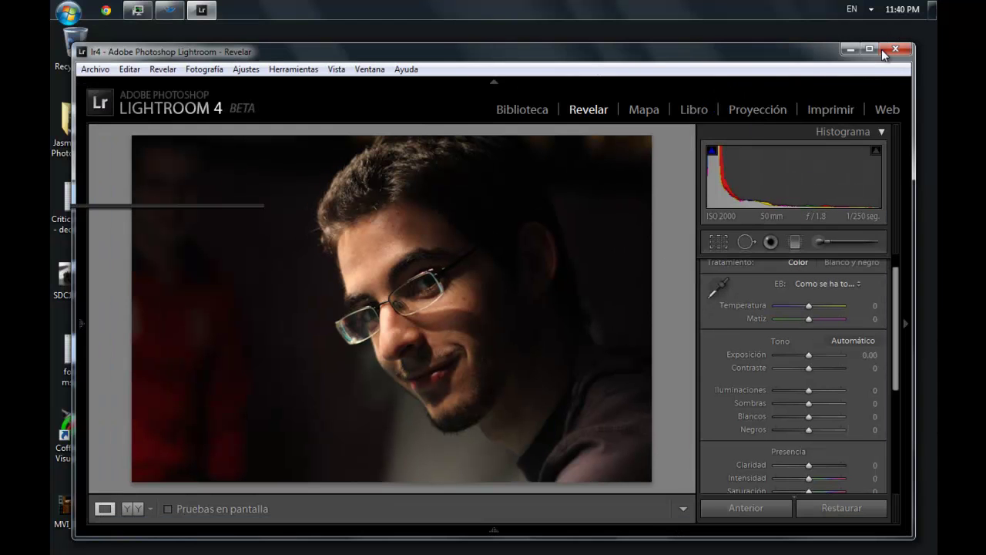
{"action": "left_click", "coordinate": [868, 49]}
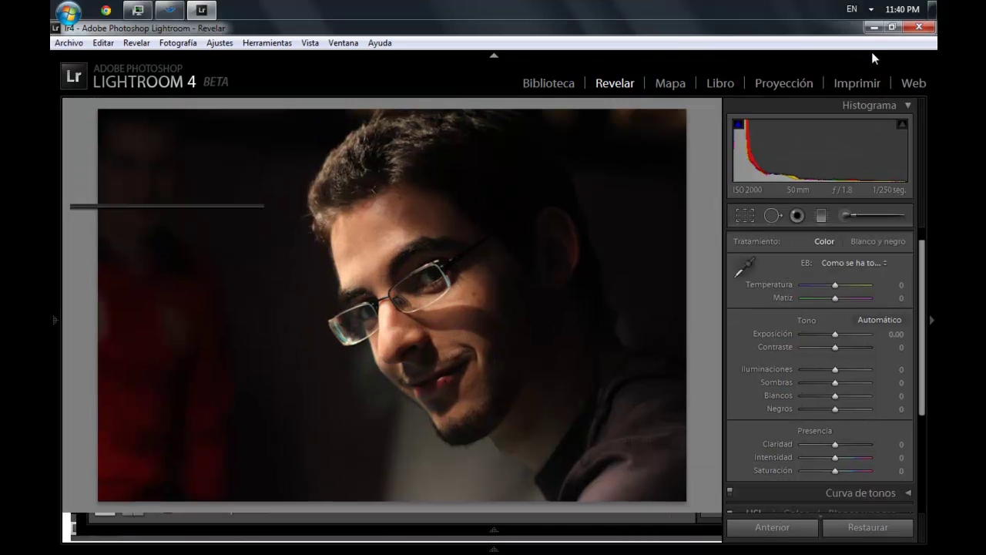
{"action": "left_click_drag", "start_coordinate": [131, 206], "coordinate": [240, 208]}
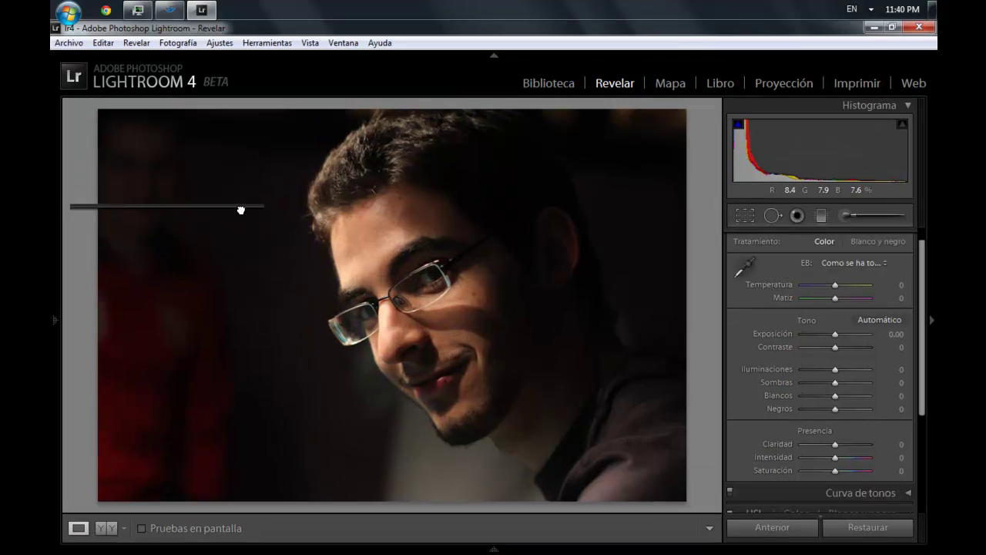
{"action": "left_click", "coordinate": [241, 208]}
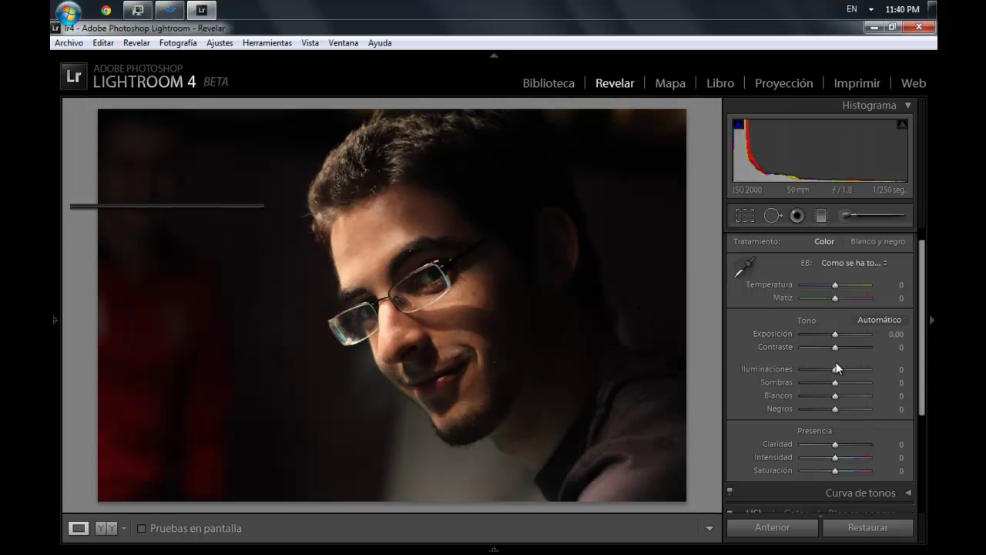
{"action": "left_click_drag", "start_coordinate": [835, 370], "coordinate": [846, 370]}
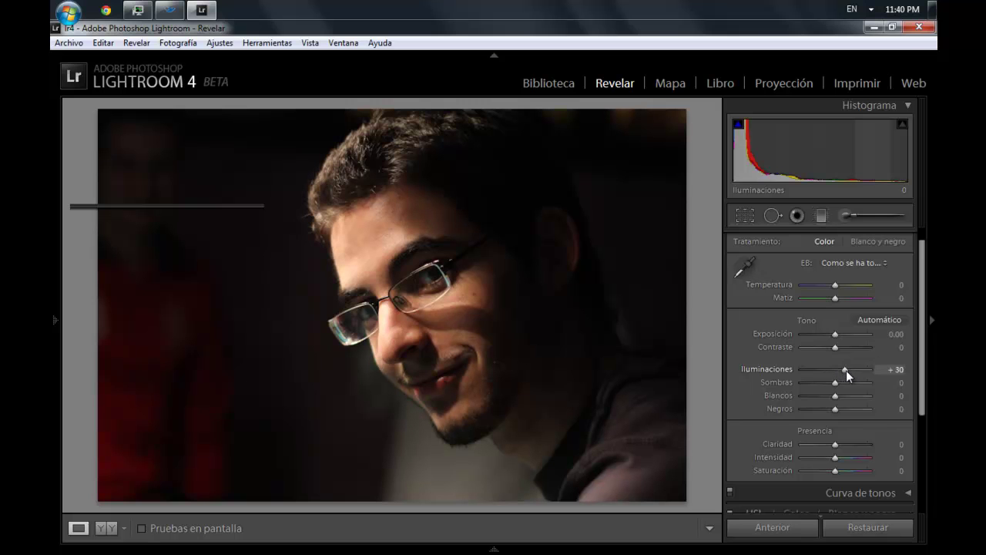
{"action": "left_click_drag", "start_coordinate": [846, 371], "coordinate": [855, 370]}
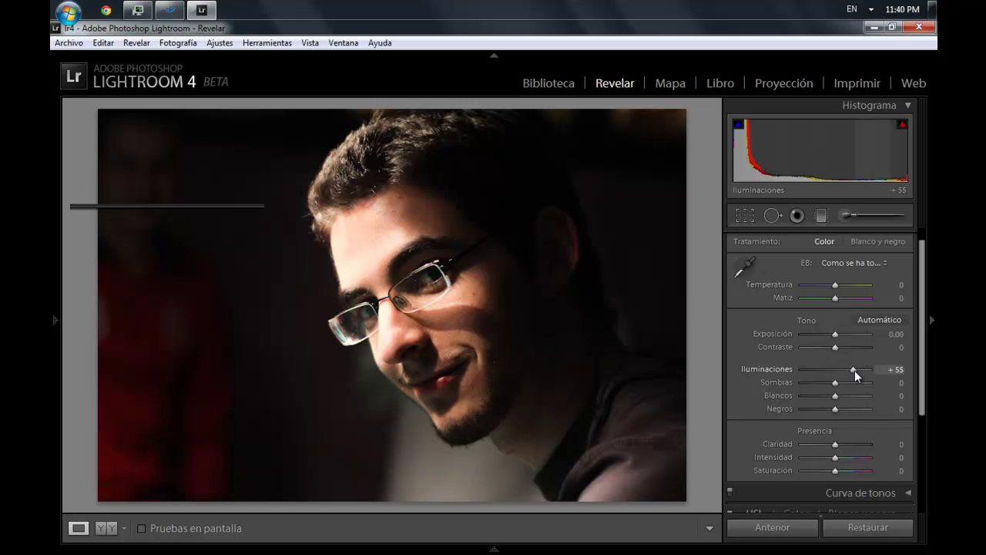
{"action": "left_click_drag", "start_coordinate": [854, 370], "coordinate": [870, 369]}
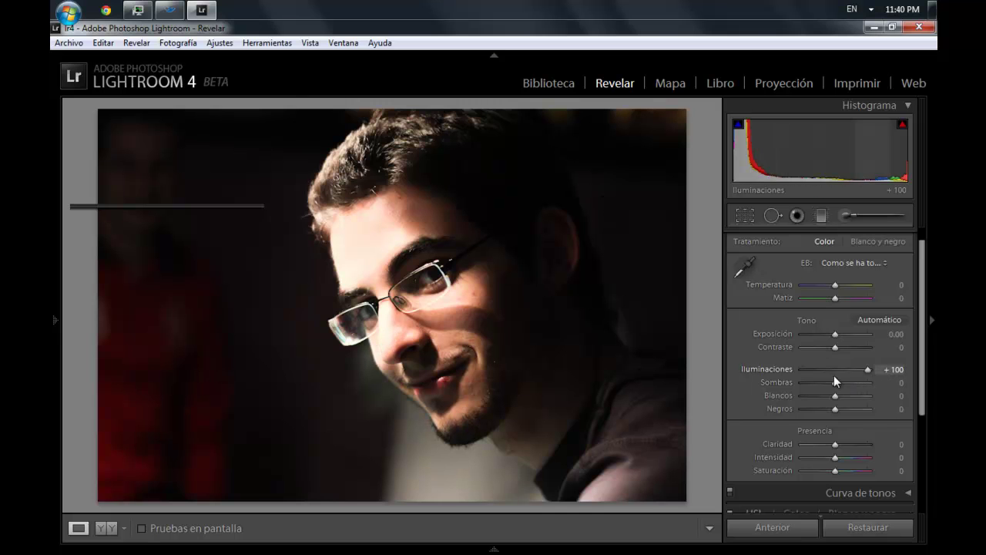
{"action": "left_click", "coordinate": [823, 370]}
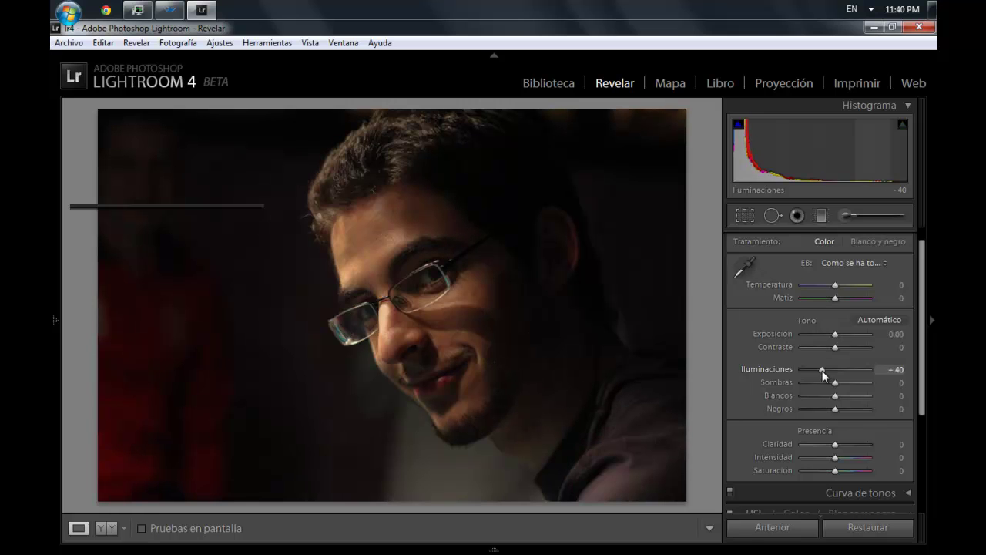
{"action": "left_click_drag", "start_coordinate": [823, 373], "coordinate": [817, 372]}
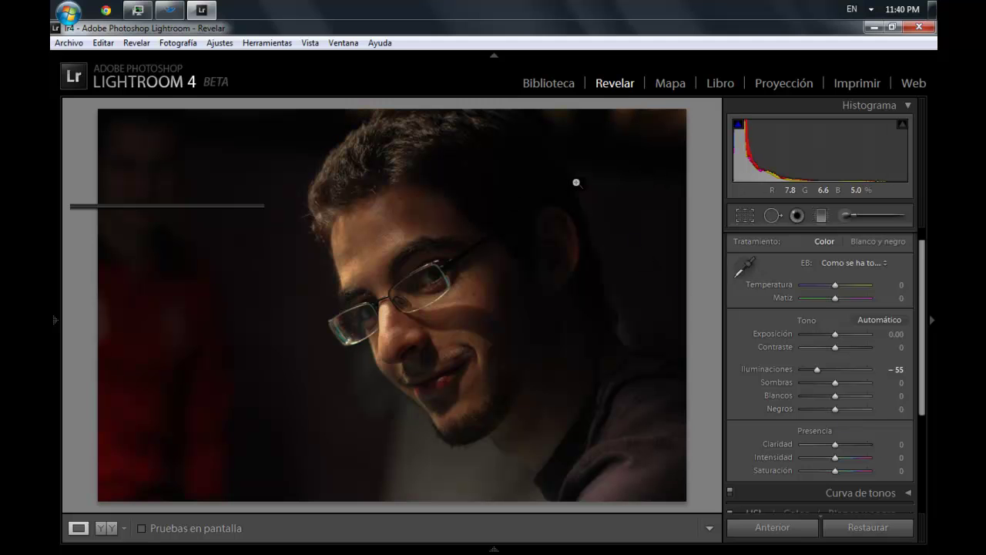
{"action": "double_click", "coordinate": [818, 375]}
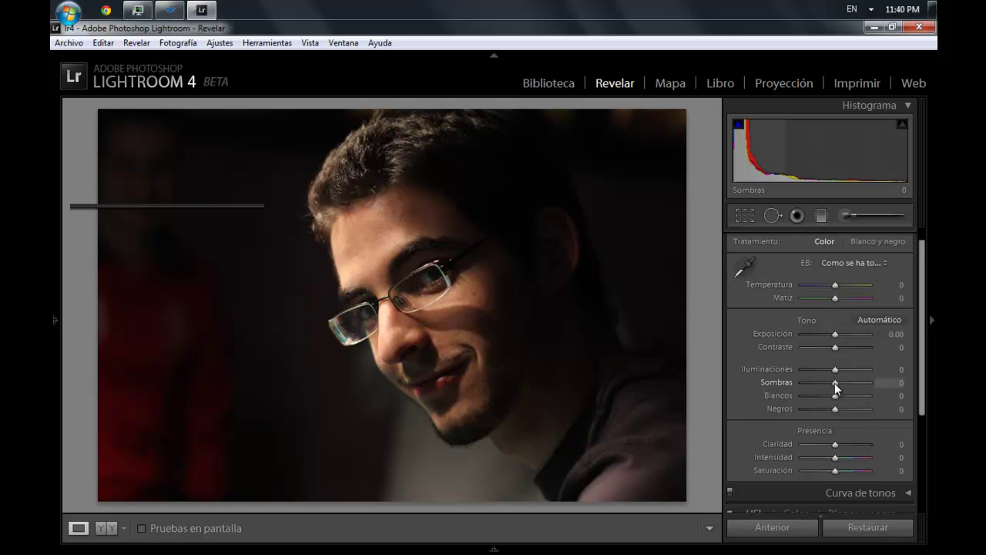
Step: Try Sombras at +60 and −53, then reset the shadows to 0
{"action": "left_click_drag", "start_coordinate": [836, 382], "coordinate": [855, 383]}
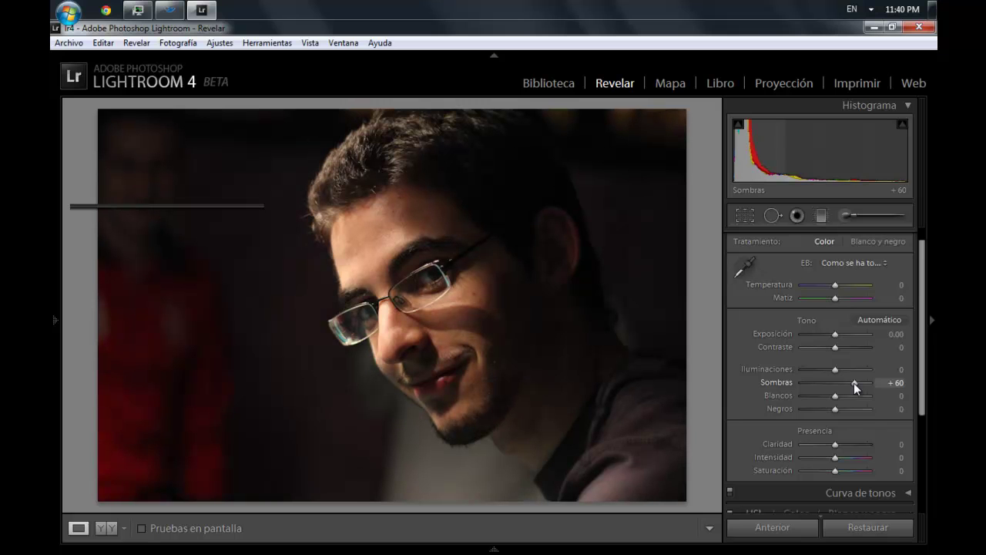
{"action": "left_click_drag", "start_coordinate": [854, 383], "coordinate": [818, 383]}
{"action": "double_click", "coordinate": [818, 383]}
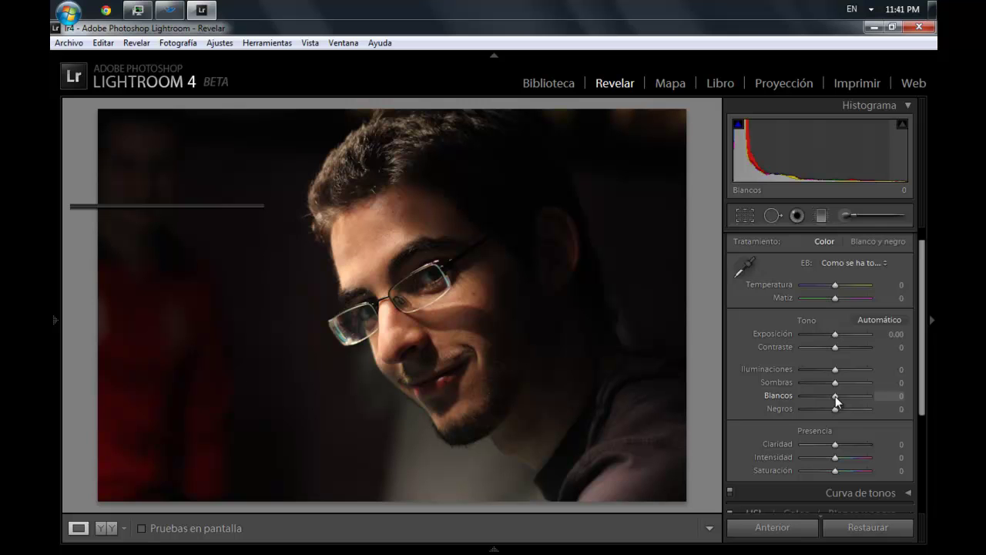
Step: Test Negros in both directions, reset it, then settle the blacks at −34
{"action": "left_click_drag", "start_coordinate": [839, 409], "coordinate": [852, 410]}
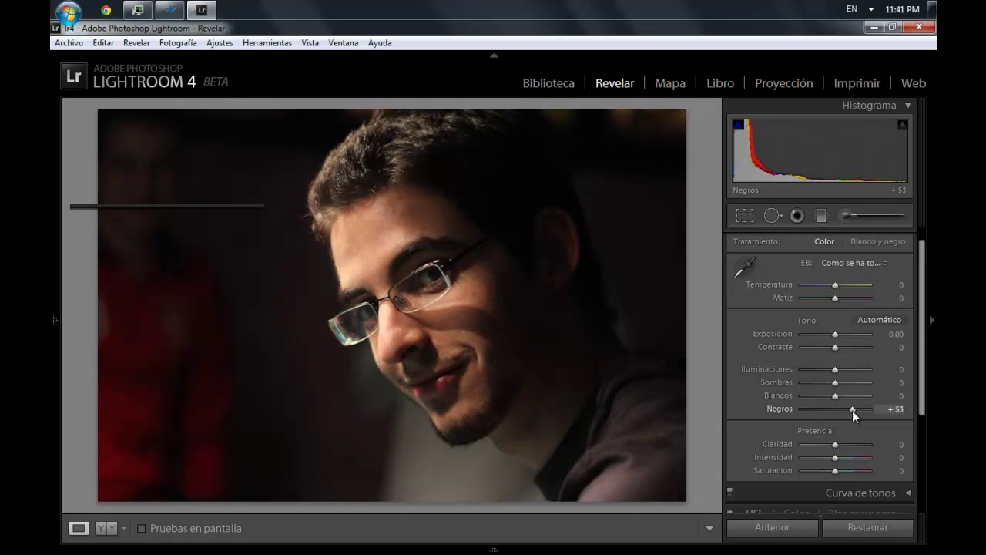
{"action": "mouse_move", "coordinate": [852, 410]}
{"action": "left_mouse_down"}
{"action": "mouse_move", "coordinate": [802, 408]}
{"action": "mouse_move", "coordinate": [821, 409]}
{"action": "left_mouse_up"}
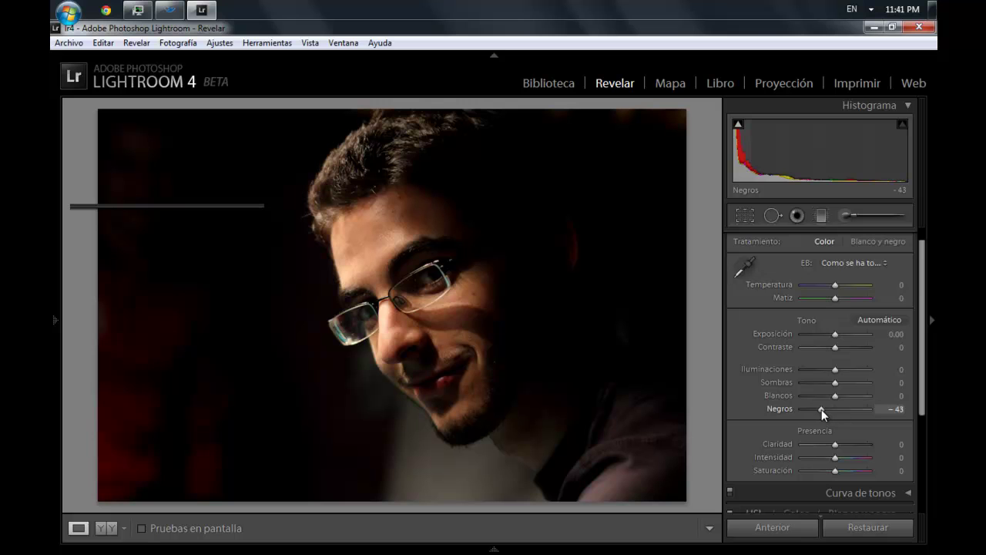
{"action": "double_click", "coordinate": [821, 409]}
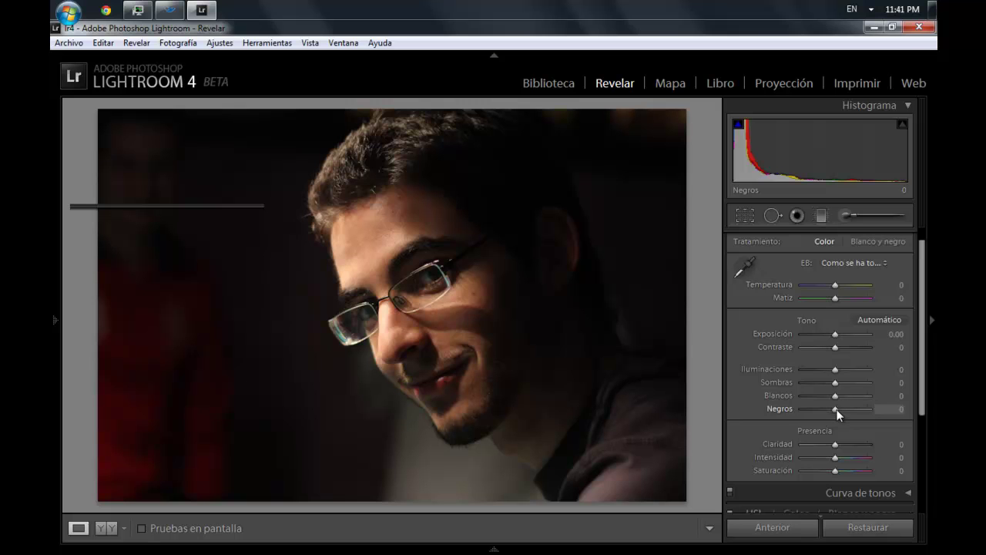
{"action": "left_click_drag", "start_coordinate": [834, 409], "coordinate": [825, 408]}
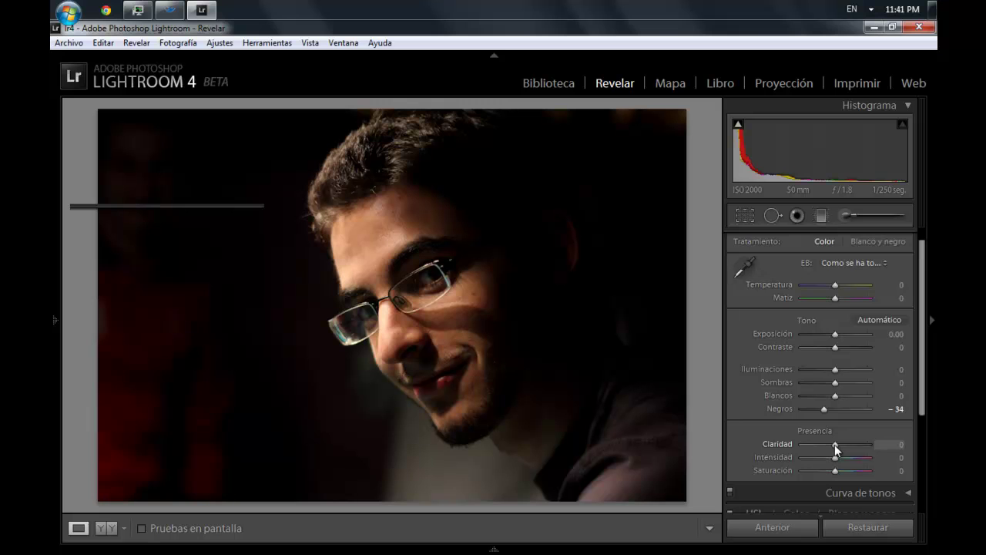
Step: Set Claridad to +34 after testing +100, permanently dismissing the colour-scheme warning
{"action": "left_click_drag", "start_coordinate": [835, 444], "coordinate": [870, 446]}
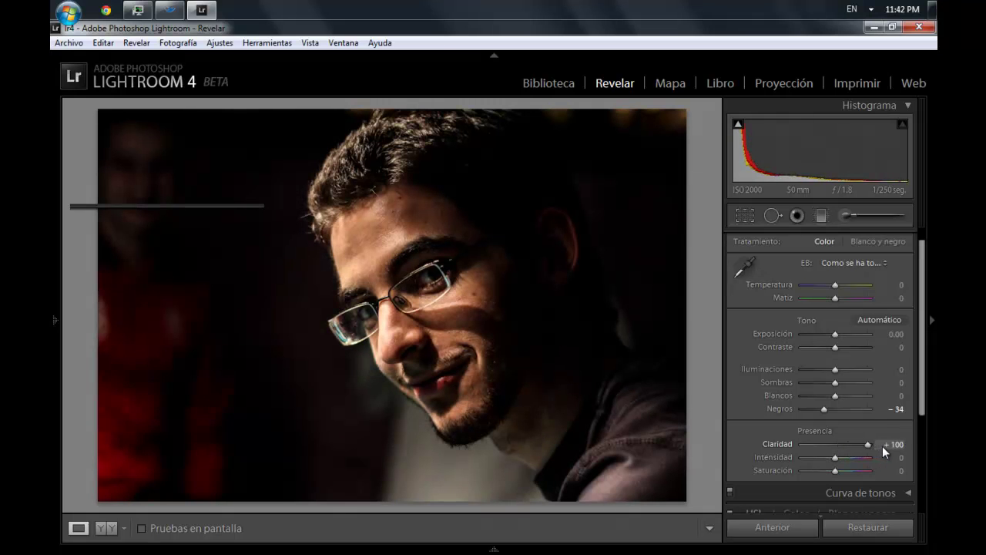
{"action": "left_click_drag", "start_coordinate": [882, 446], "coordinate": [860, 444]}
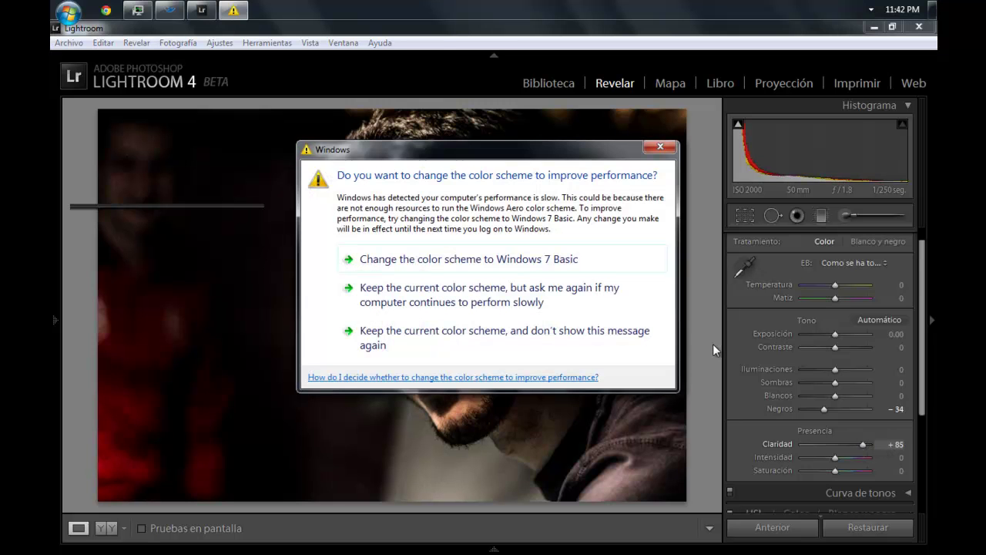
{"action": "left_click", "coordinate": [482, 344]}
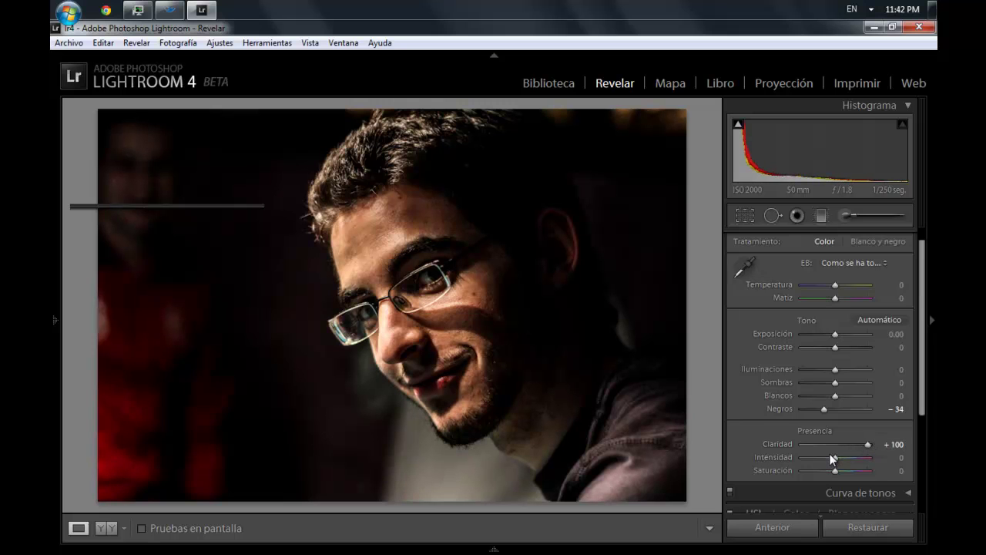
{"action": "left_click", "coordinate": [843, 444]}
{"action": "left_click_drag", "start_coordinate": [842, 445], "coordinate": [846, 443]}
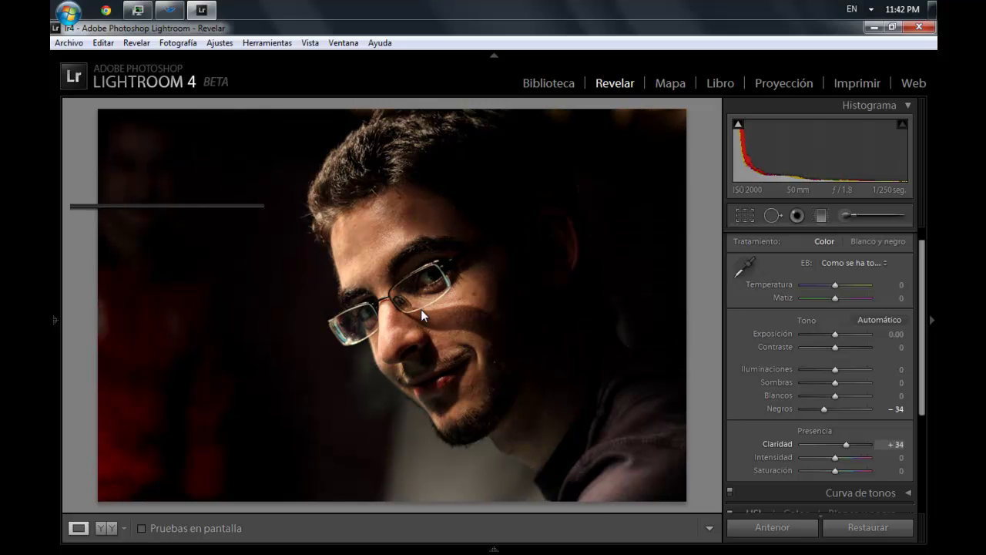
Step: Zoom 1:1 on the eye and compare Claridad at 0 and −100
{"action": "left_click", "coordinate": [410, 249]}
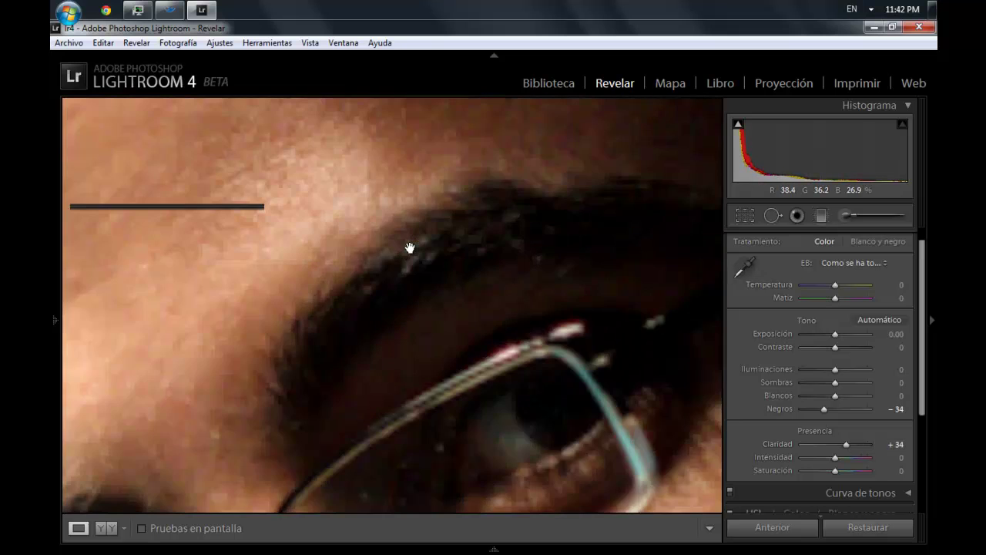
{"action": "left_click_drag", "start_coordinate": [413, 246], "coordinate": [500, 208]}
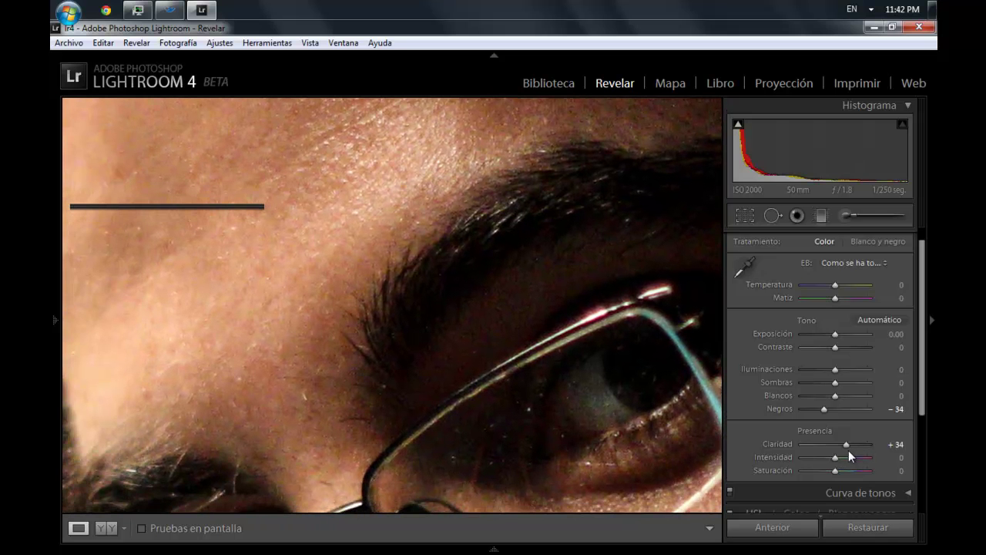
{"action": "double_click", "coordinate": [845, 446]}
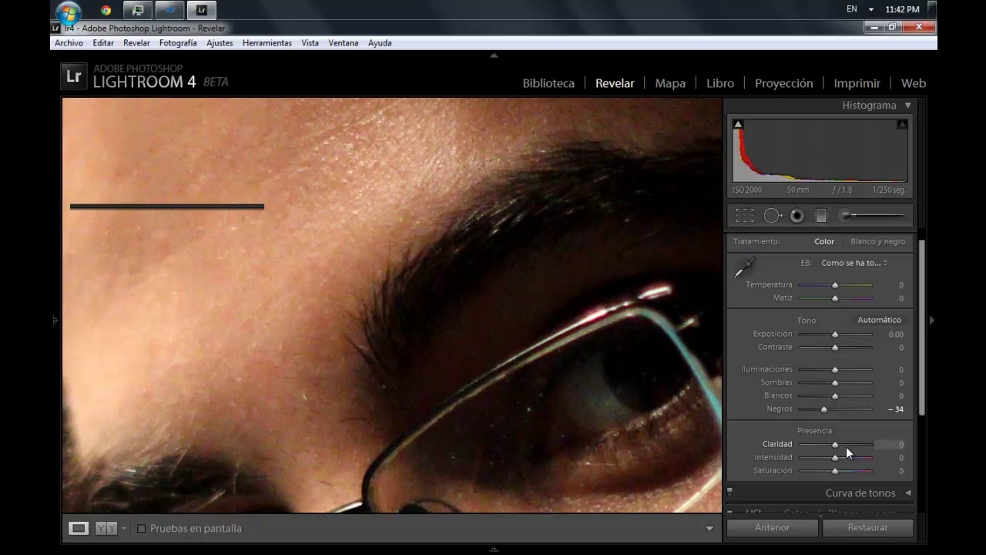
{"action": "left_click_drag", "start_coordinate": [836, 443], "coordinate": [781, 437]}
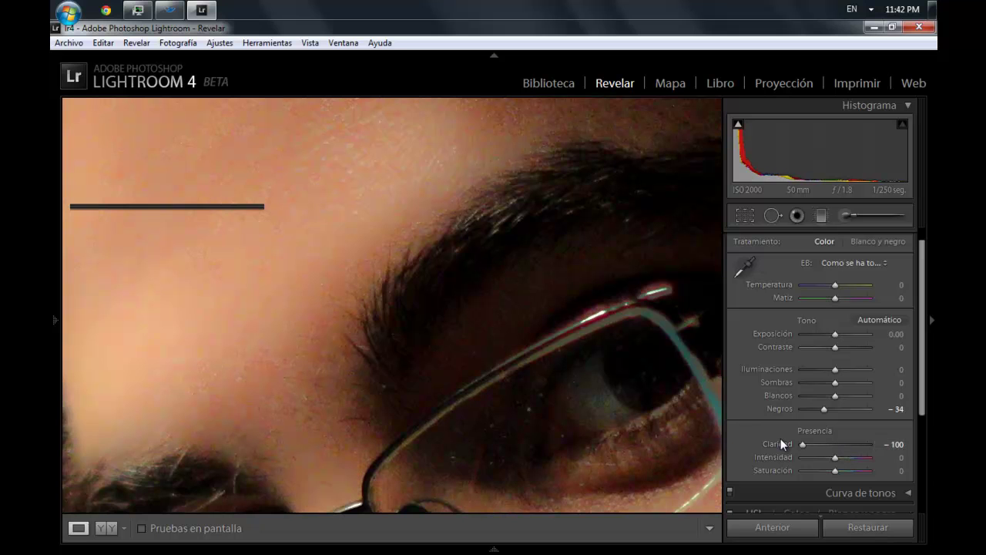
{"action": "double_click", "coordinate": [802, 444]}
Step: Settle Claridad at +15 after trying +100, with the whole portrait back in view
{"action": "left_click_drag", "start_coordinate": [842, 445], "coordinate": [846, 445]}
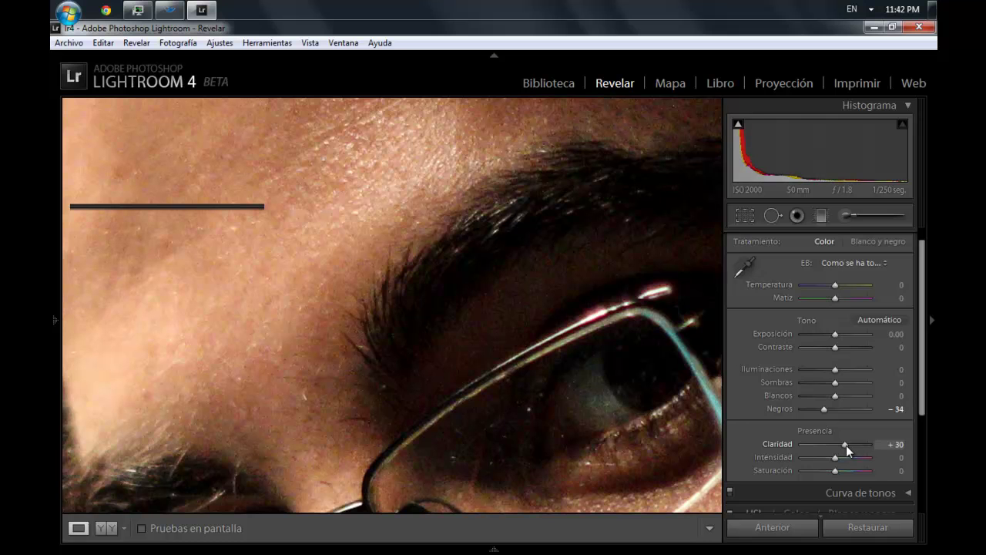
{"action": "left_click_drag", "start_coordinate": [868, 445], "coordinate": [887, 443]}
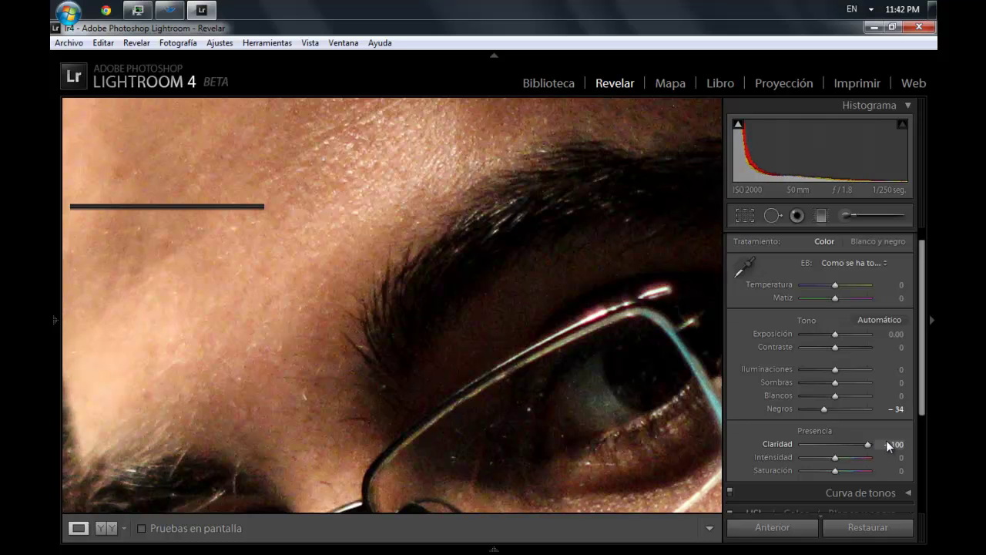
{"action": "left_click", "coordinate": [848, 444]}
{"action": "left_click_drag", "start_coordinate": [843, 445], "coordinate": [839, 444]}
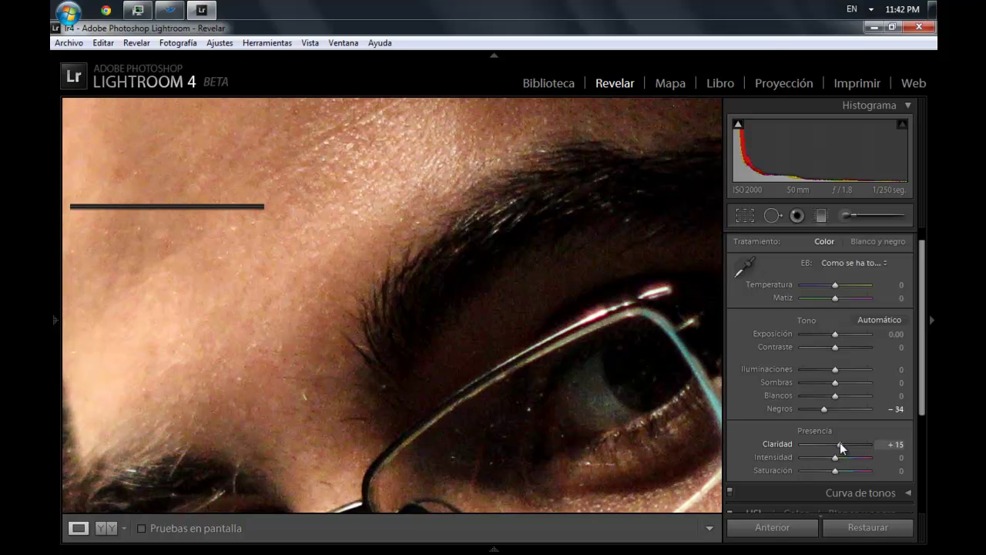
{"action": "left_click", "coordinate": [546, 337]}
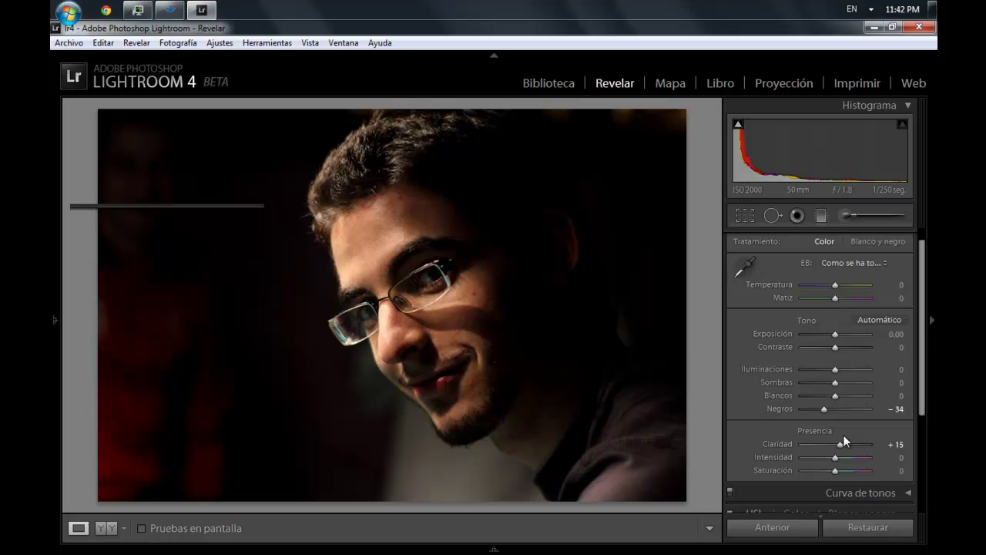
Step: Set Claridad to +38, test Saturación at −100 then reset it, and deepen Negros to −51
{"action": "left_click_drag", "start_coordinate": [844, 444], "coordinate": [847, 445]}
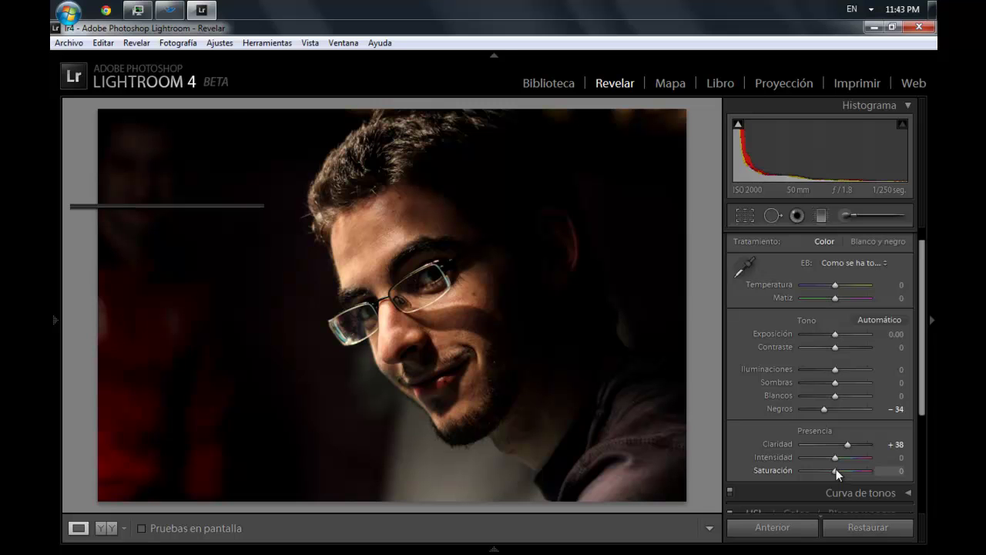
{"action": "left_click_drag", "start_coordinate": [835, 473], "coordinate": [793, 470]}
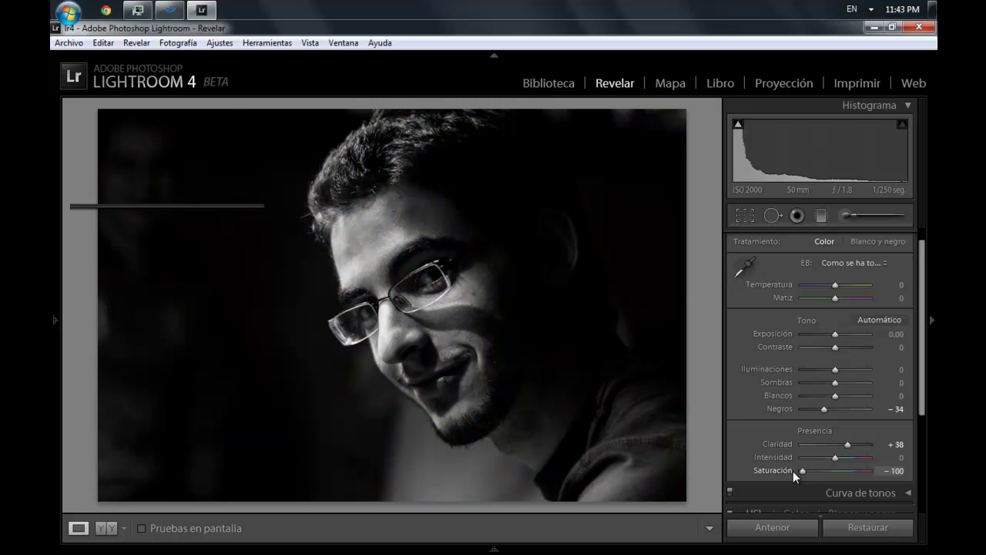
{"action": "double_click", "coordinate": [869, 470]}
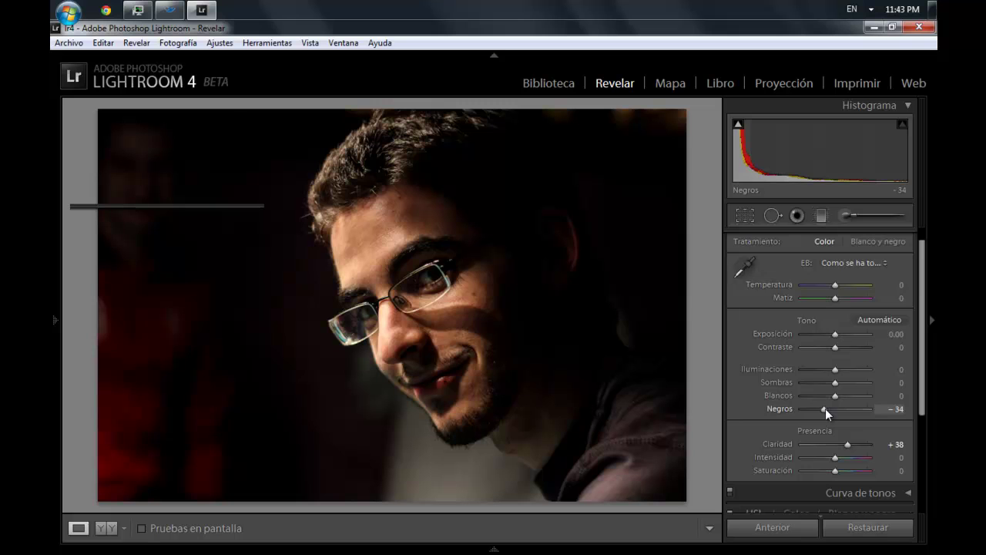
{"action": "left_click_drag", "start_coordinate": [822, 408], "coordinate": [820, 408]}
Step: Draw a diagonal graduated filter over the portrait's left side, exposure reset to 0
{"action": "left_click", "coordinate": [821, 216]}
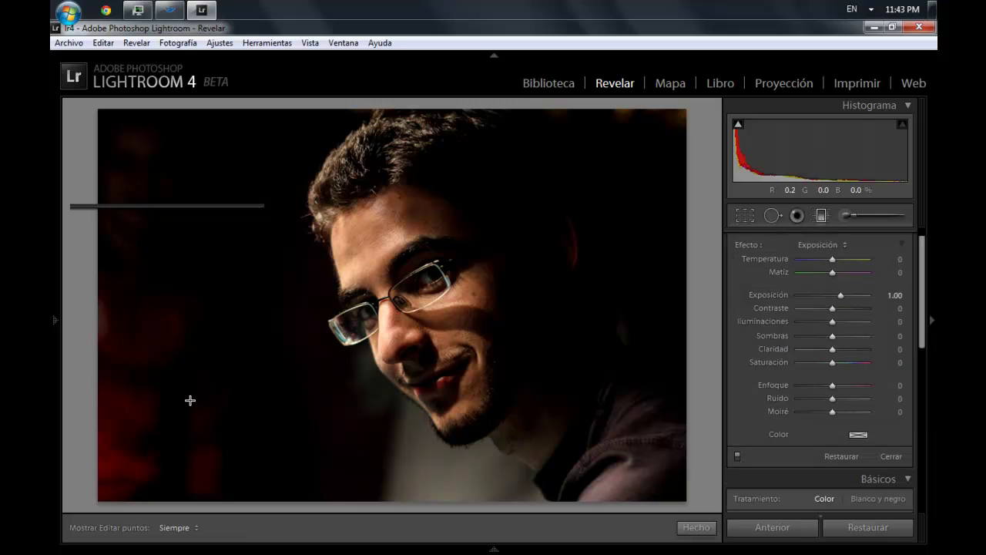
{"action": "left_click_drag", "start_coordinate": [243, 364], "coordinate": [301, 334]}
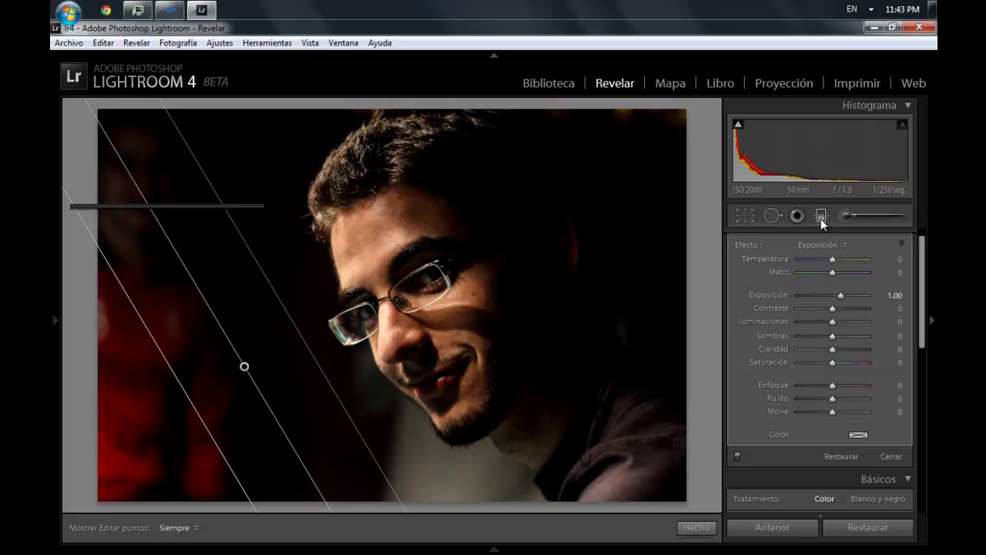
{"action": "double_click", "coordinate": [840, 298]}
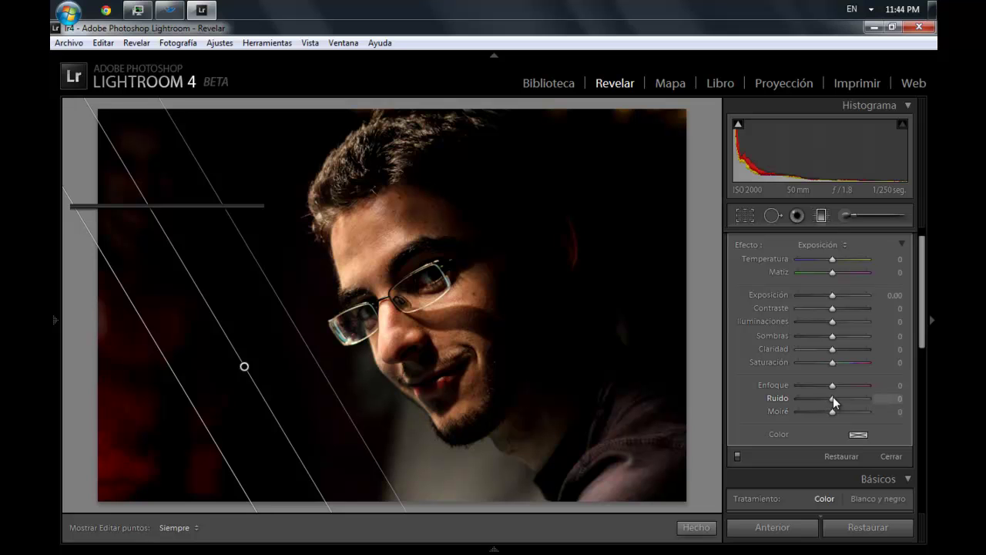
Step: Test and reset the filter's Ruido, set its Exposición to −4.00, and apply it
{"action": "left_click_drag", "start_coordinate": [833, 398], "coordinate": [789, 399]}
{"action": "left_click_drag", "start_coordinate": [798, 399], "coordinate": [884, 400]}
{"action": "double_click", "coordinate": [864, 398]}
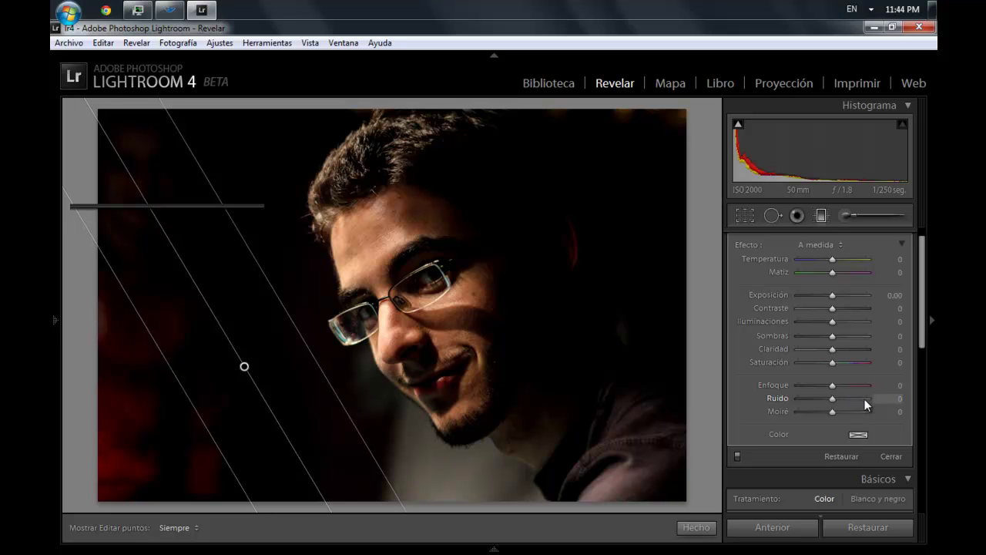
{"action": "left_click", "coordinate": [809, 296]}
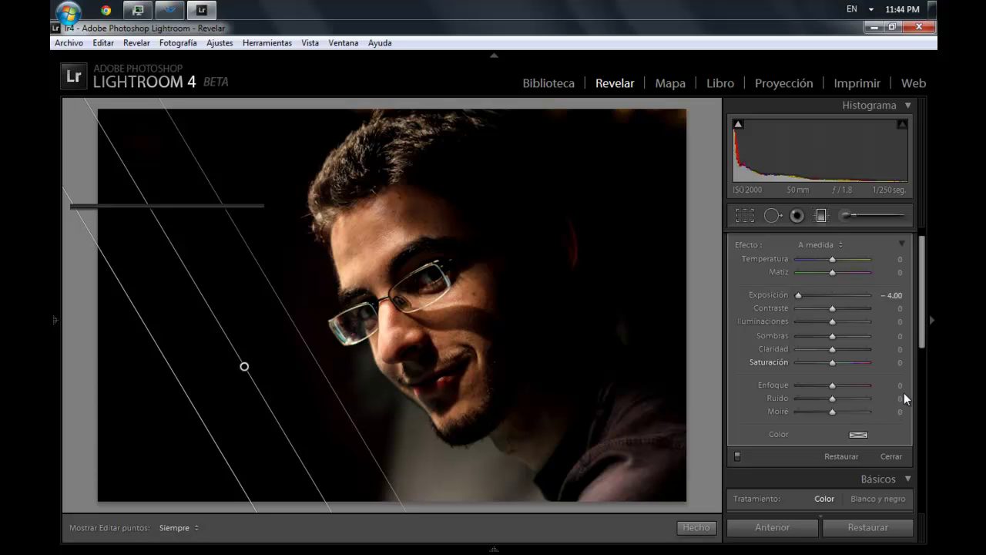
{"action": "mouse_move", "coordinate": [921, 329]}
{"action": "left_mouse_down"}
{"action": "mouse_move", "coordinate": [922, 339]}
{"action": "mouse_move", "coordinate": [914, 262]}
{"action": "left_mouse_up"}
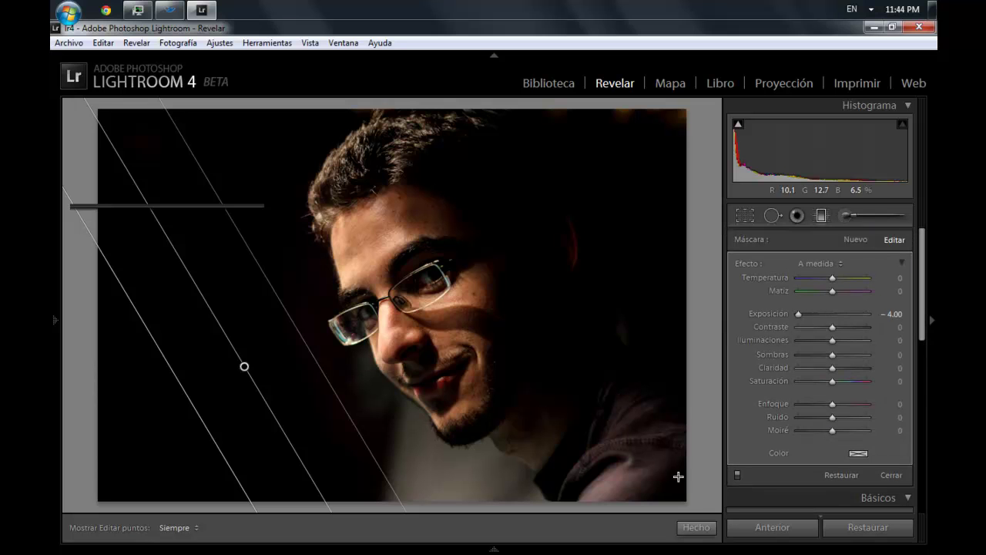
{"action": "left_click", "coordinate": [696, 527]}
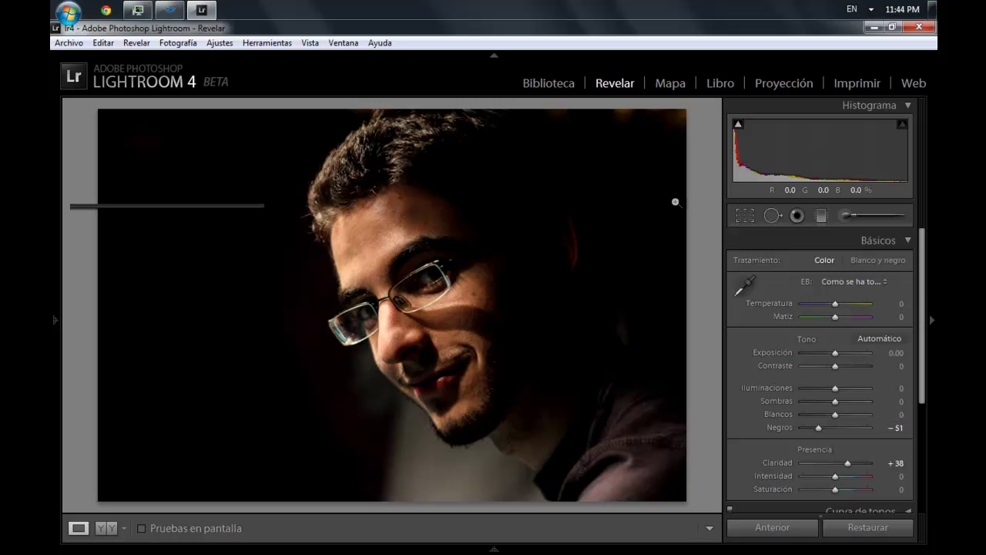
Step: Apply an adjustment-brush edit at −4.00 exposure to the portrait's upper right
{"action": "left_click", "coordinate": [846, 216]}
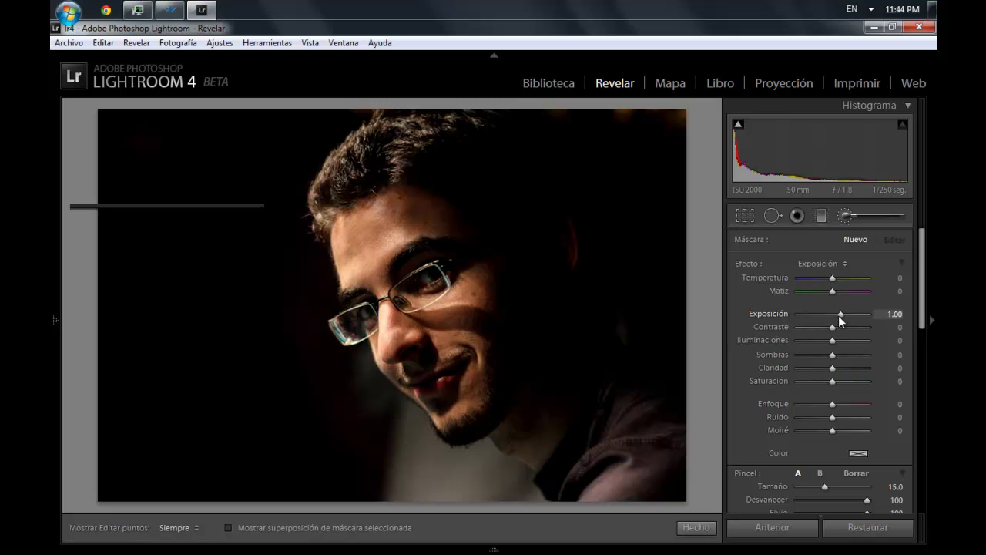
{"action": "left_click_drag", "start_coordinate": [841, 314], "coordinate": [830, 316]}
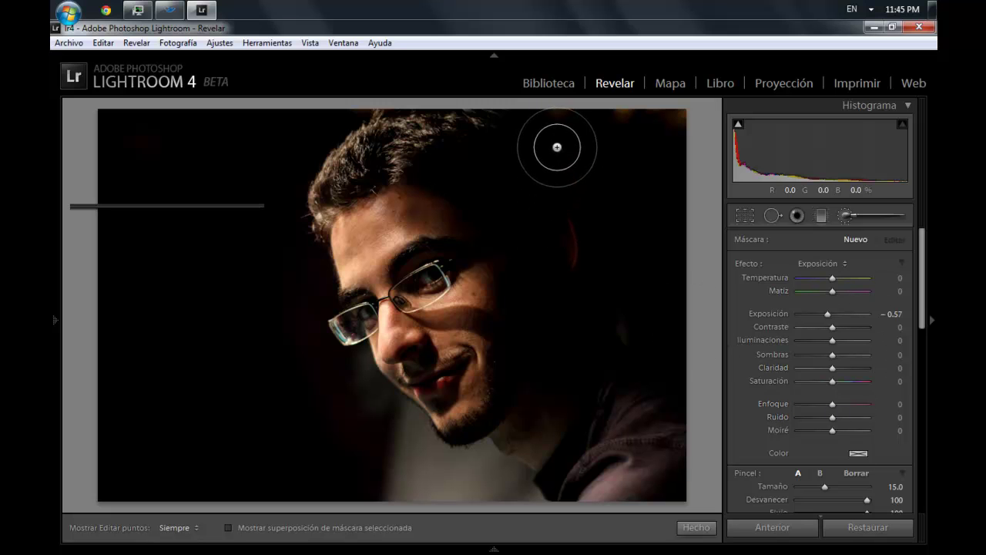
{"action": "key", "text": "h"}
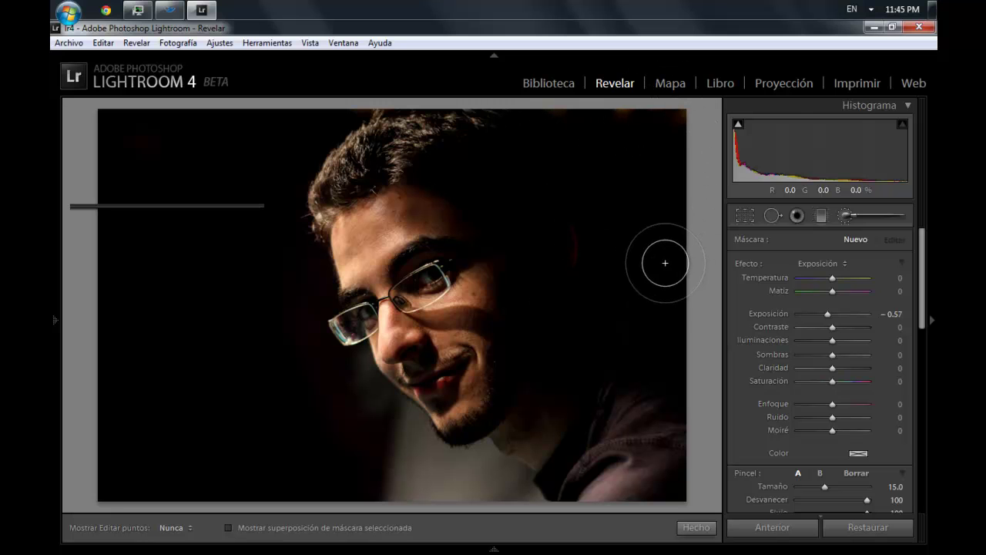
{"action": "key", "text": "h"}
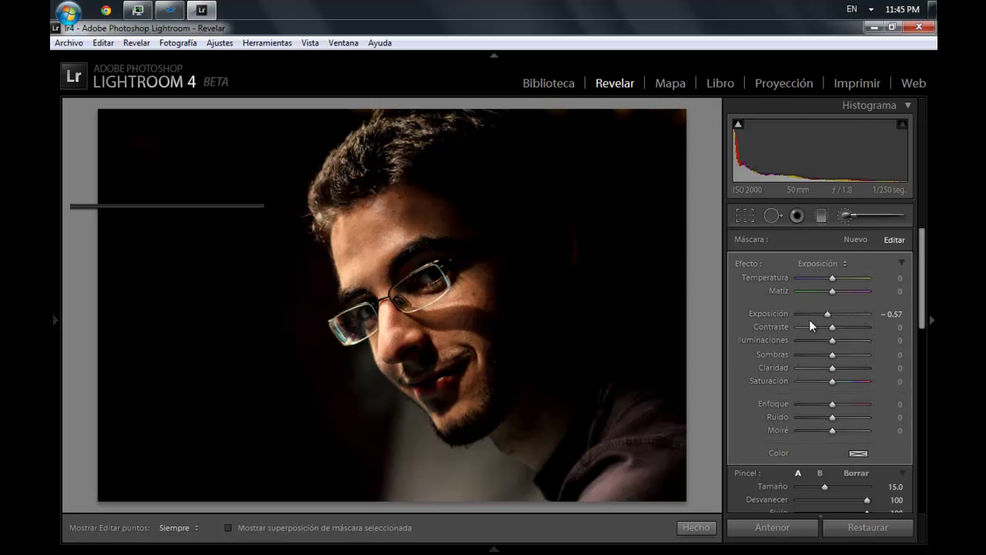
{"action": "left_click", "coordinate": [800, 313]}
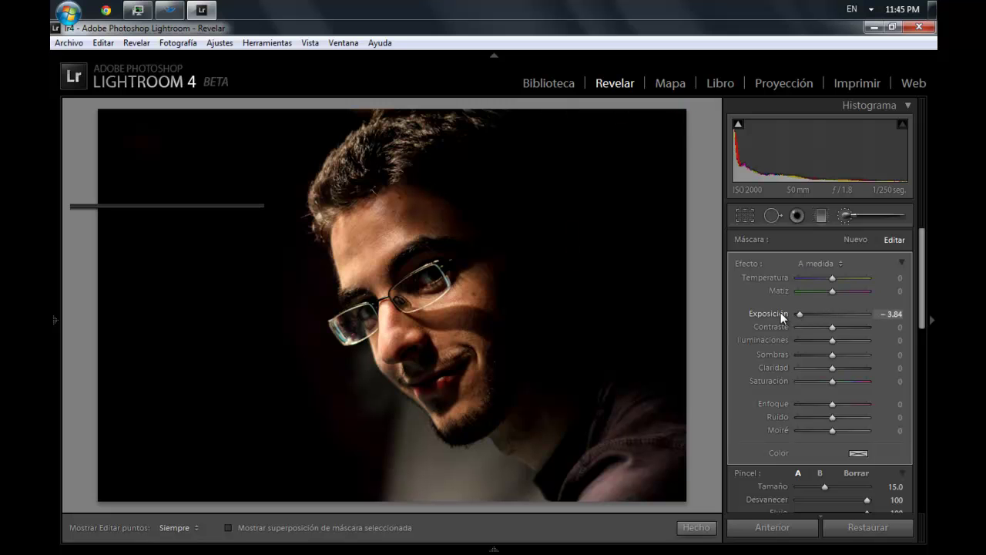
{"action": "left_click_drag", "start_coordinate": [780, 312], "coordinate": [778, 312]}
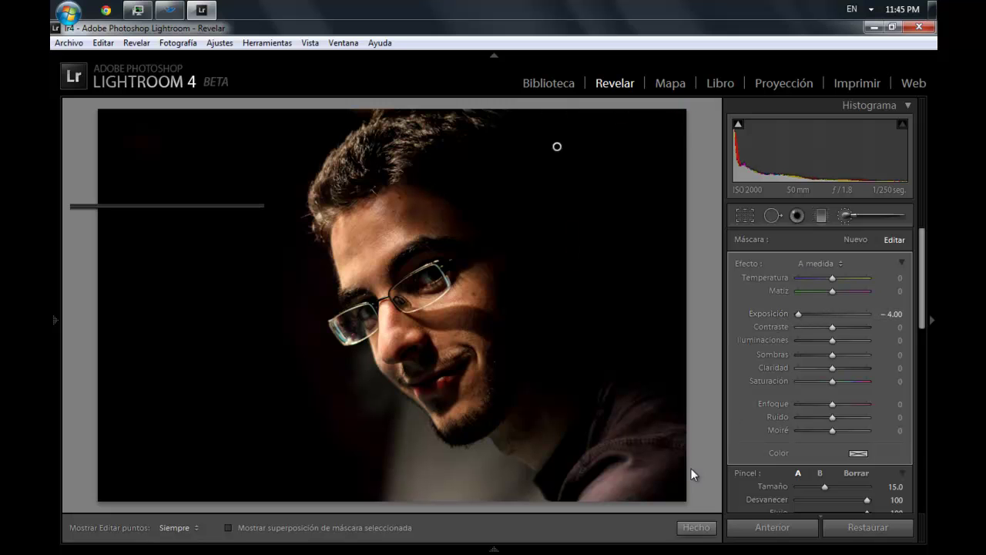
{"action": "scroll", "coordinate": [627, 457], "scroll_direction": "up", "scroll_amount": 3}
{"action": "scroll", "coordinate": [631, 460], "scroll_direction": "up", "scroll_amount": 3}
{"action": "scroll", "coordinate": [630, 460], "scroll_direction": "up", "scroll_amount": 2}
{"action": "left_click", "coordinate": [698, 527]}
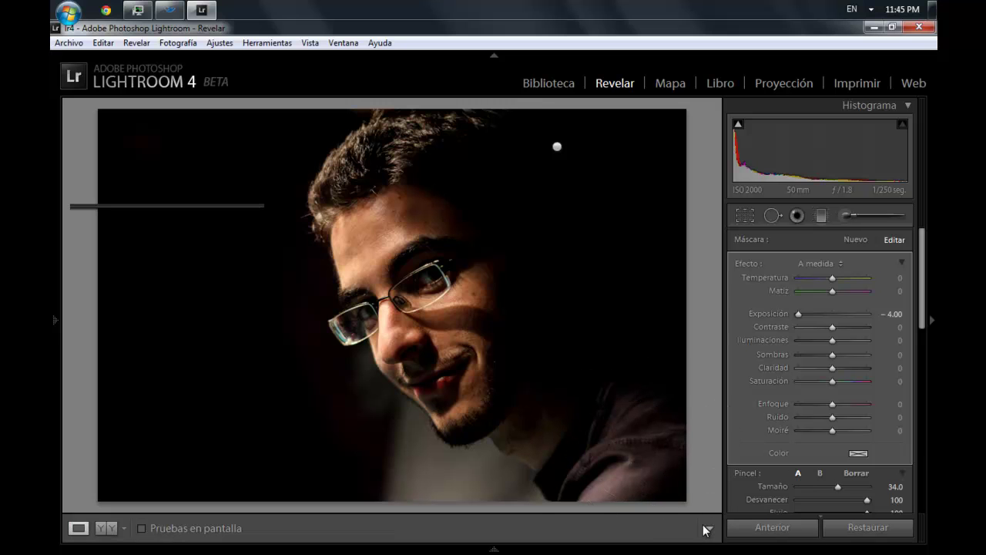
Step: Add a second darkening brush pin on the lower-right shoulder
{"action": "left_click", "coordinate": [845, 216]}
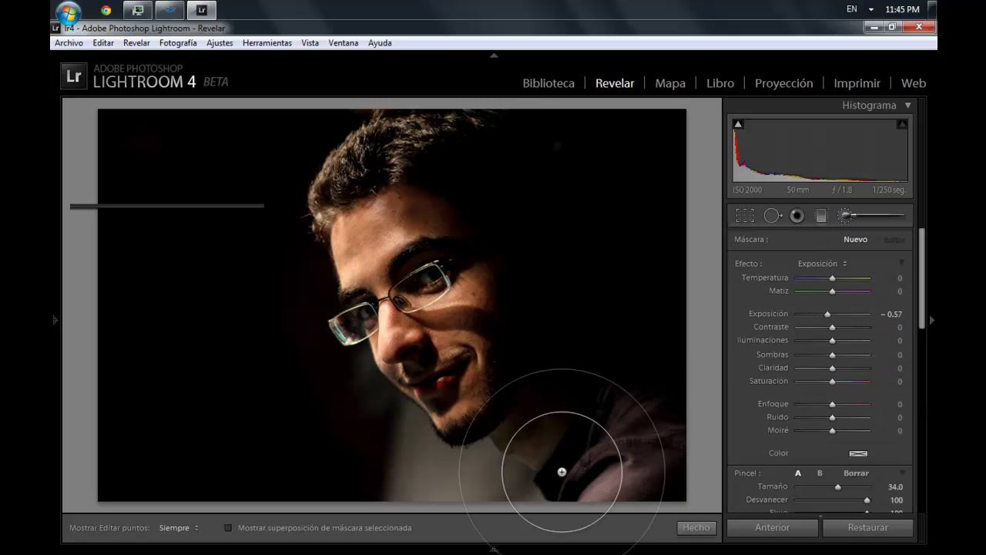
{"action": "left_click", "coordinate": [631, 454]}
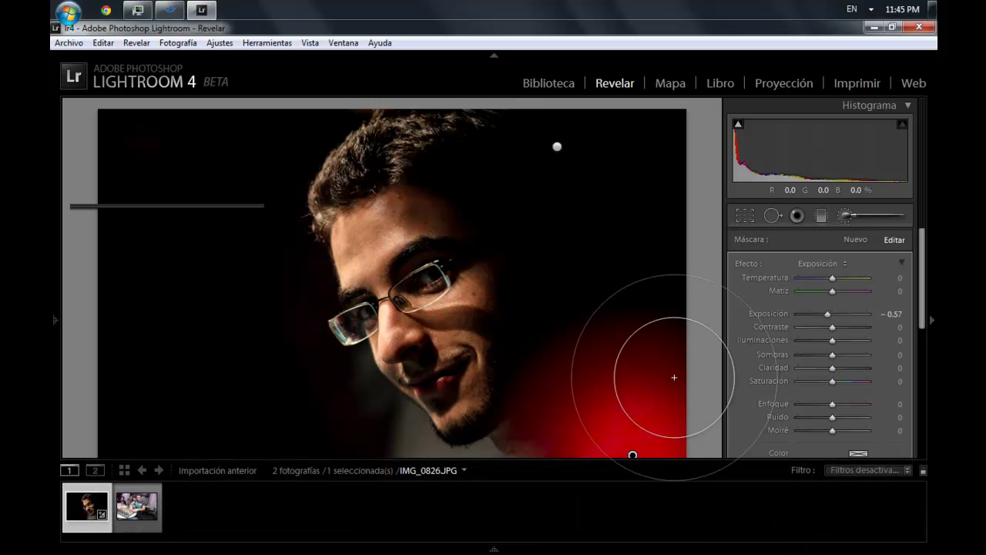
{"action": "left_click", "coordinate": [687, 527]}
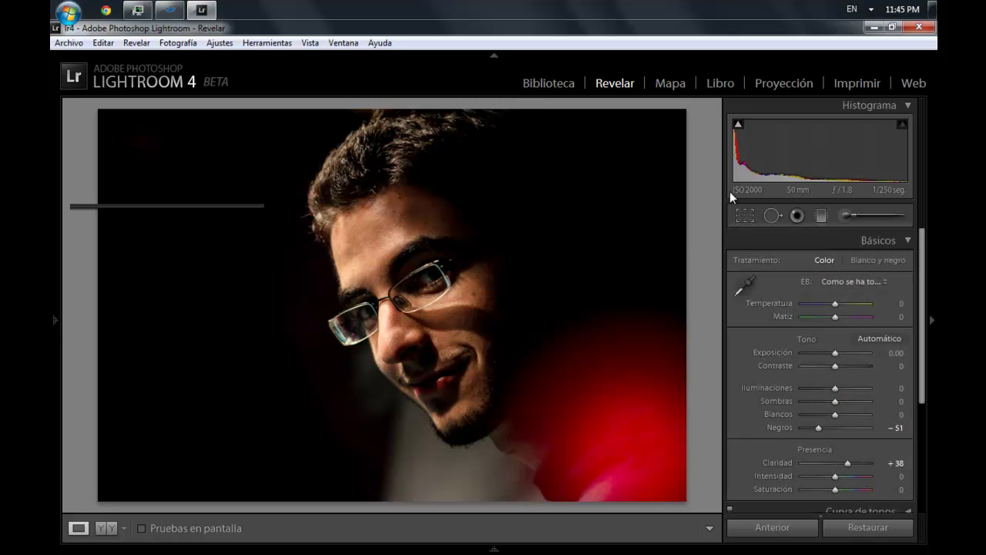
Step: Zoom in to inspect the chin and beard, then zoom in on the forehead
{"action": "left_click_drag", "start_coordinate": [923, 277], "coordinate": [922, 417]}
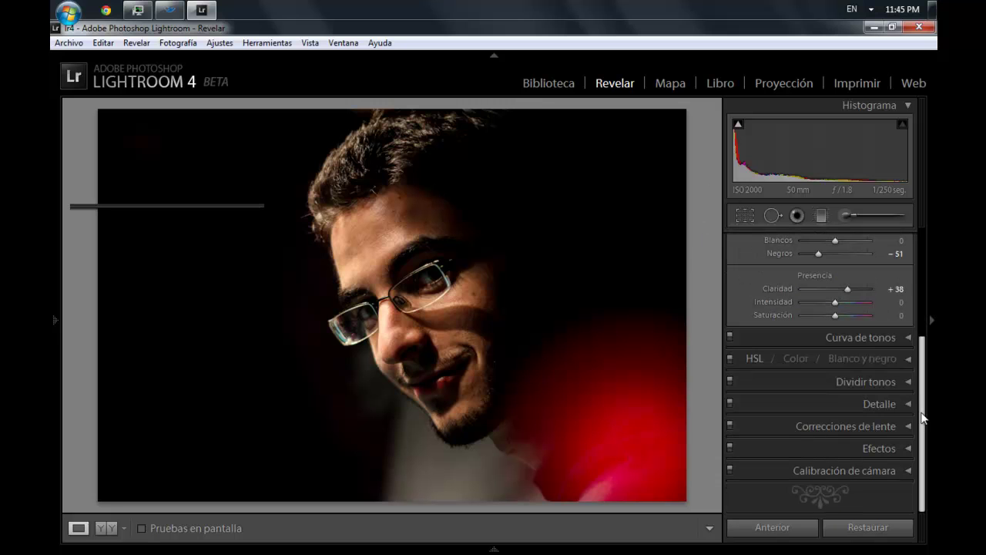
{"action": "left_click", "coordinate": [443, 434]}
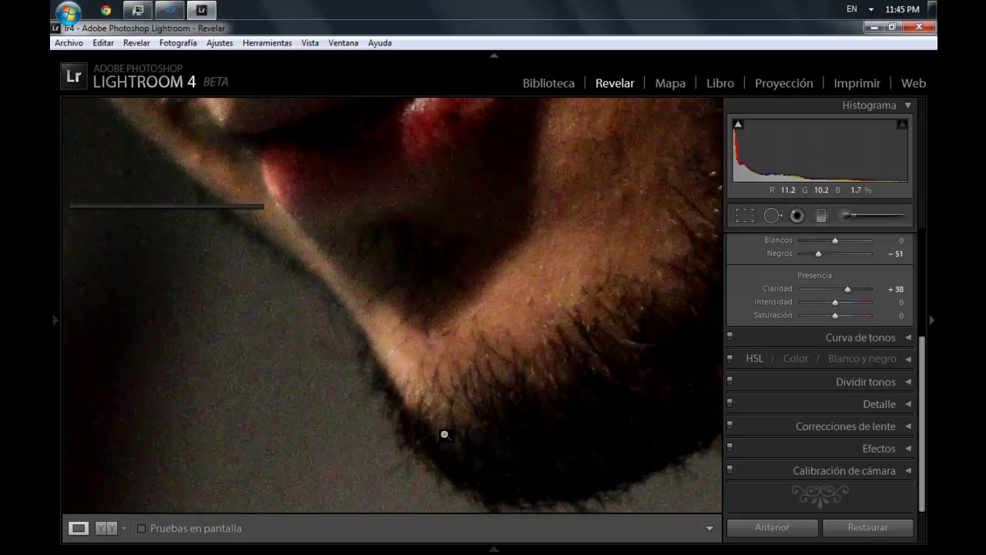
{"action": "left_click", "coordinate": [443, 436]}
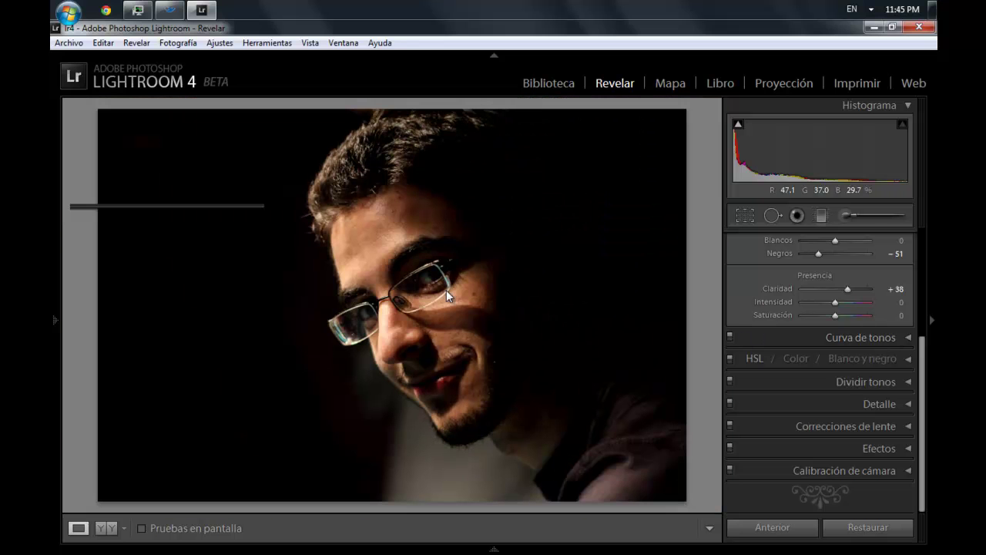
{"action": "left_click", "coordinate": [446, 445]}
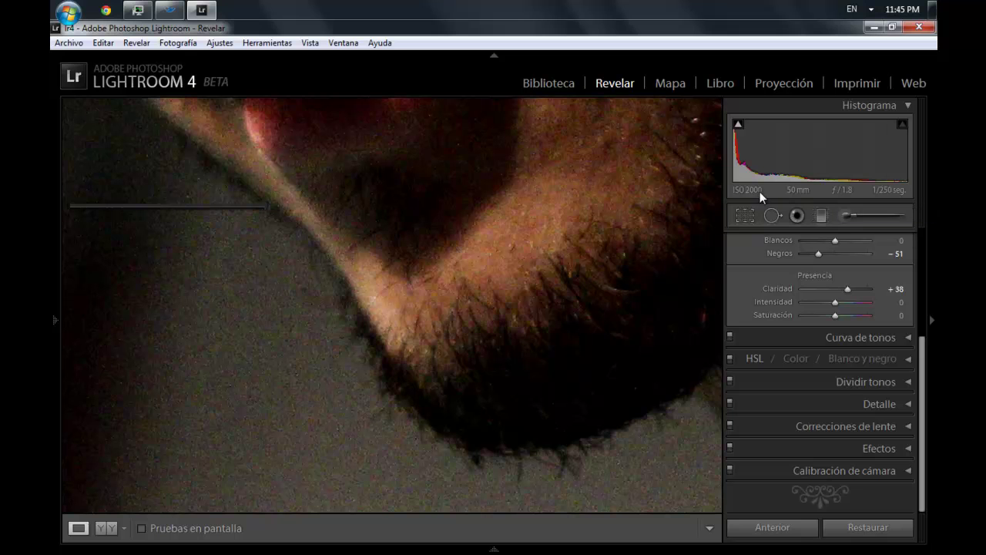
{"action": "left_click", "coordinate": [533, 303]}
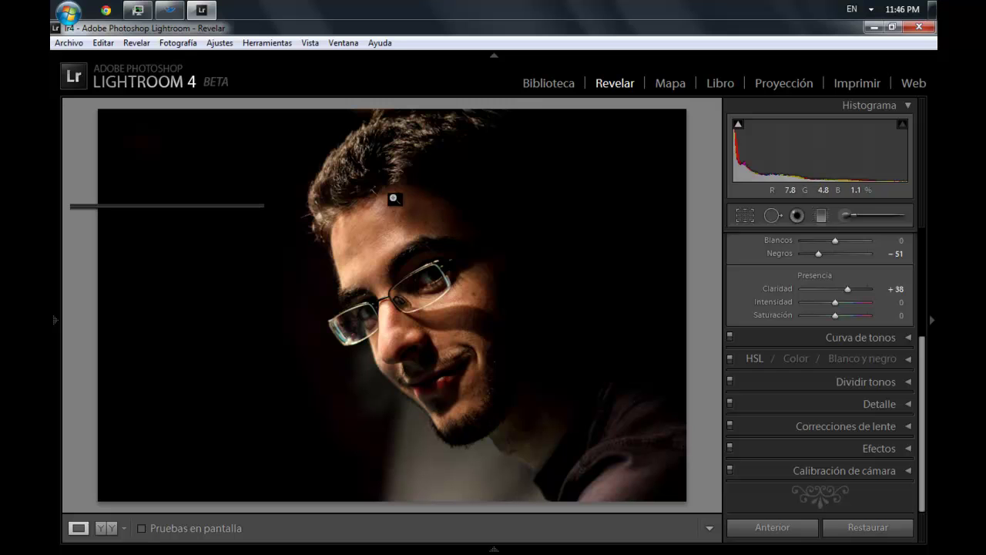
{"action": "left_click", "coordinate": [397, 204]}
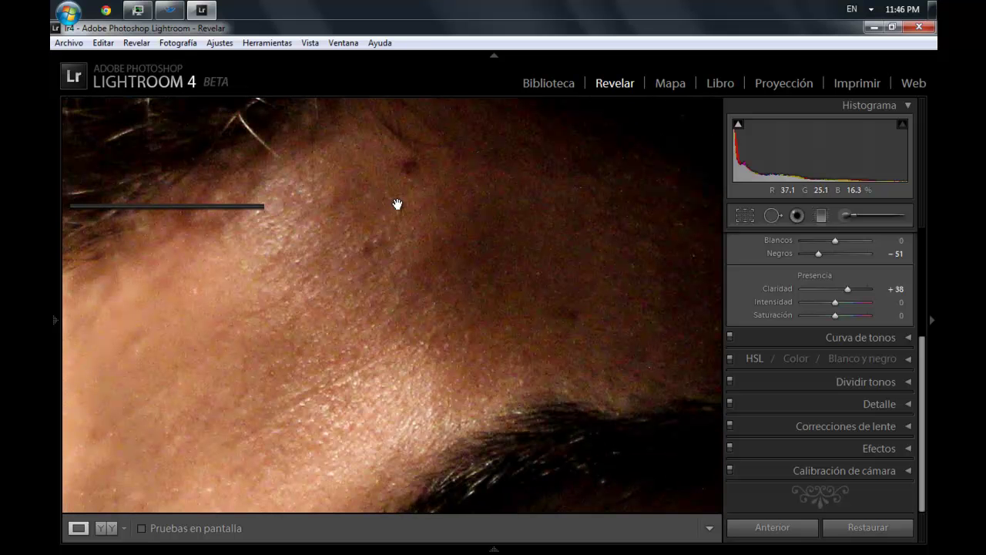
Step: Remove three small blemishes from the forehead with Spot Removal
{"action": "left_click", "coordinate": [771, 216]}
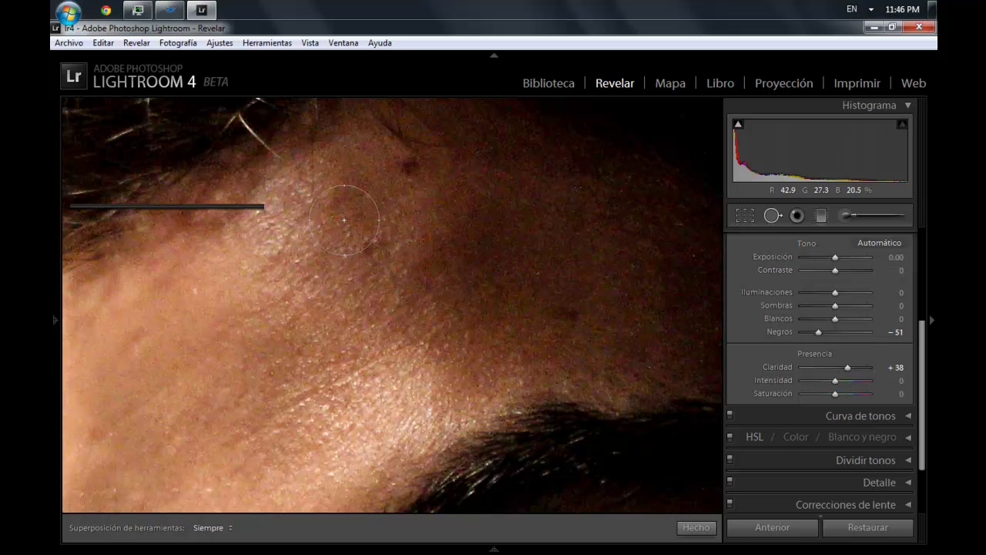
{"action": "scroll", "coordinate": [369, 240], "scroll_direction": "down", "scroll_amount": 3}
{"action": "left_click", "coordinate": [369, 248]}
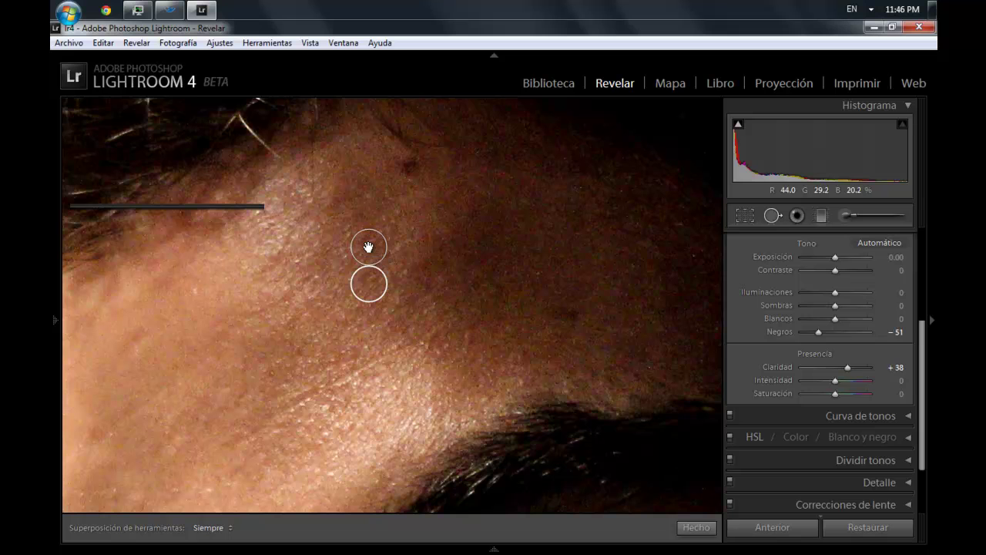
{"action": "left_click", "coordinate": [410, 169]}
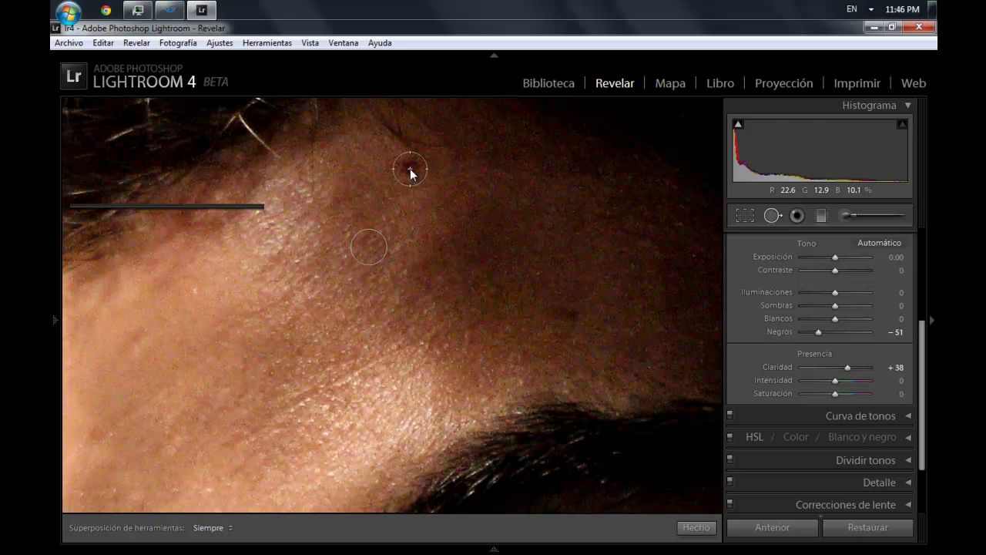
{"action": "left_click", "coordinate": [567, 315]}
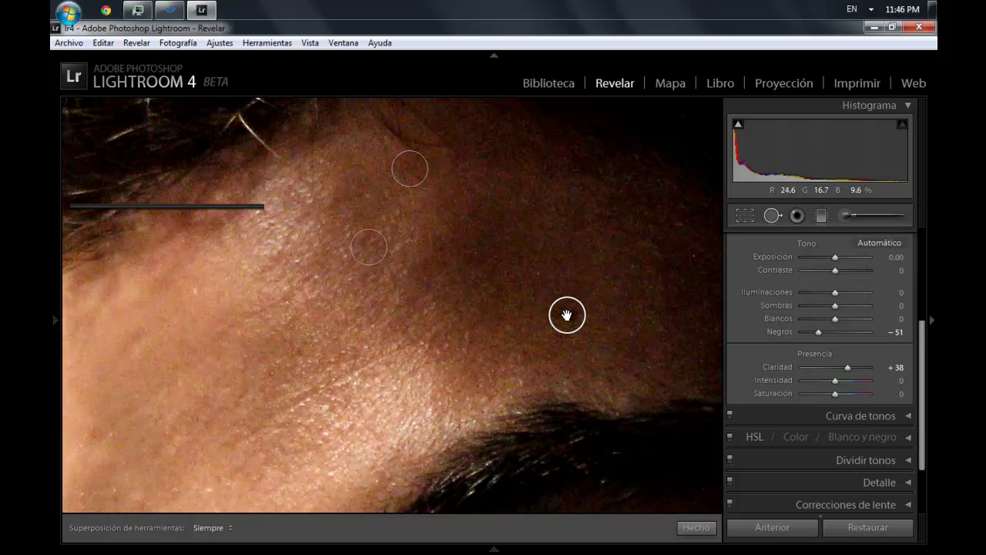
{"action": "left_click", "coordinate": [696, 528]}
Step: Zoom onto the cheek below the glasses and remove the dark spot there
{"action": "left_click", "coordinate": [468, 359]}
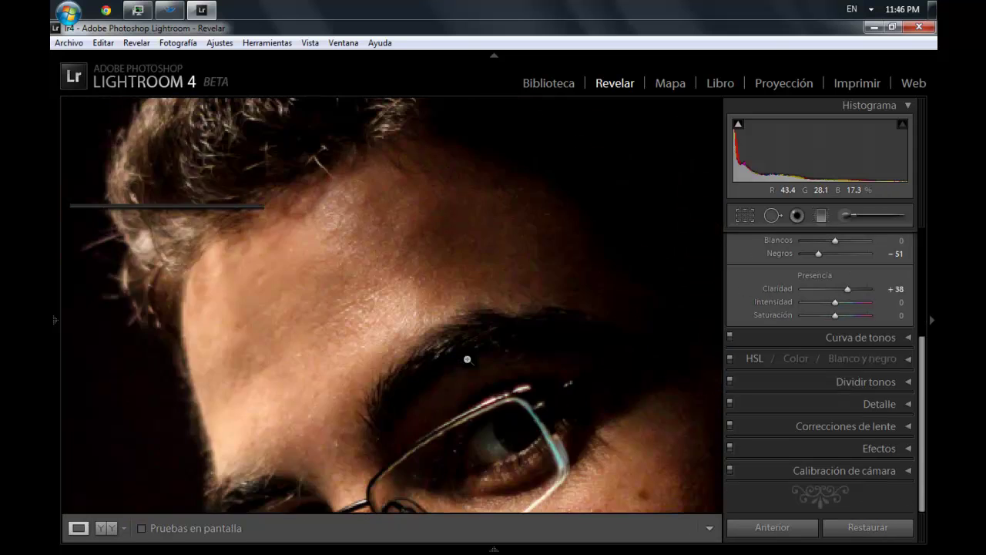
{"action": "left_click", "coordinate": [467, 359]}
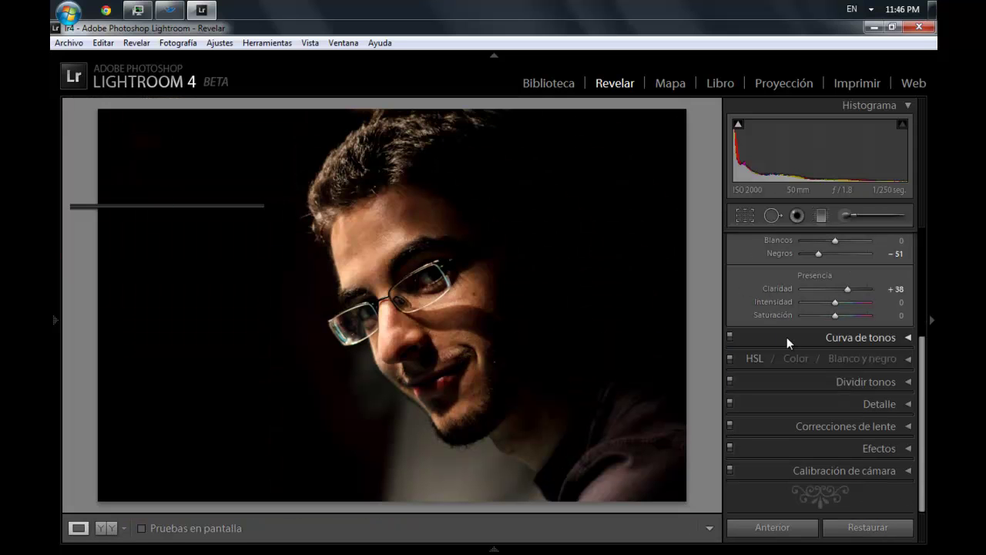
{"action": "left_click", "coordinate": [477, 291]}
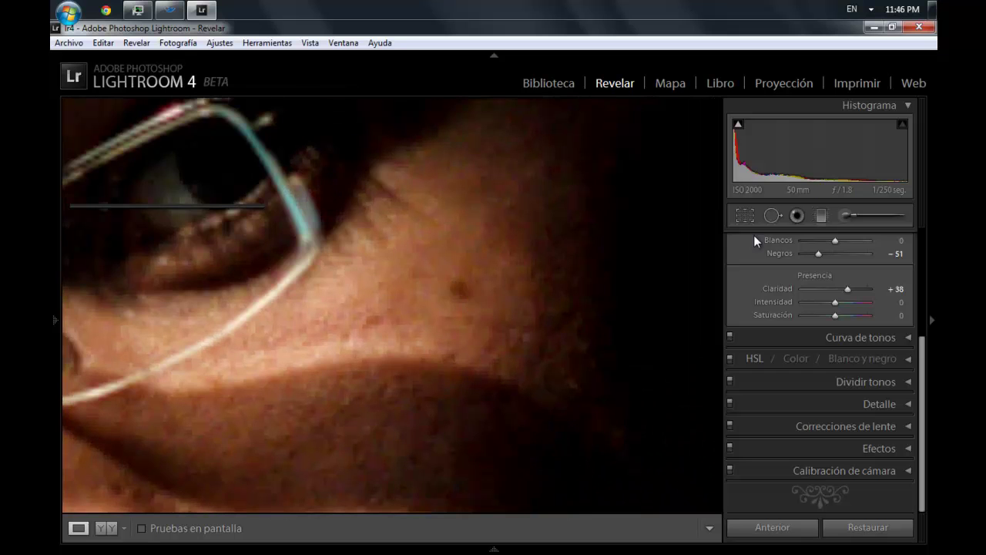
{"action": "left_click", "coordinate": [771, 215]}
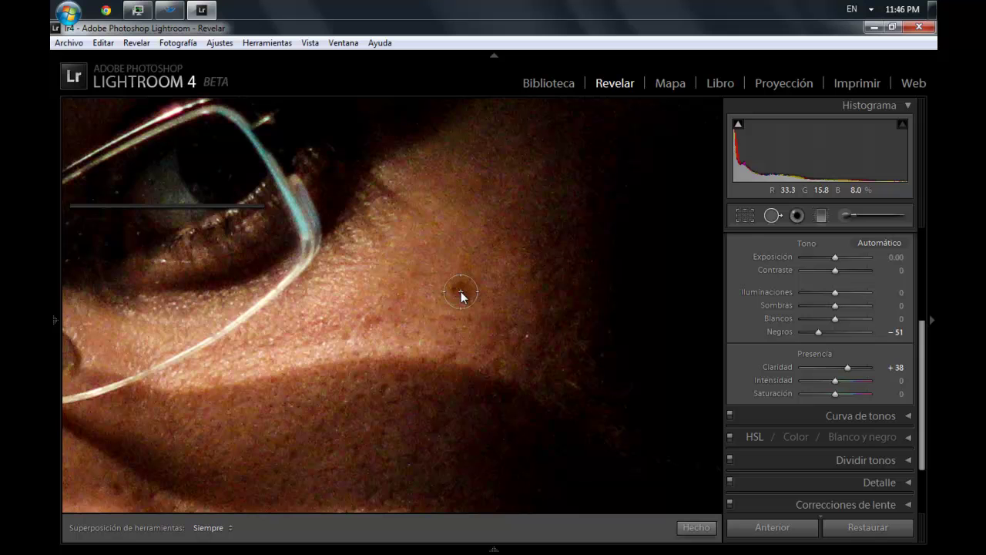
{"action": "left_click", "coordinate": [460, 293]}
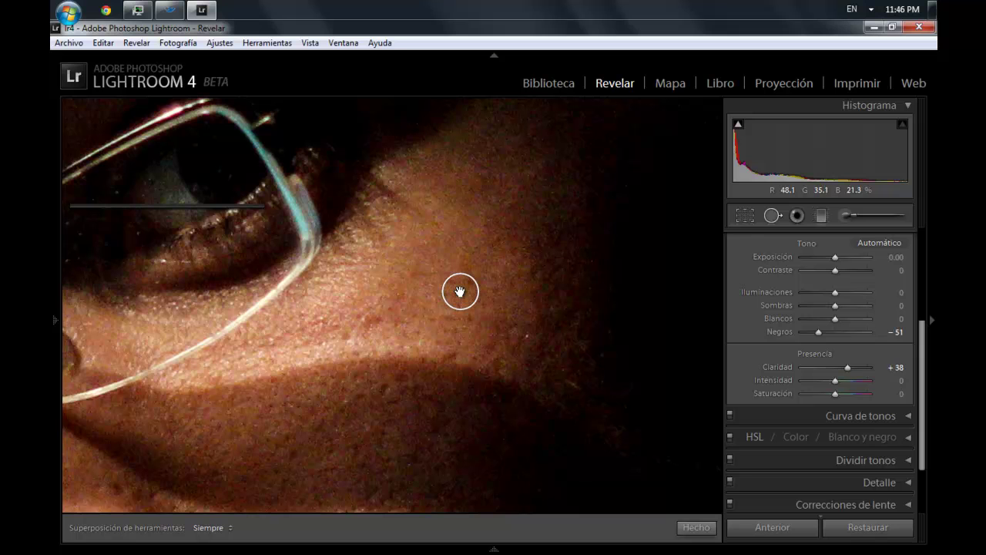
{"action": "left_click", "coordinate": [705, 529]}
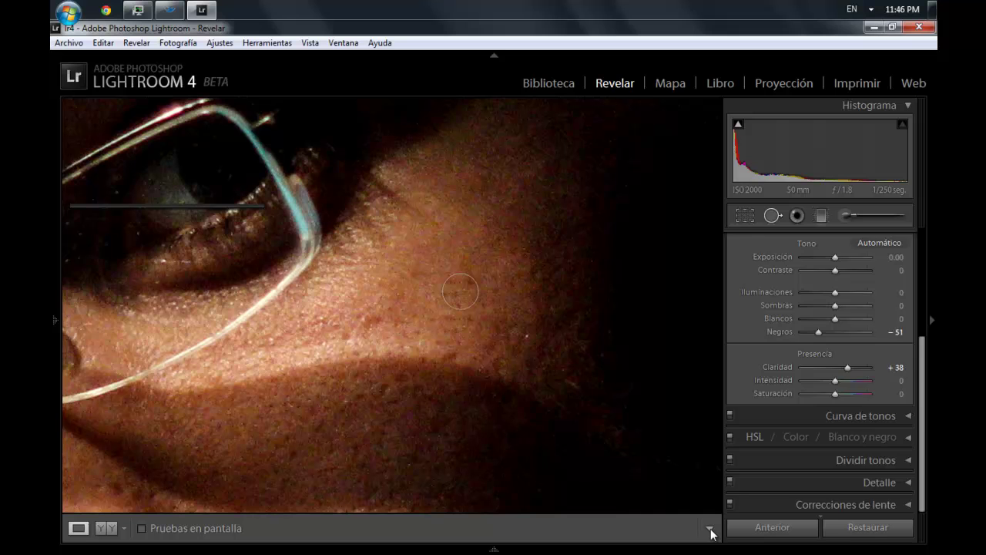
Step: Fit the whole portrait in view and expand the Curva de tonos panel
{"action": "left_click", "coordinate": [523, 358]}
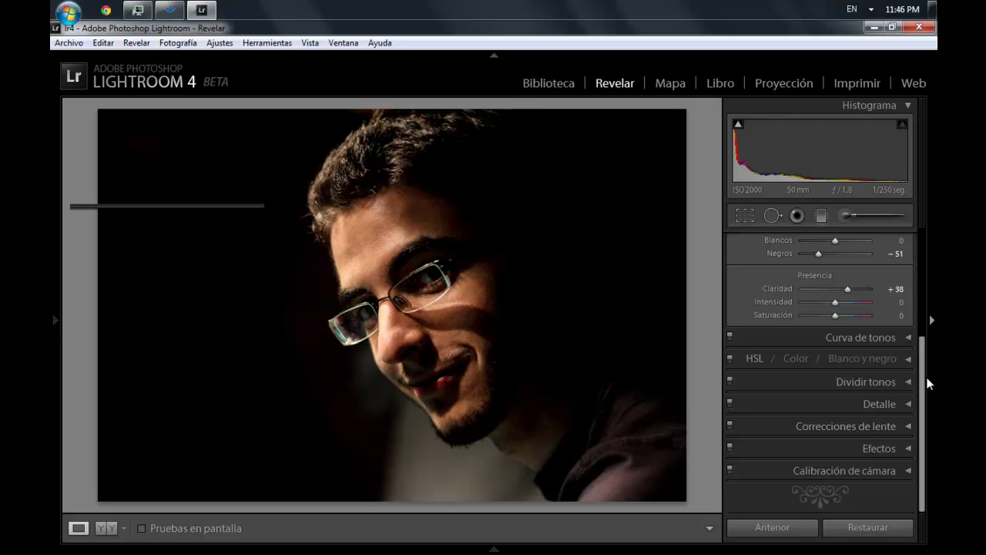
{"action": "left_click", "coordinate": [908, 339]}
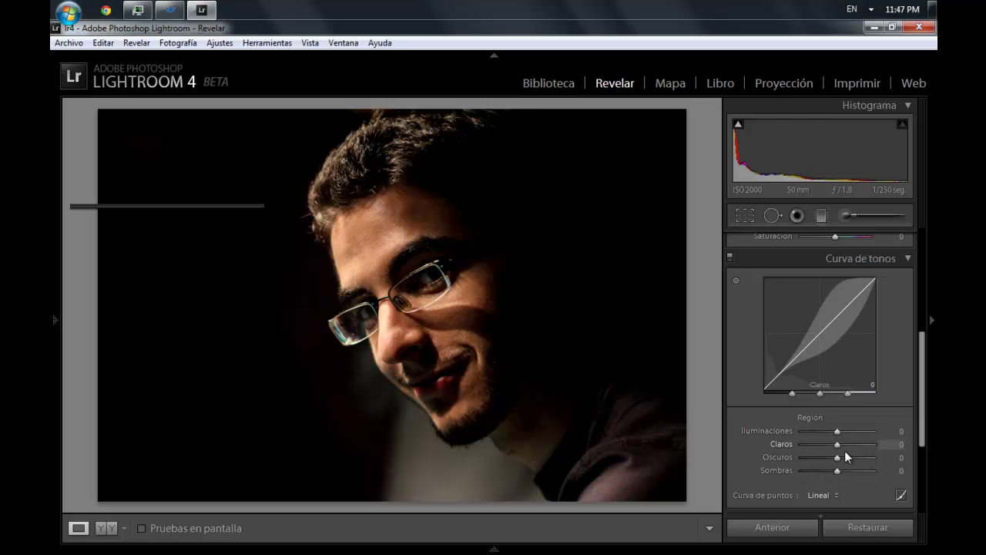
Step: Collapse the Tone Curve panel, briefly opening and closing the HSL and Split Toning panels
{"action": "left_click", "coordinate": [907, 260]}
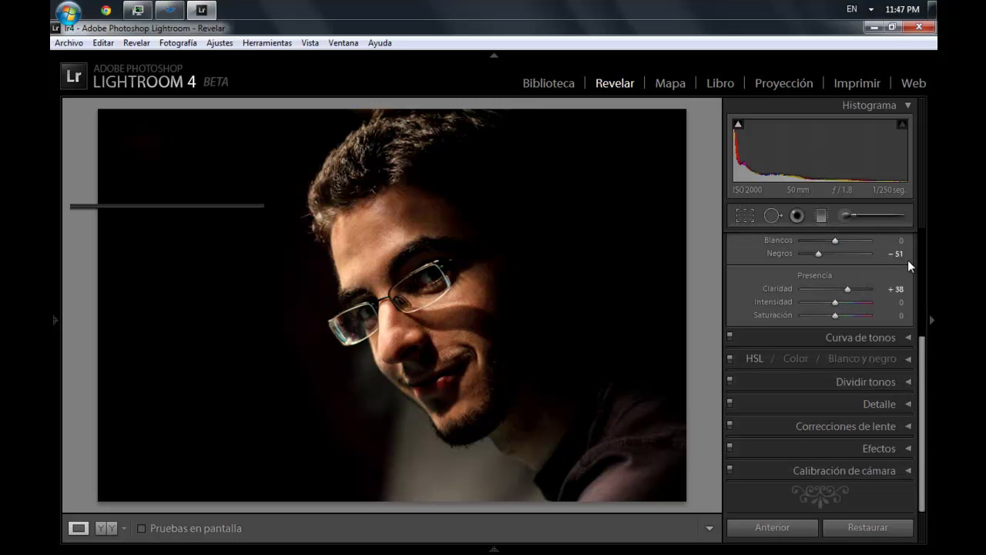
{"action": "left_click", "coordinate": [908, 360]}
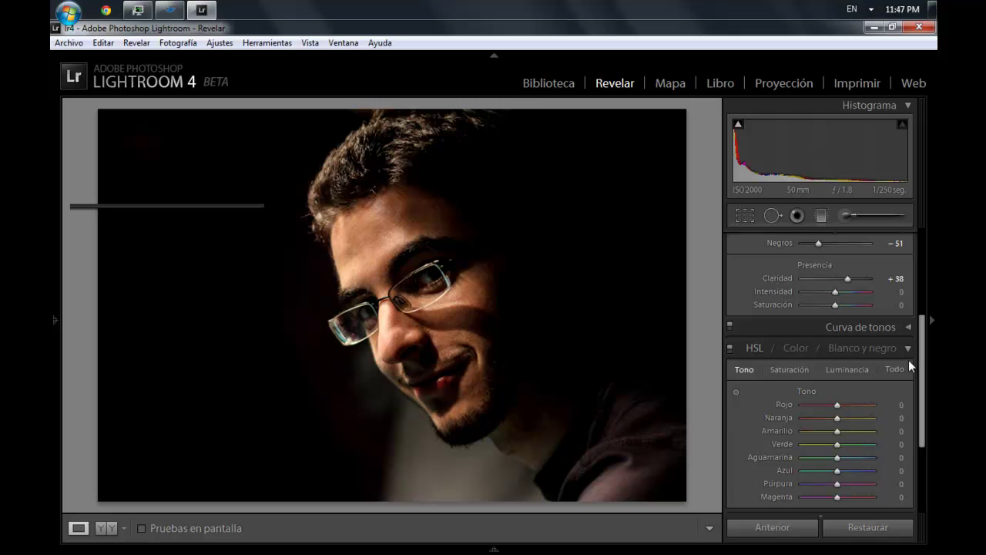
{"action": "left_click", "coordinate": [906, 349]}
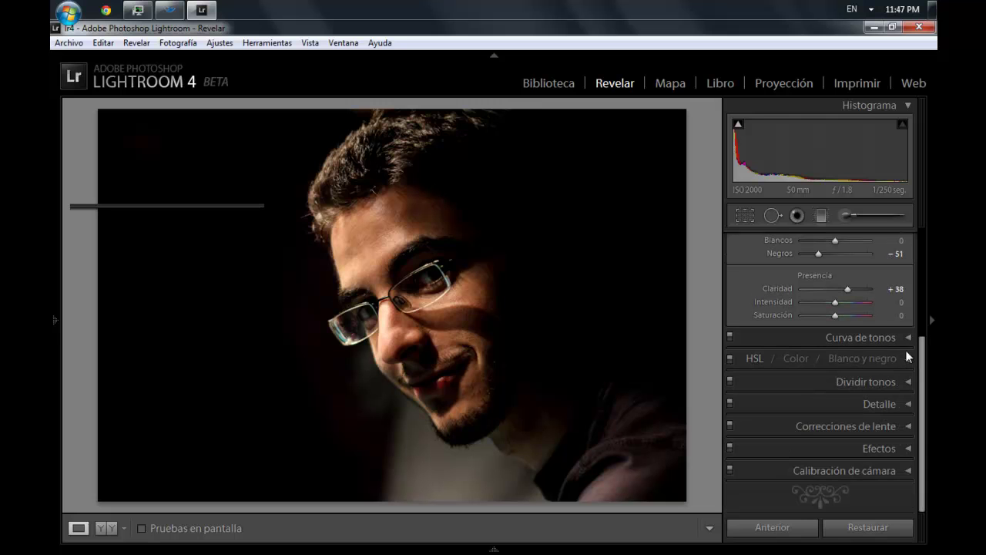
{"action": "left_click", "coordinate": [907, 383]}
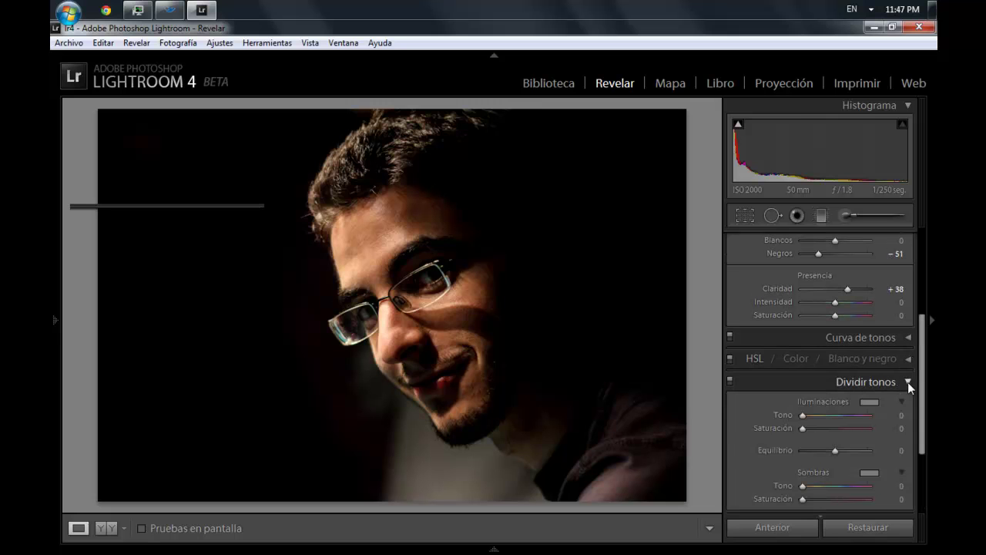
{"action": "left_click", "coordinate": [908, 382]}
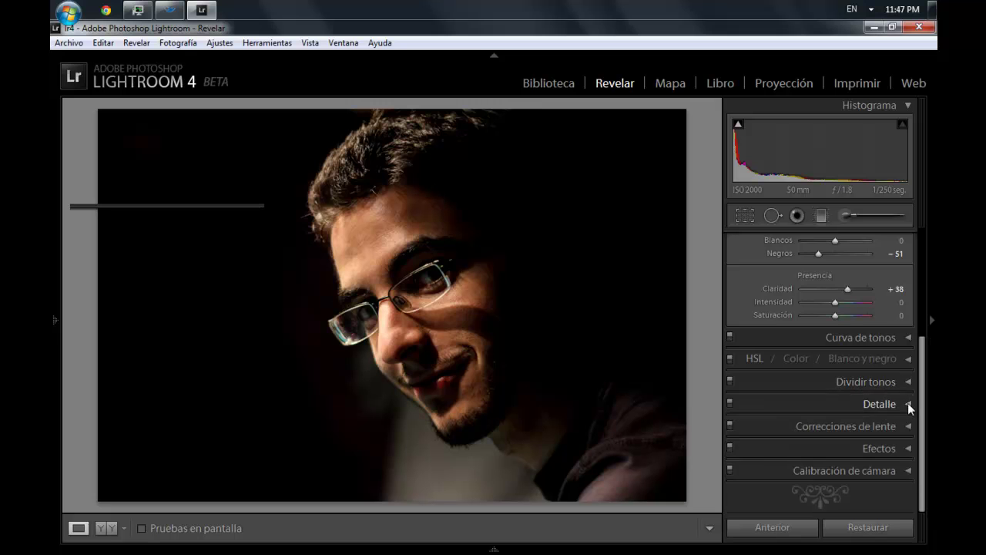
Step: Open the Detail panel and position its preview on the glasses rim
{"action": "left_click", "coordinate": [907, 403]}
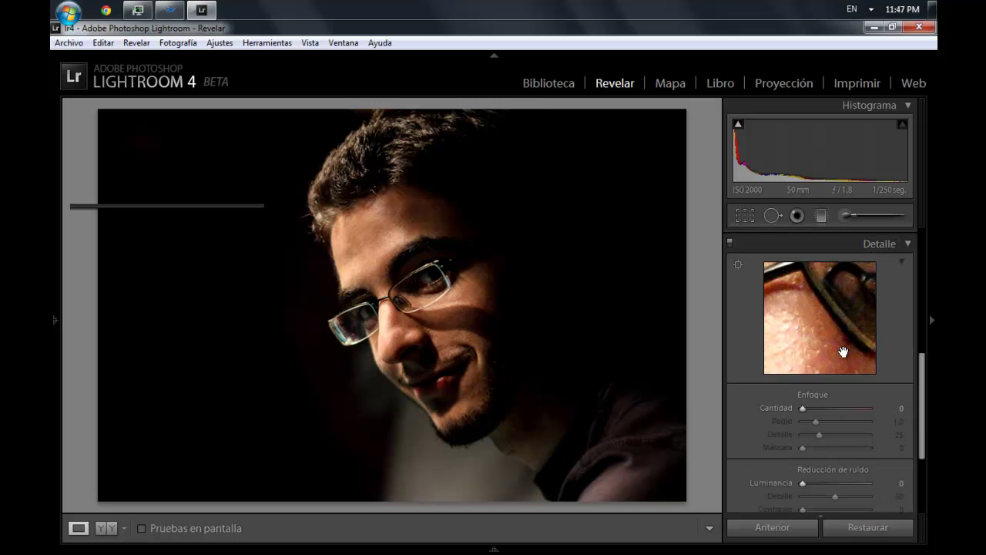
{"action": "left_click_drag", "start_coordinate": [840, 308], "coordinate": [748, 330]}
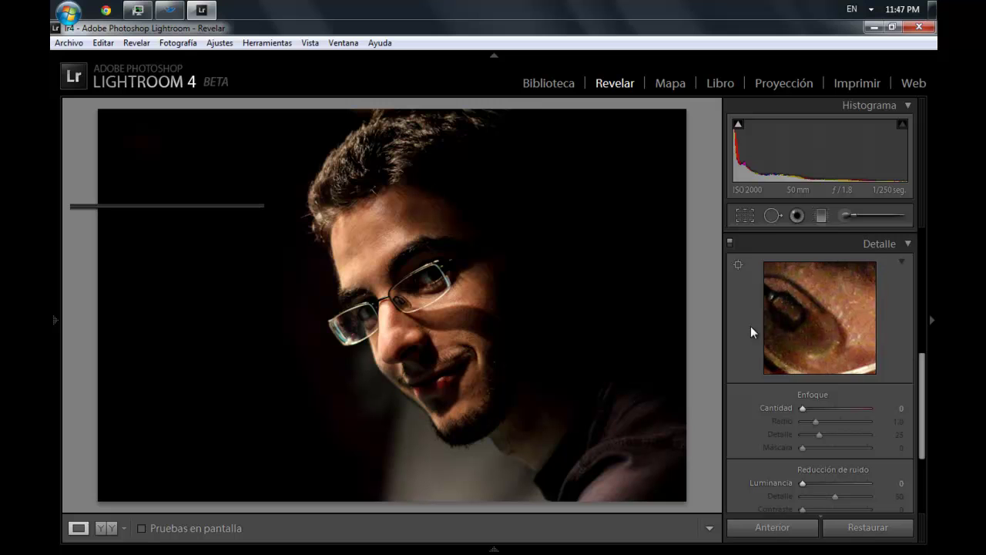
{"action": "left_click", "coordinate": [797, 315]}
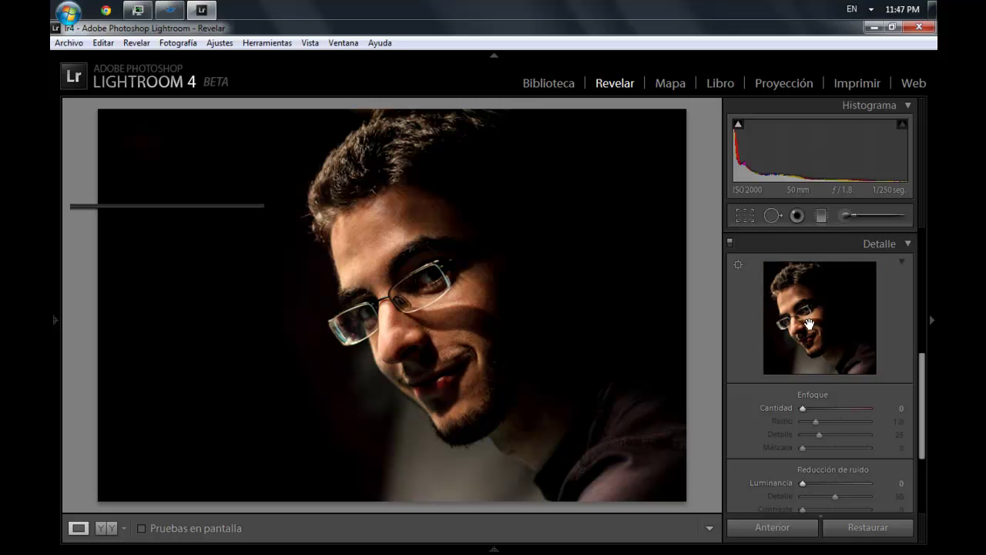
{"action": "left_click", "coordinate": [806, 311]}
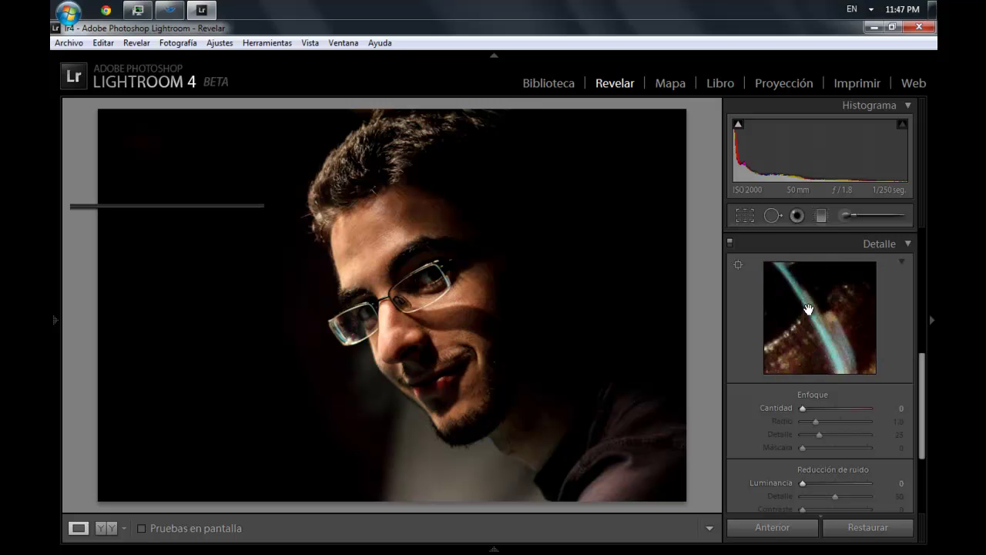
{"action": "left_click_drag", "start_coordinate": [805, 337], "coordinate": [819, 339]}
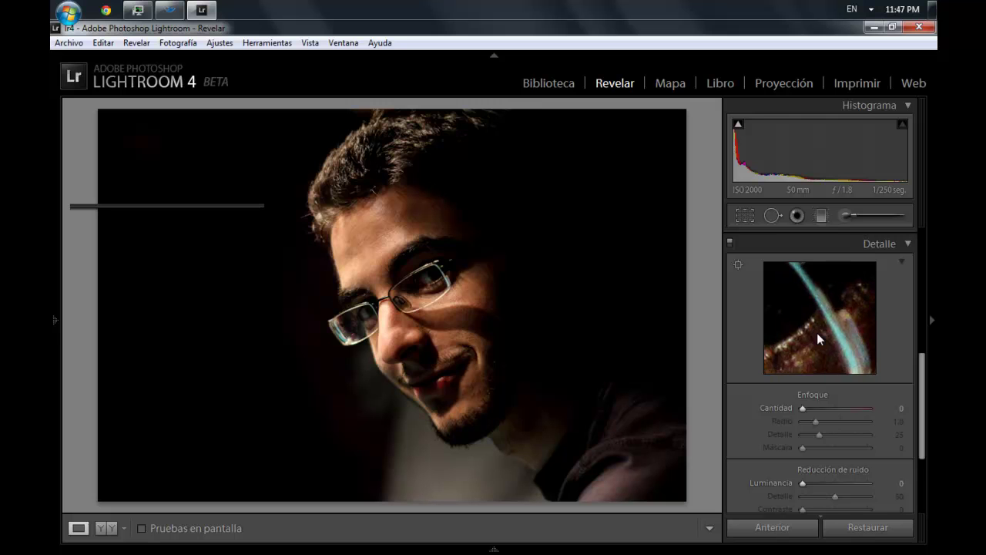
Step: Set sharpening Amount 67, Radius 3.0, Detail 51, checking the result on the eye
{"action": "left_click", "coordinate": [850, 407]}
{"action": "left_click_drag", "start_coordinate": [858, 420], "coordinate": [868, 420]}
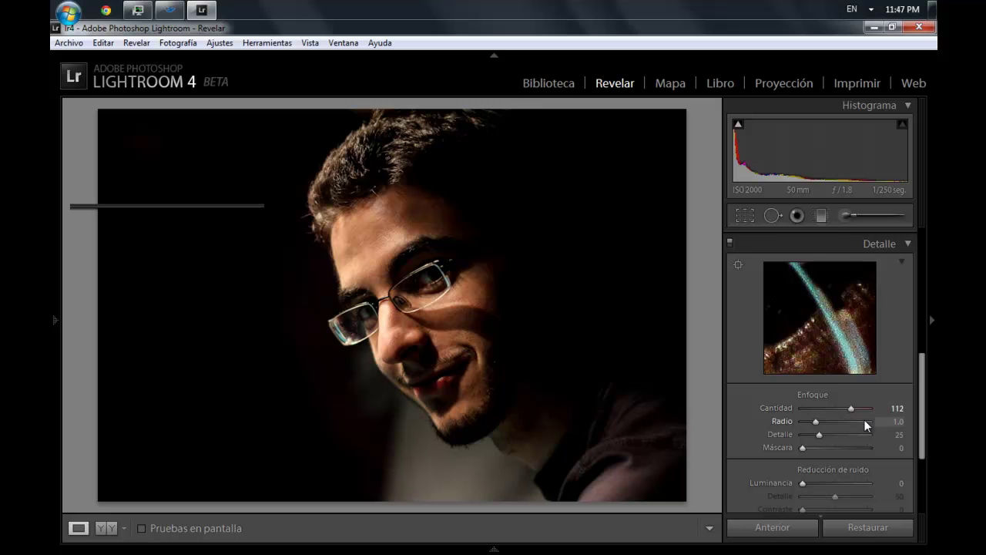
{"action": "left_click", "coordinate": [869, 436]}
{"action": "left_click_drag", "start_coordinate": [868, 434], "coordinate": [837, 434]}
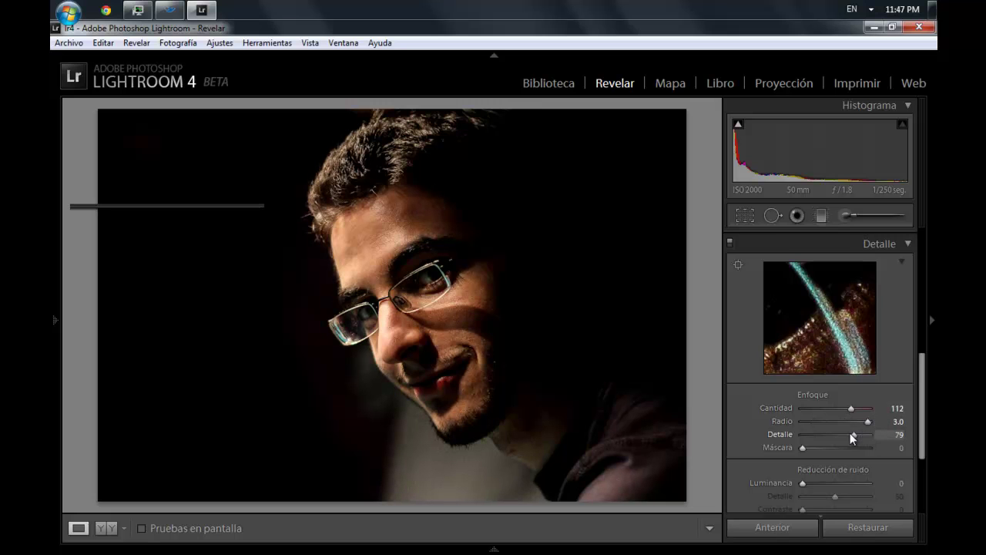
{"action": "left_click", "coordinate": [832, 410]}
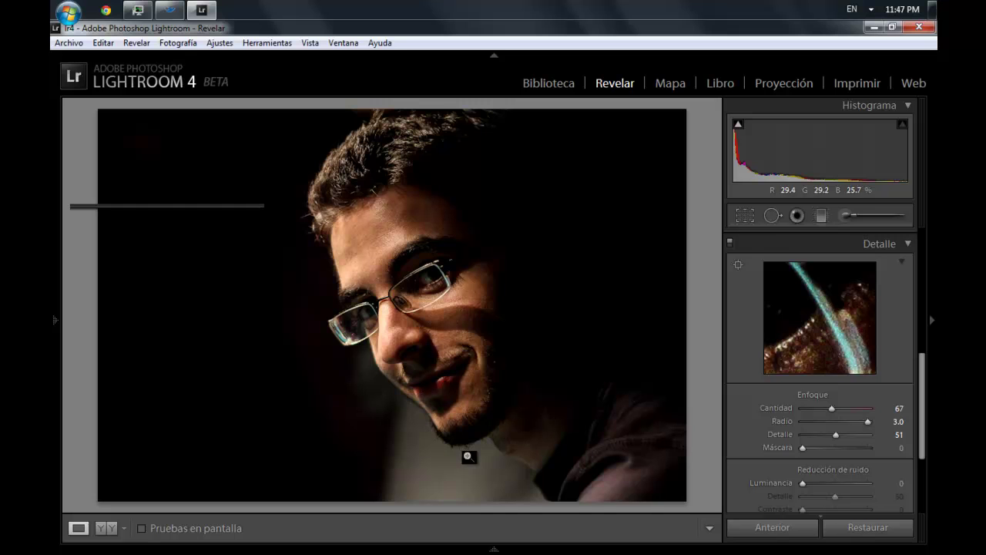
{"action": "left_click", "coordinate": [452, 297]}
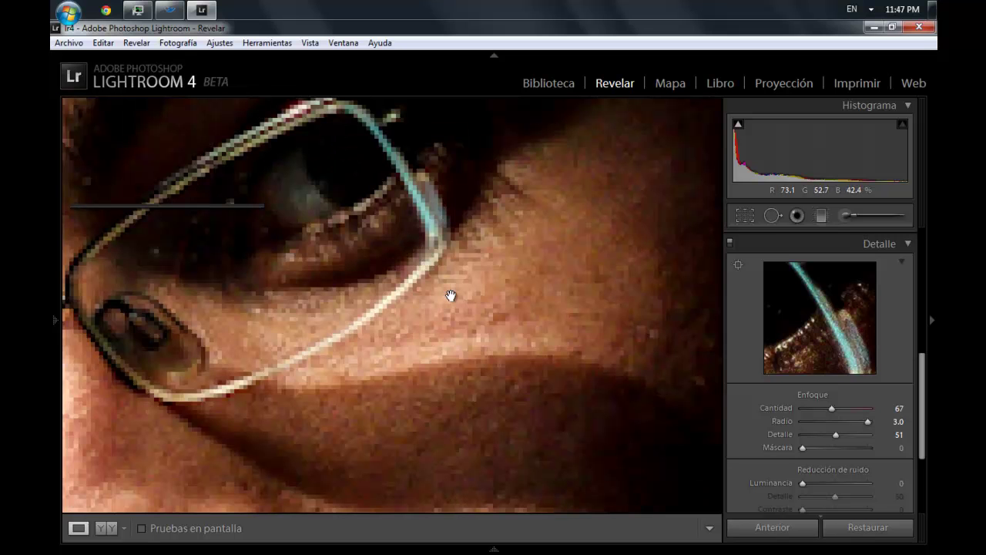
{"action": "left_click", "coordinate": [450, 295]}
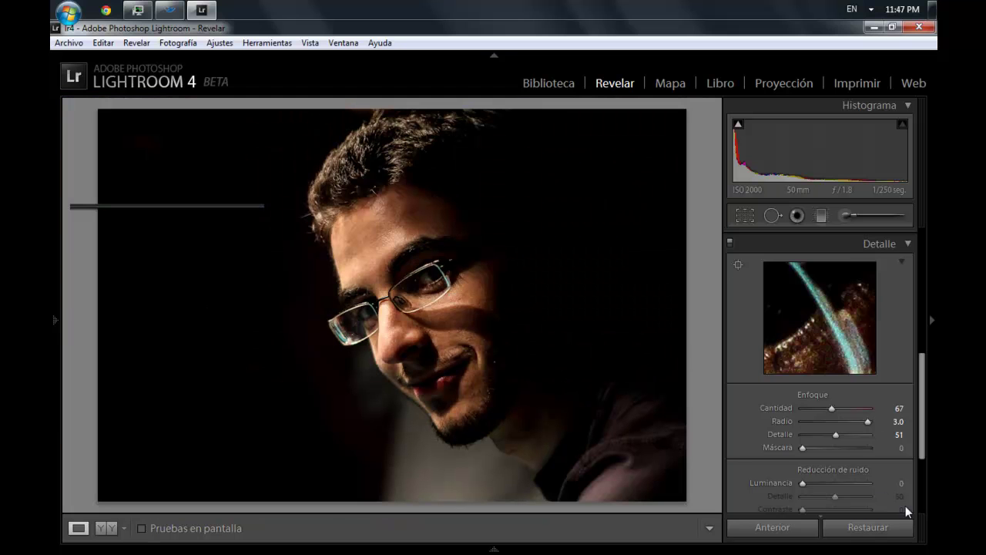
Step: Raise sharpening Masking to 100 and Luminance noise reduction to 34, checking the chin
{"action": "left_click", "coordinate": [847, 447]}
{"action": "left_click_drag", "start_coordinate": [802, 485], "coordinate": [816, 483]}
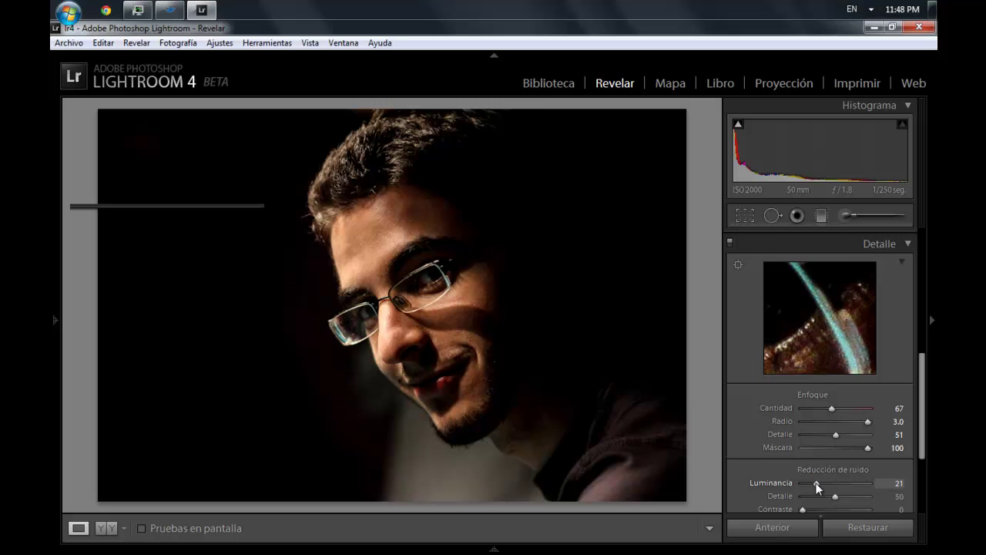
{"action": "left_click", "coordinate": [416, 460]}
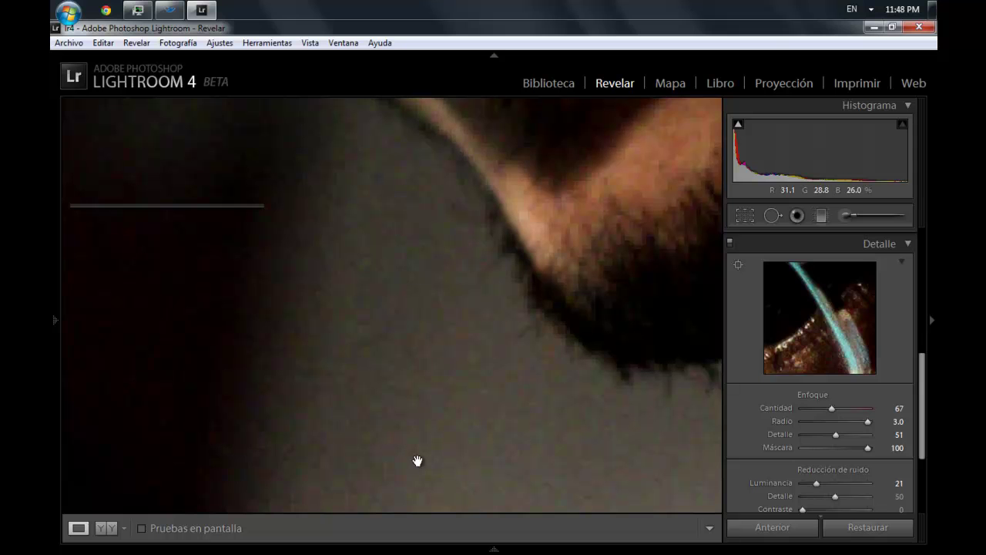
{"action": "left_click", "coordinate": [496, 314]}
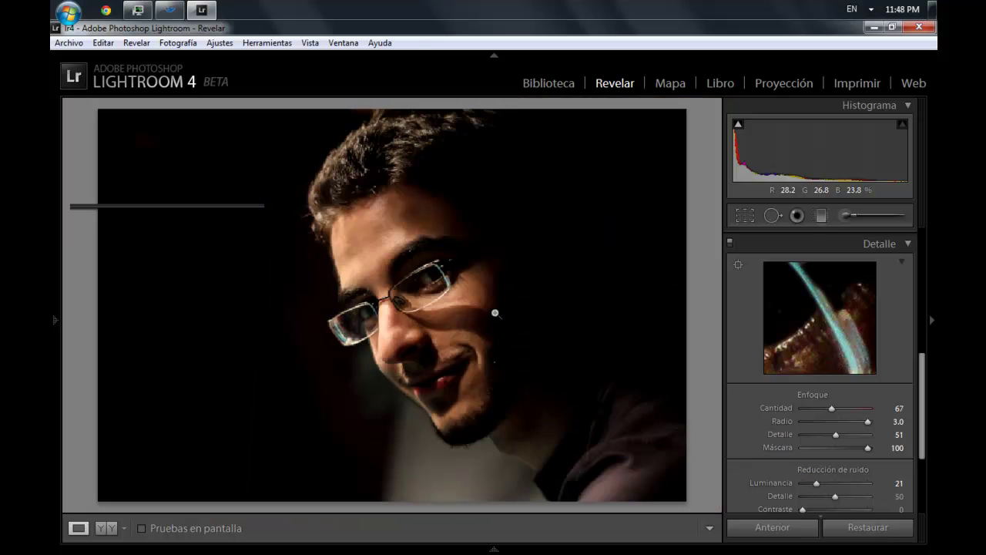
Step: Inspect the beard and forehead at 1:1, then return to the full portrait
{"action": "left_click", "coordinate": [420, 448]}
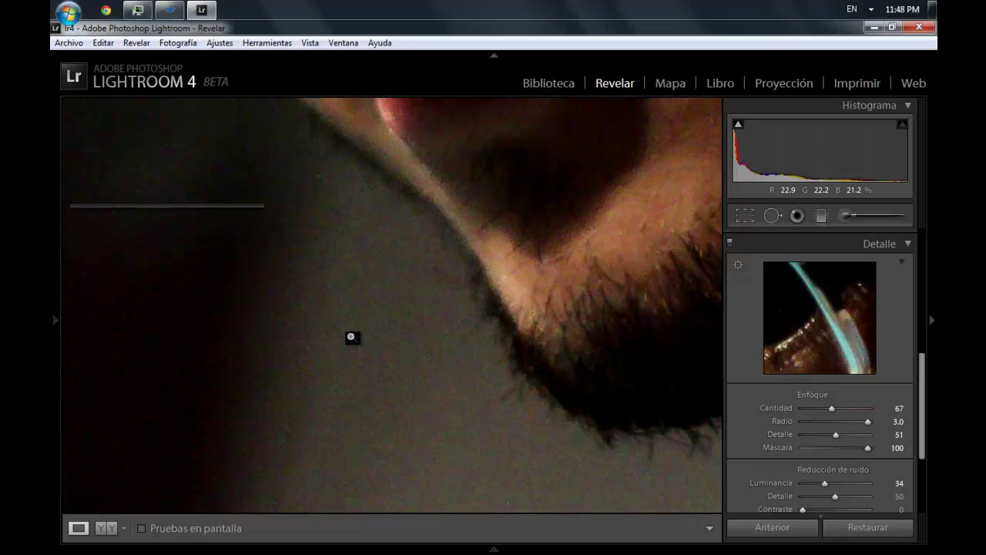
{"action": "left_click", "coordinate": [351, 337]}
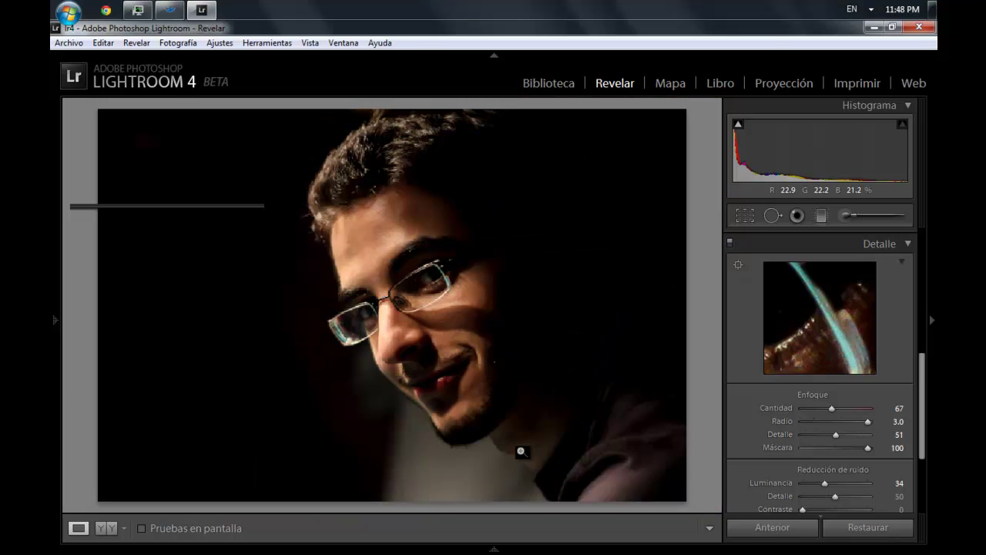
{"action": "left_click", "coordinate": [387, 233]}
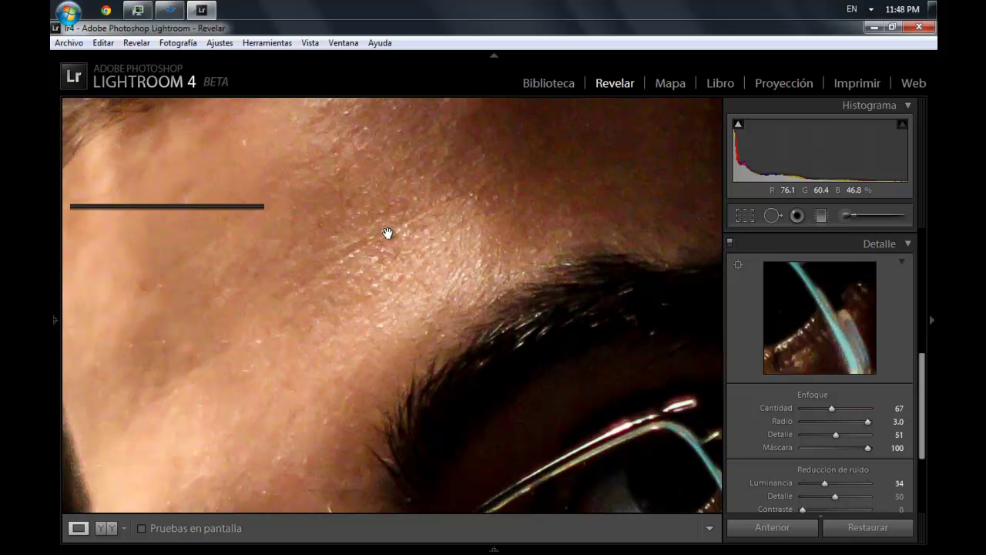
{"action": "left_click", "coordinate": [388, 233]}
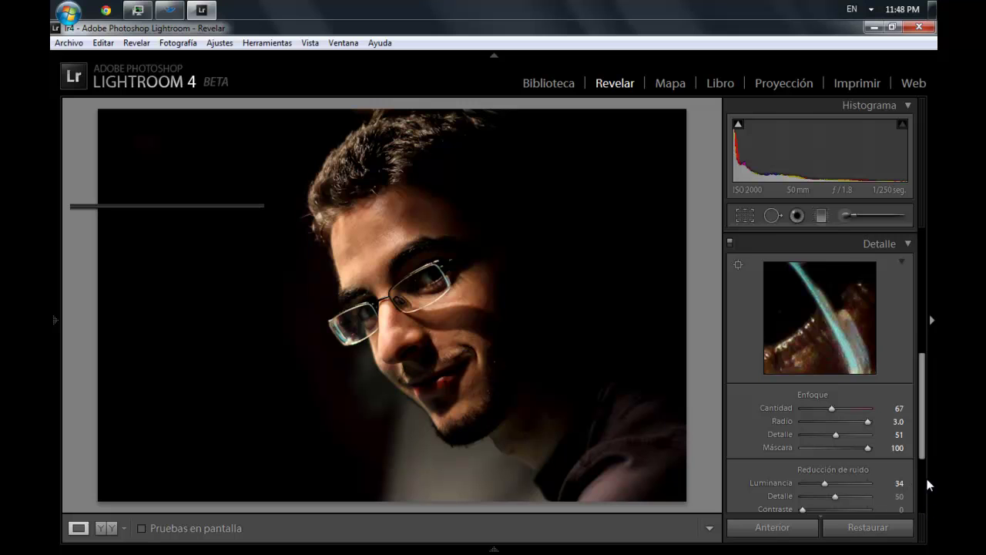
Step: Enable lens profile corrections with Canon as the lens maker
{"action": "left_click", "coordinate": [911, 243]}
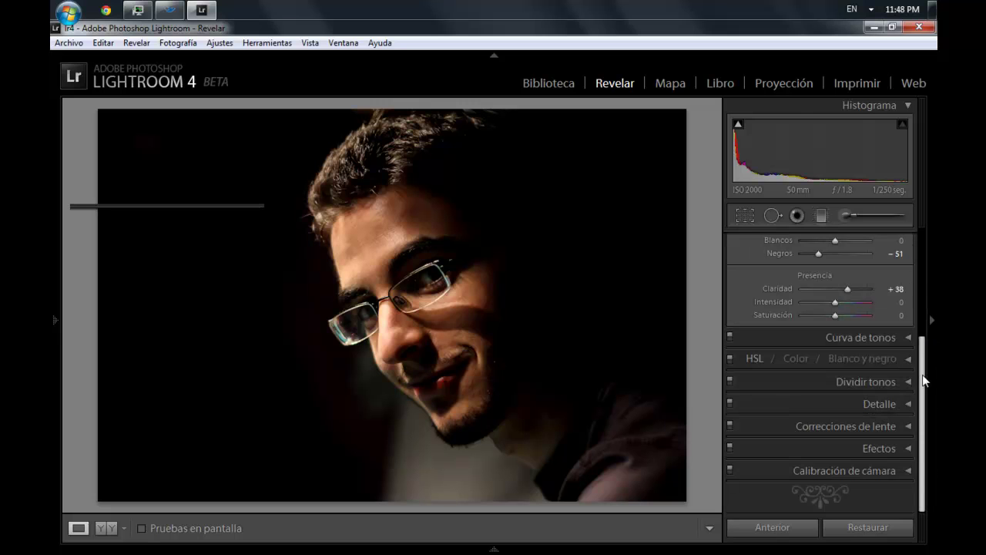
{"action": "left_click", "coordinate": [906, 424]}
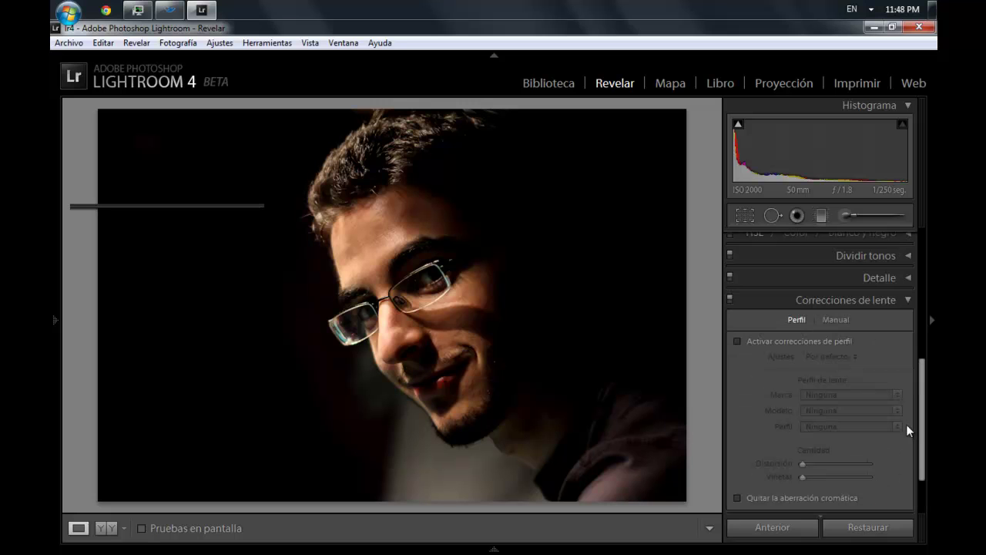
{"action": "left_click", "coordinate": [737, 341]}
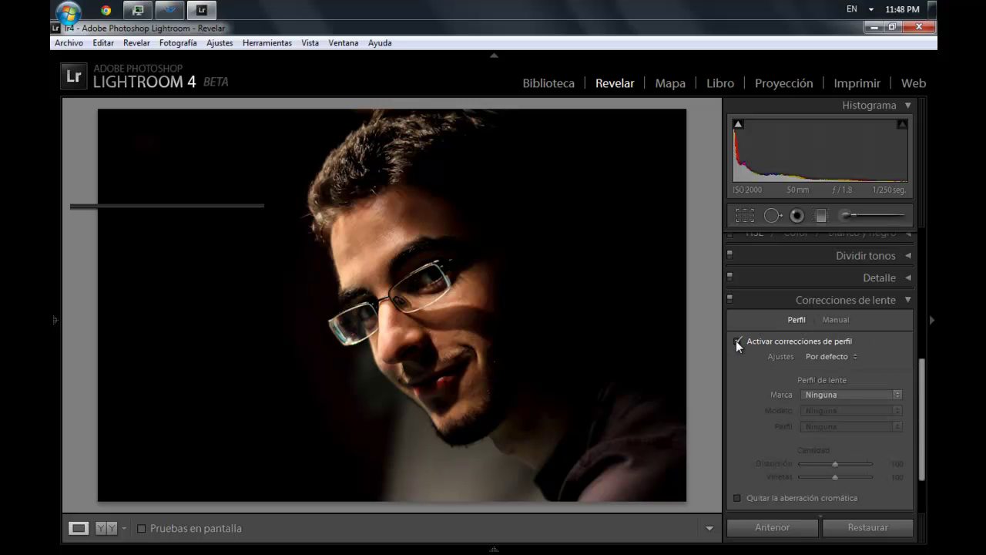
{"action": "left_click", "coordinate": [898, 394]}
{"action": "left_click", "coordinate": [875, 447]}
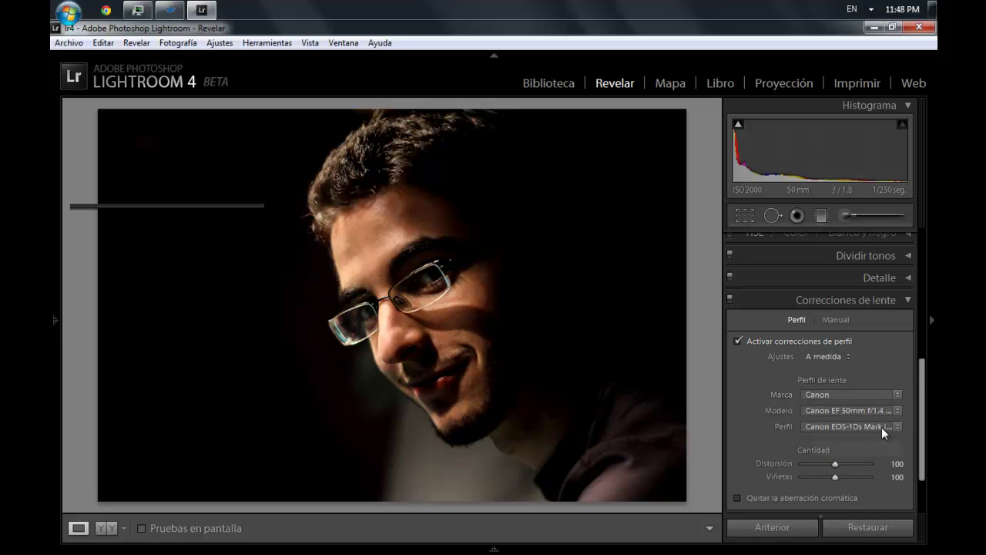
Step: Set lens model EF 50mm f/1.4 USM with the Adobe profile, leaving Distortion at 100
{"action": "left_click", "coordinate": [897, 410]}
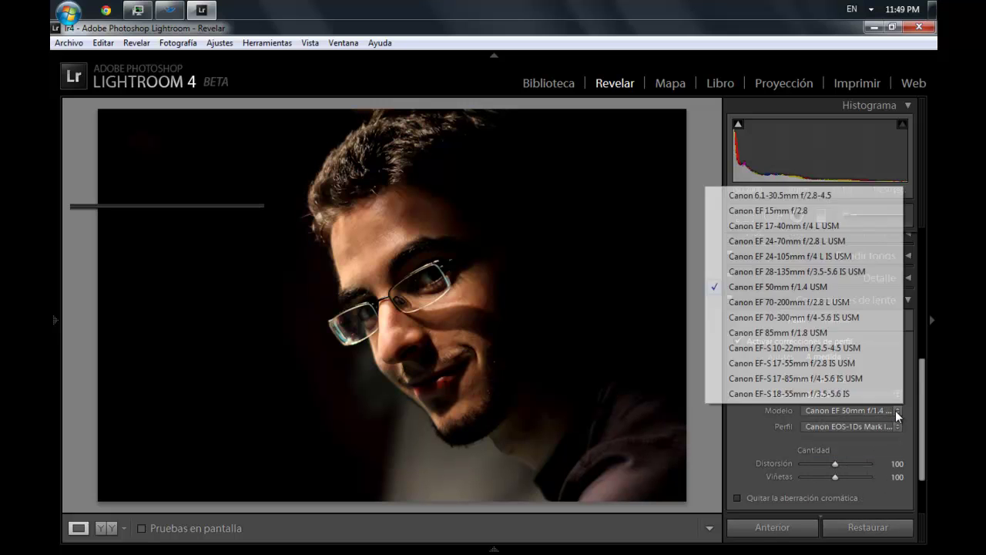
{"action": "left_click", "coordinate": [825, 288]}
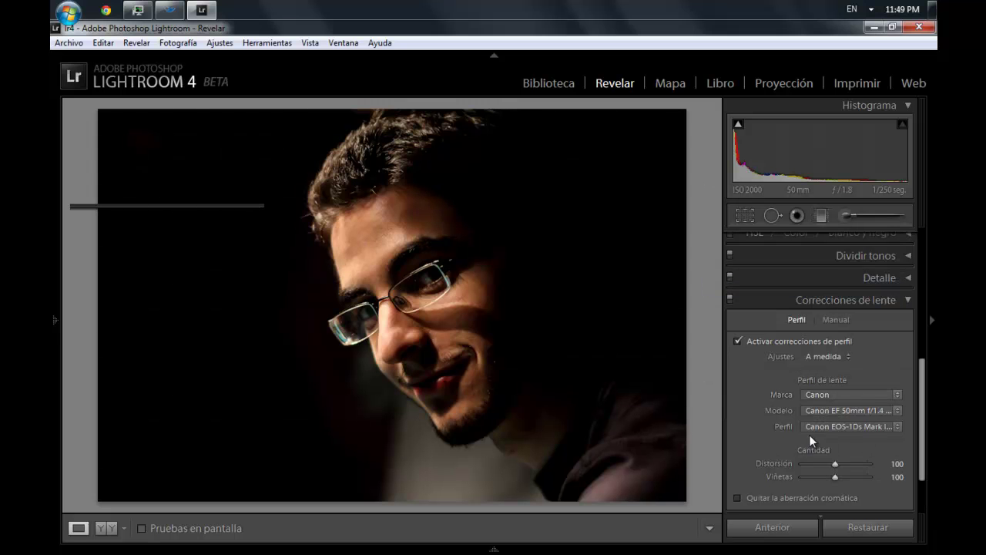
{"action": "left_click", "coordinate": [898, 426]}
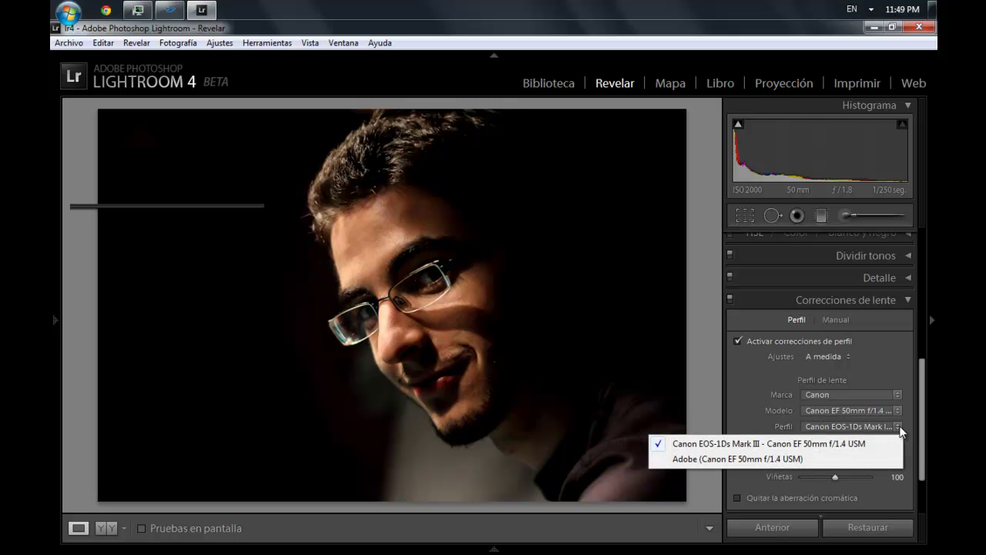
{"action": "left_click", "coordinate": [839, 460]}
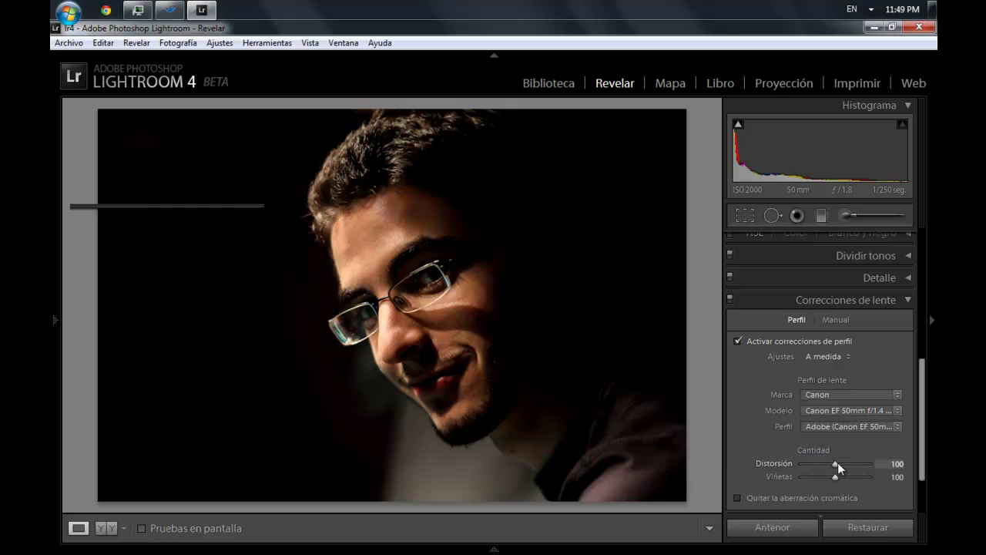
{"action": "left_click_drag", "start_coordinate": [837, 462], "coordinate": [844, 464]}
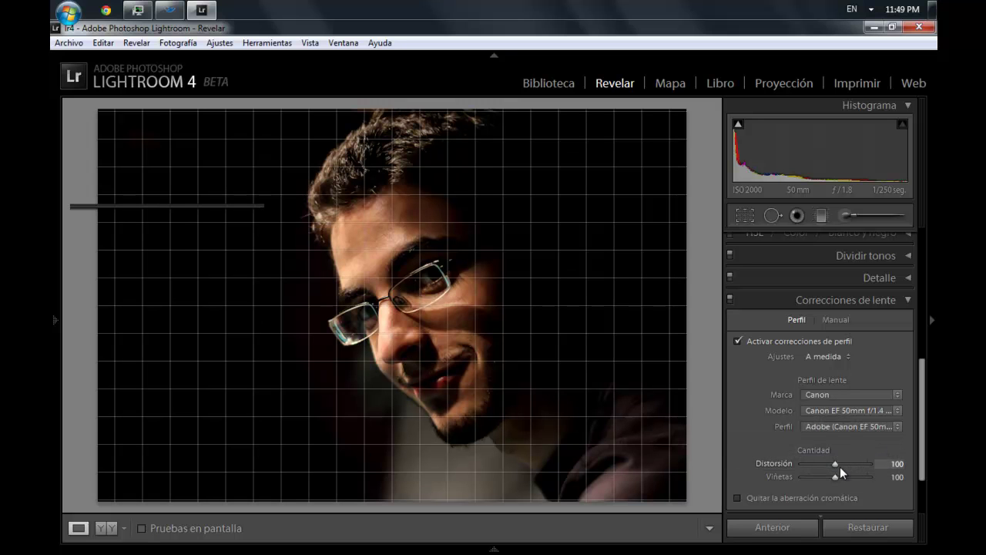
{"action": "left_click_drag", "start_coordinate": [839, 466], "coordinate": [839, 466]}
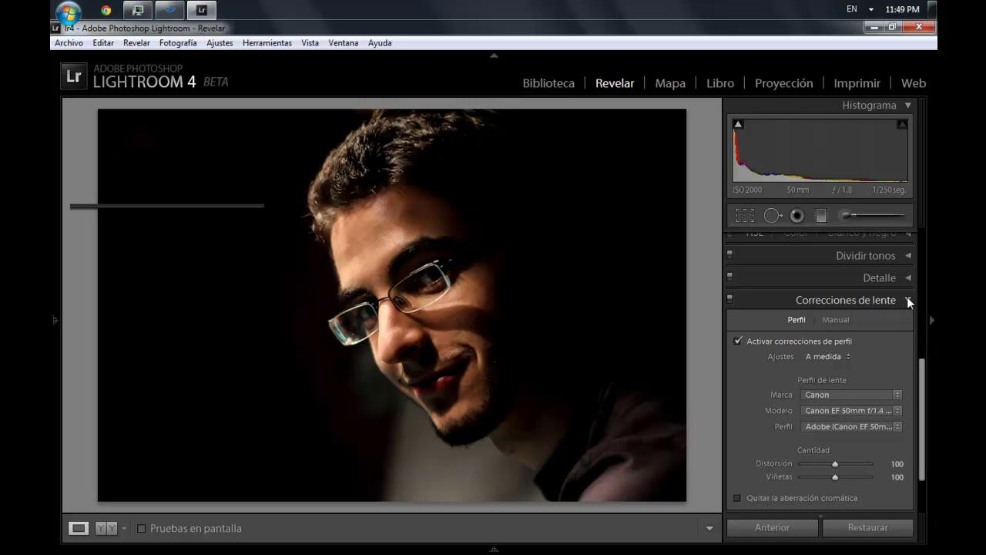
{"action": "left_click", "coordinate": [905, 300]}
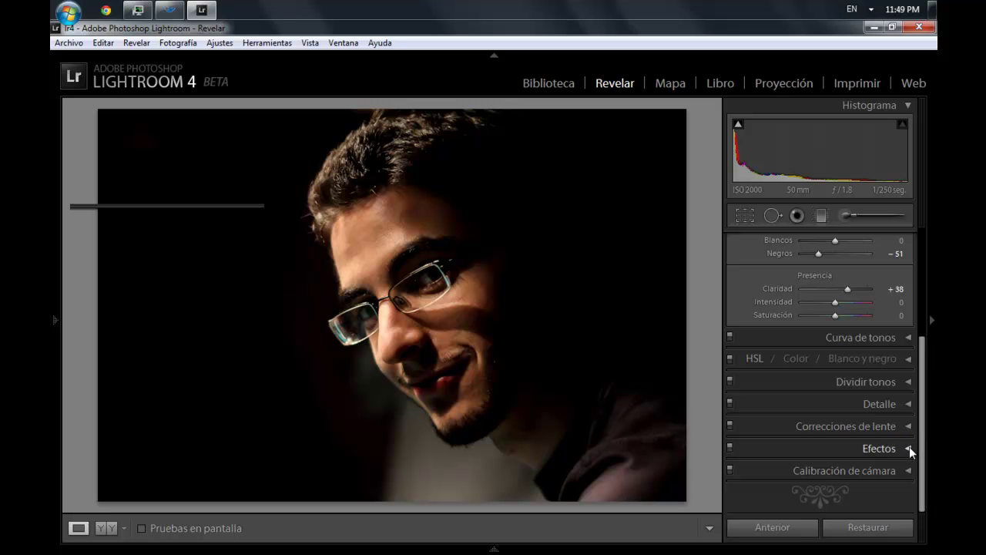
Step: Try a −100 vignette amount in Effects, then reset it to 0
{"action": "left_click", "coordinate": [908, 446]}
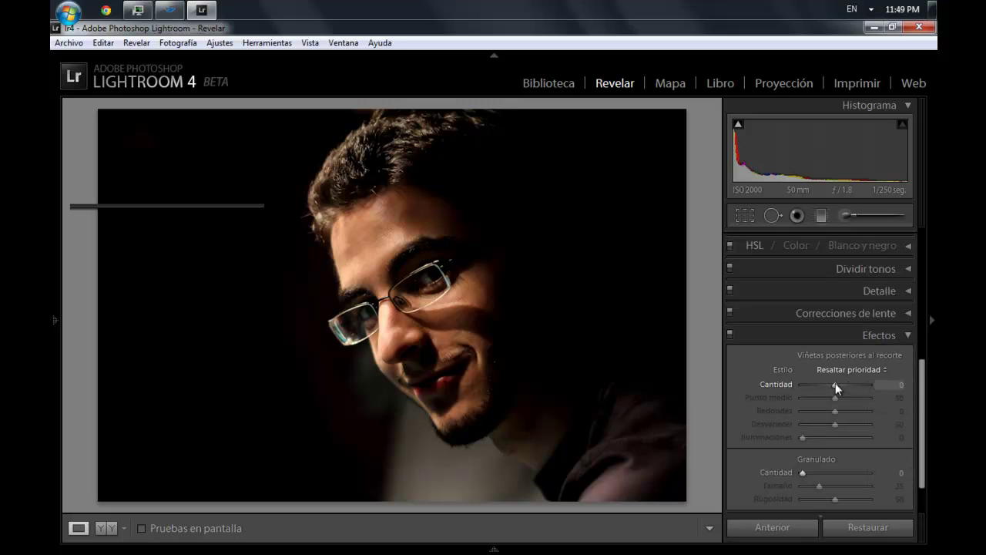
{"action": "left_click_drag", "start_coordinate": [835, 384], "coordinate": [791, 388]}
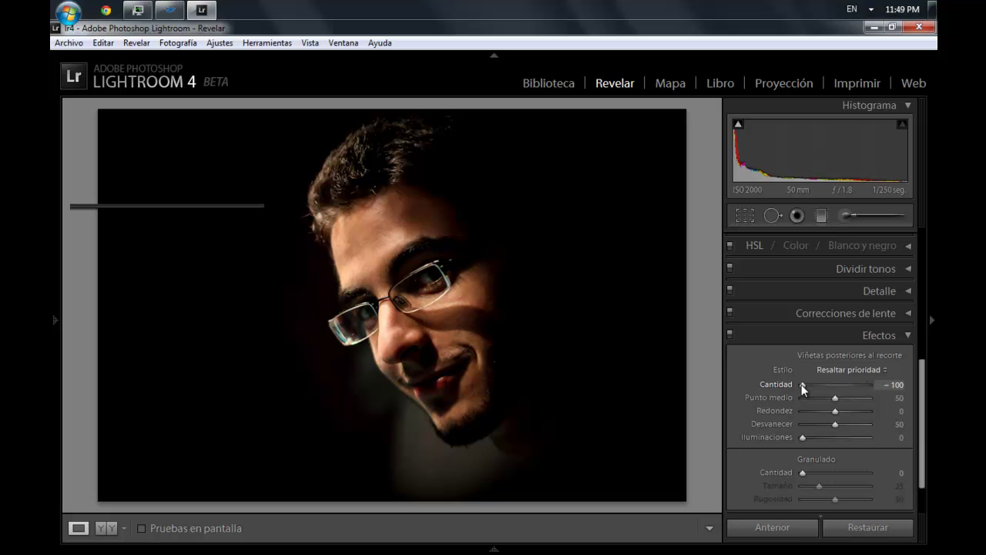
{"action": "double_click", "coordinate": [801, 385]}
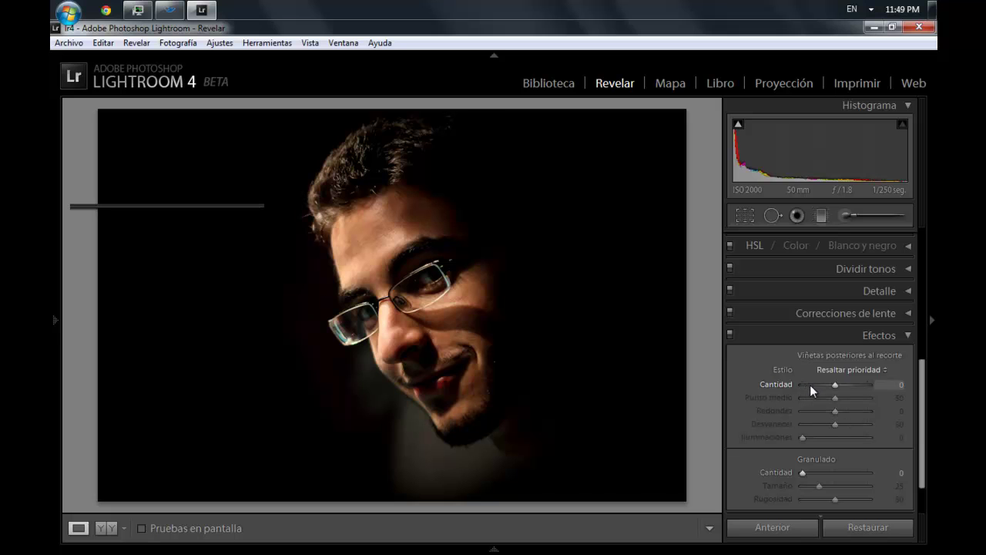
{"action": "left_click", "coordinate": [907, 335]}
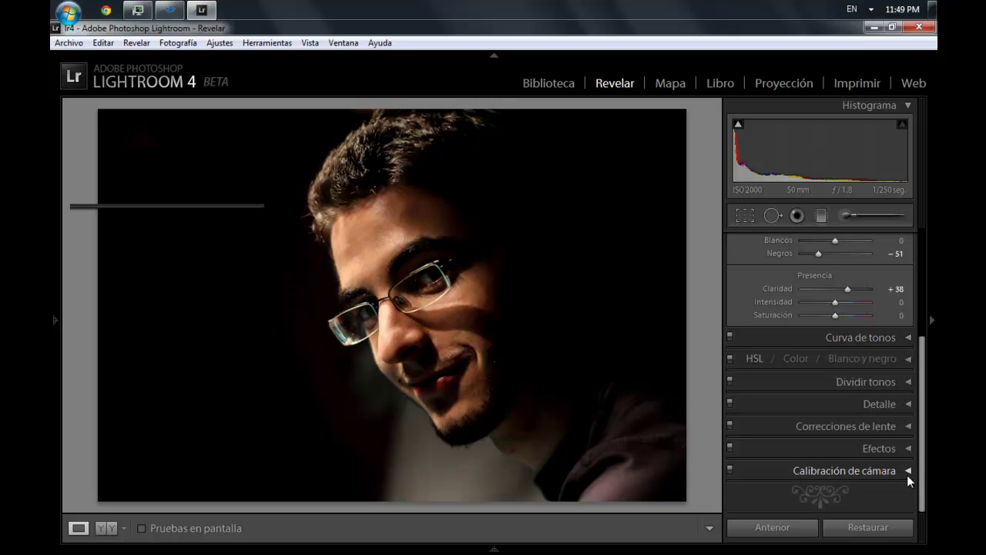
Step: Glance at Camera Calibration, then show the filmstrip with both photos
{"action": "left_click", "coordinate": [907, 468]}
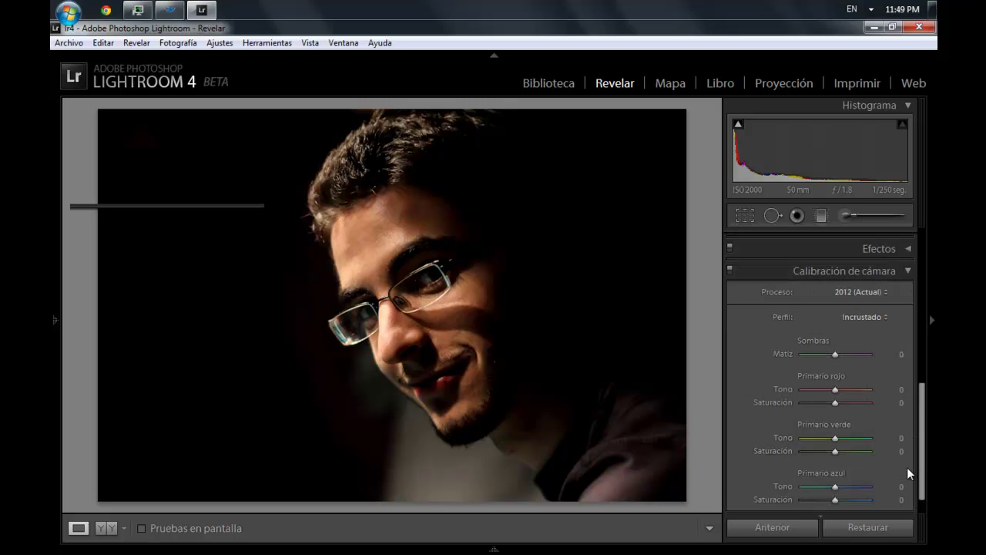
{"action": "left_click", "coordinate": [906, 270]}
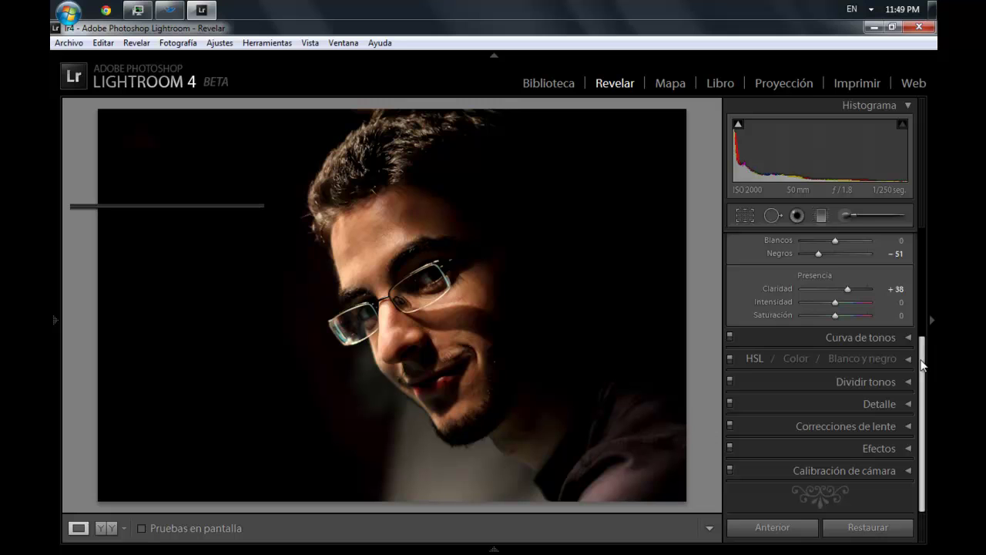
{"action": "scroll", "coordinate": [922, 363], "scroll_direction": "up", "scroll_amount": 3}
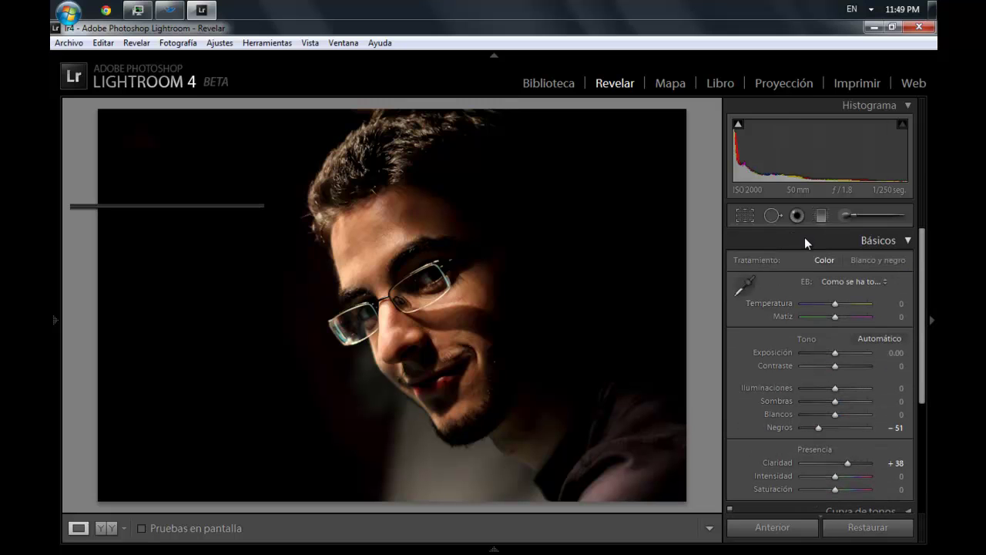
{"action": "left_click", "coordinate": [494, 549]}
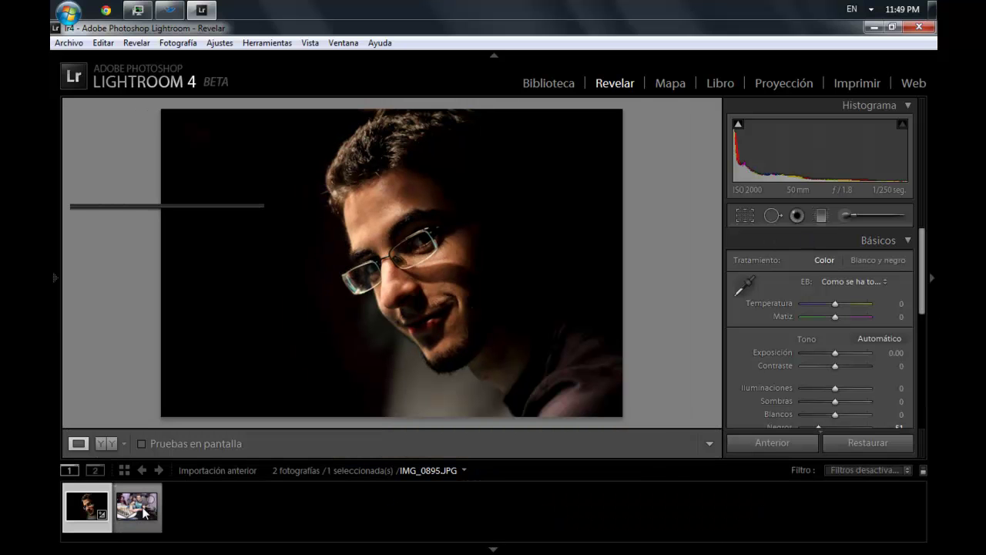
Step: Select the chess photo, hide the filmstrip, and set Blacks −32 and Clarity +28
{"action": "left_click", "coordinate": [143, 512]}
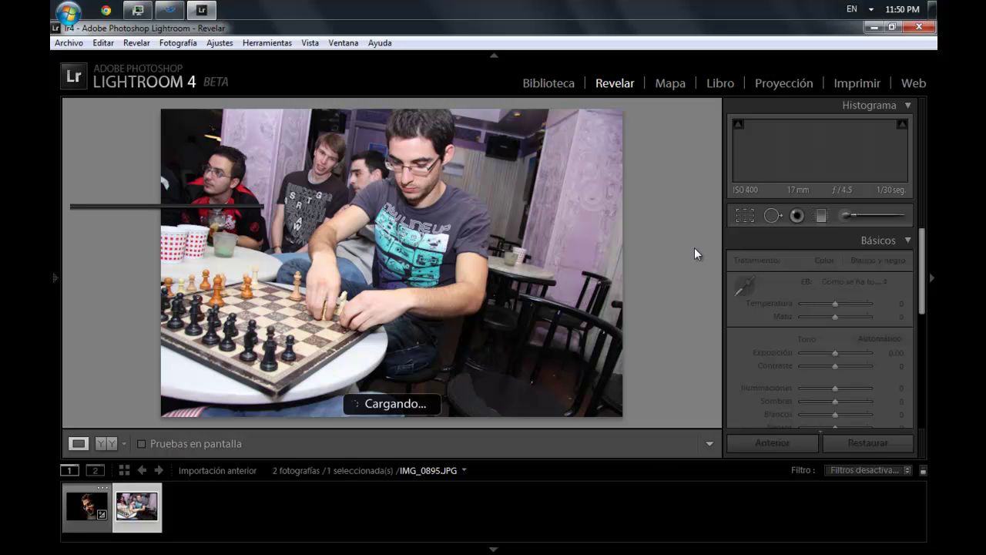
{"action": "key", "text": "F6"}
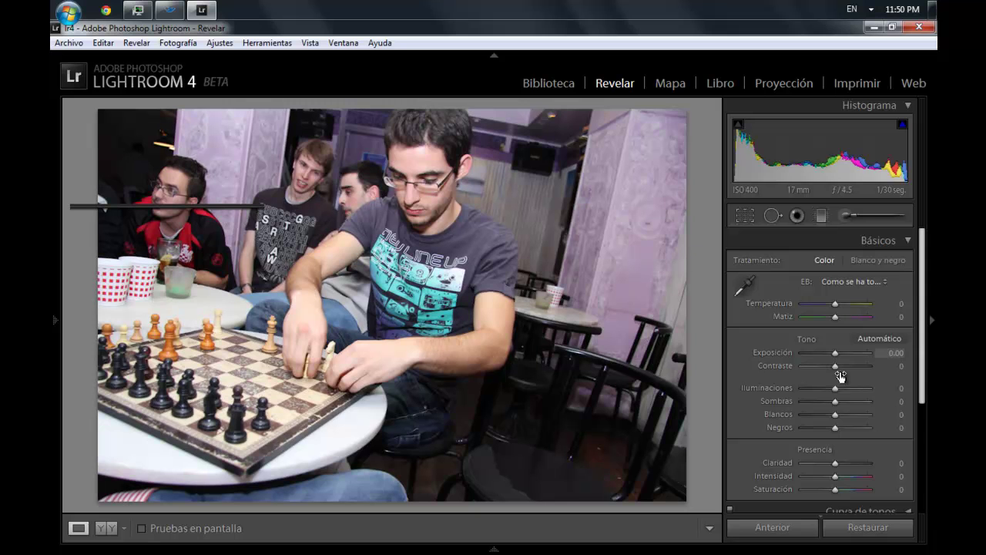
{"action": "left_click", "coordinate": [829, 427]}
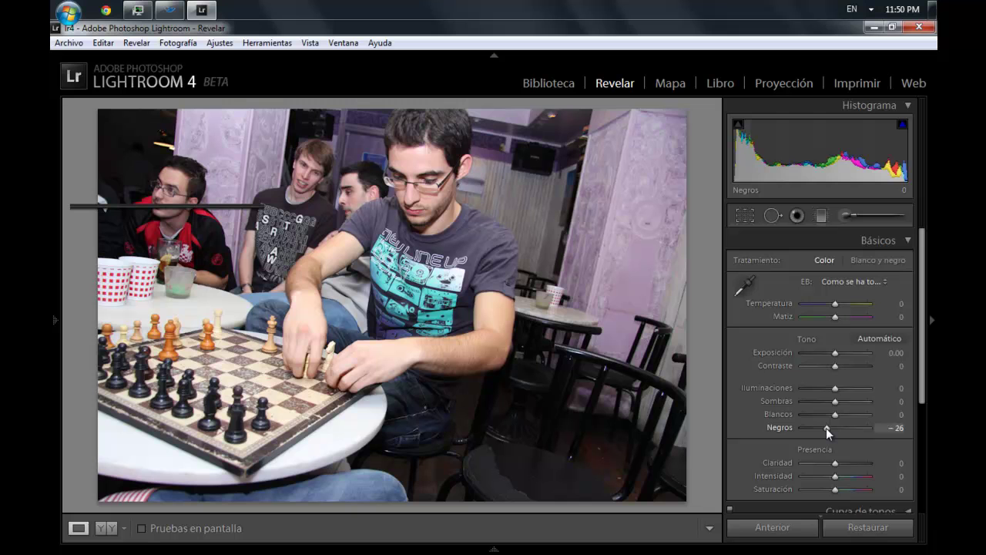
{"action": "key", "text": "Down"}
{"action": "key", "text": "Down"}
{"action": "key", "text": "Down"}
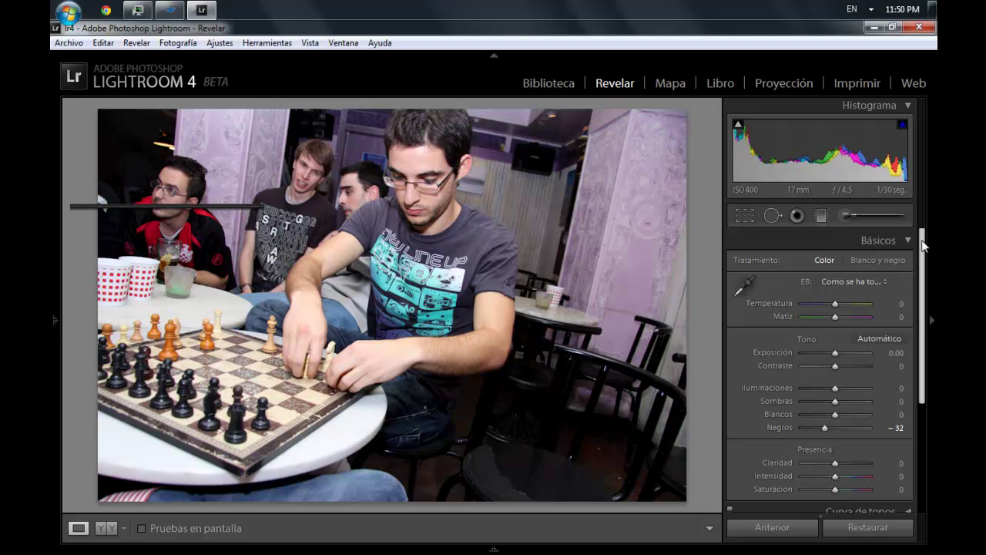
{"action": "left_click_drag", "start_coordinate": [834, 463], "coordinate": [859, 460]}
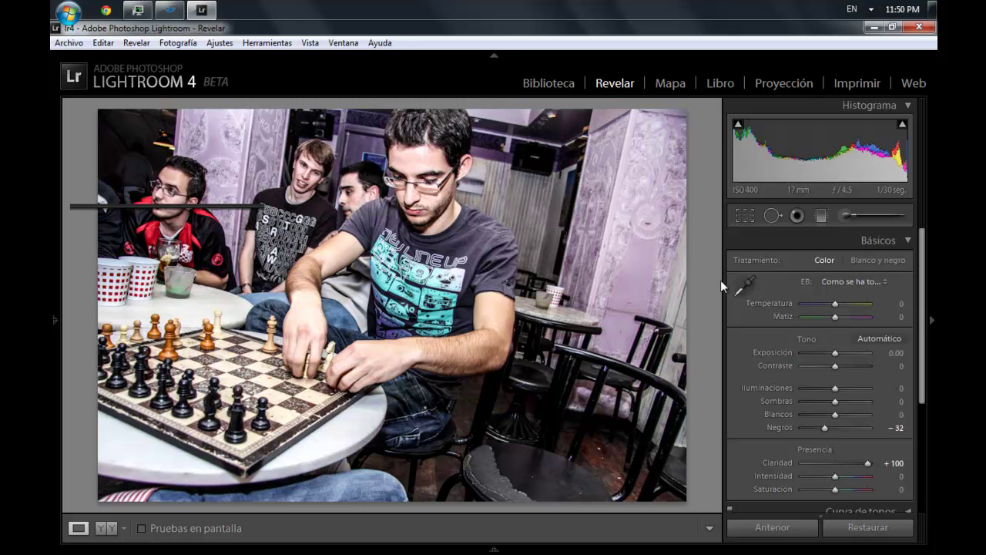
{"action": "left_click", "coordinate": [843, 464]}
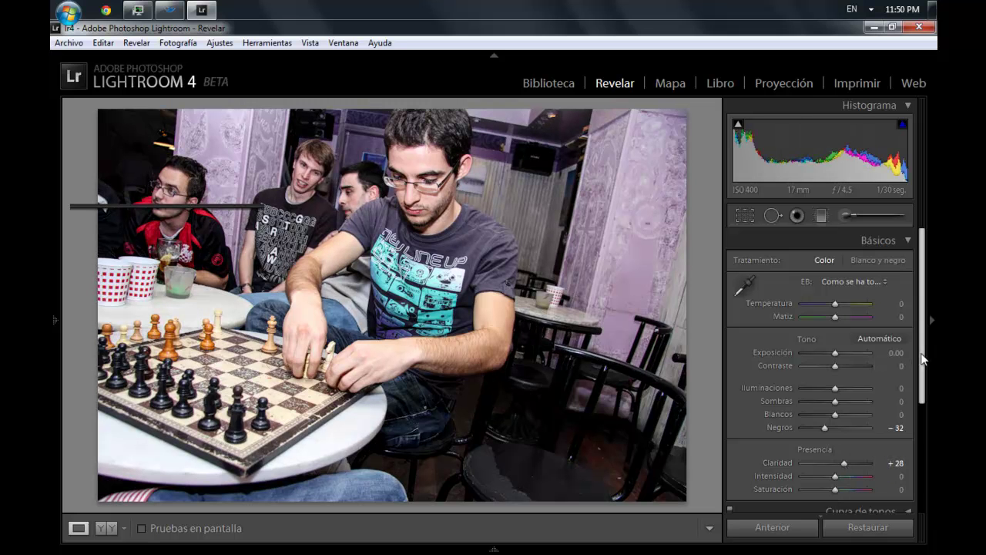
{"action": "left_click_drag", "start_coordinate": [922, 359], "coordinate": [921, 495]}
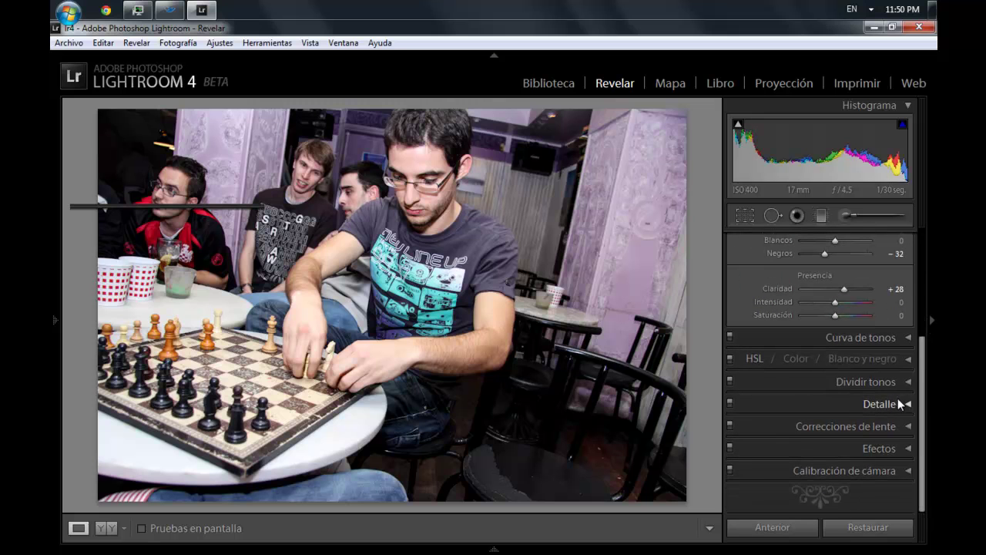
Step: Open the Detail panel and zoom the chess photo to 1:1 on the glasses
{"action": "left_click", "coordinate": [908, 403]}
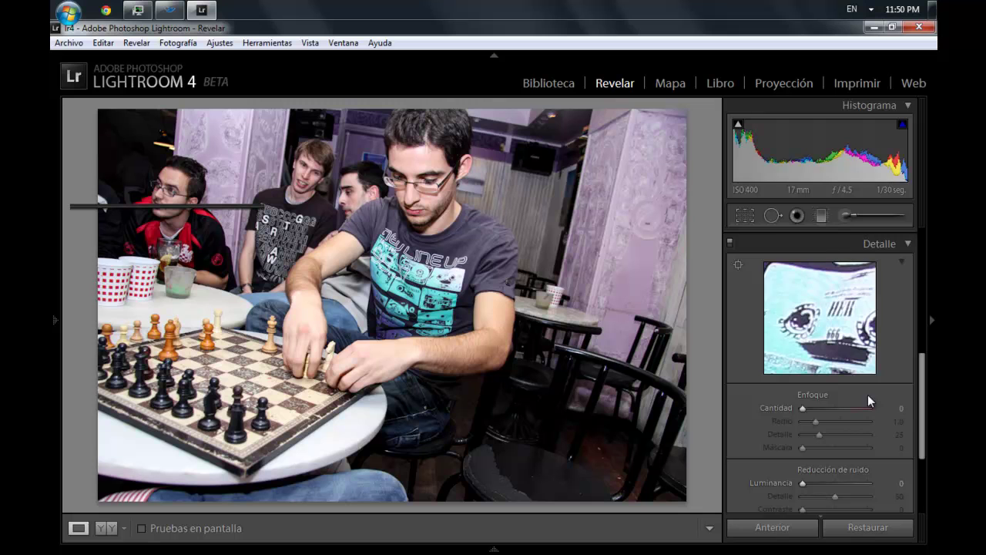
{"action": "left_click", "coordinate": [828, 314]}
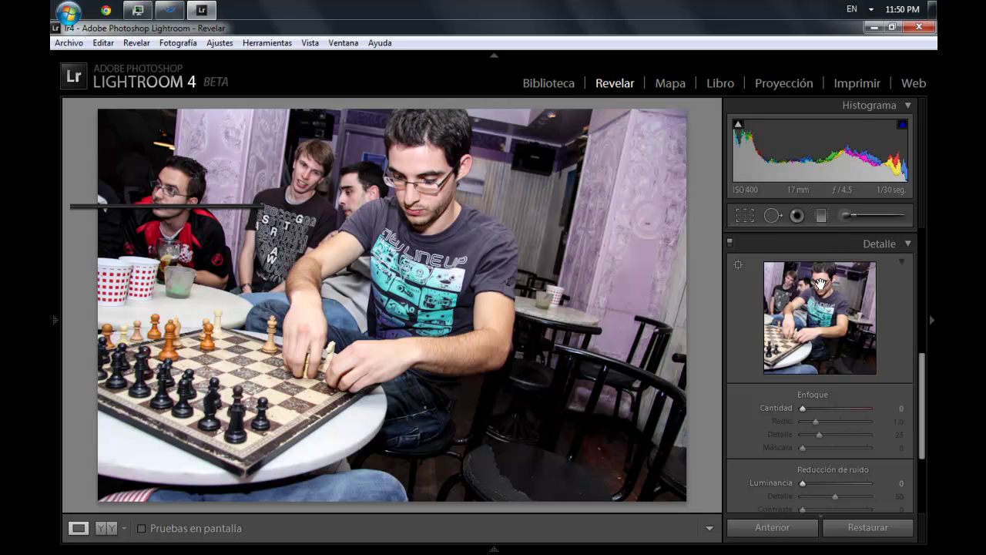
{"action": "left_click", "coordinate": [822, 285]}
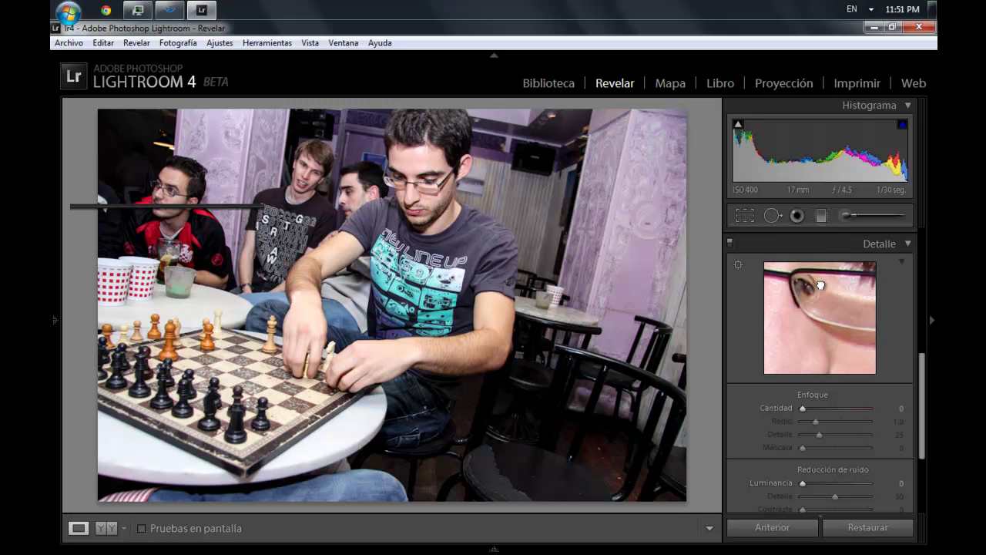
{"action": "left_click_drag", "start_coordinate": [820, 284], "coordinate": [833, 337]}
{"action": "left_click", "coordinate": [412, 183]}
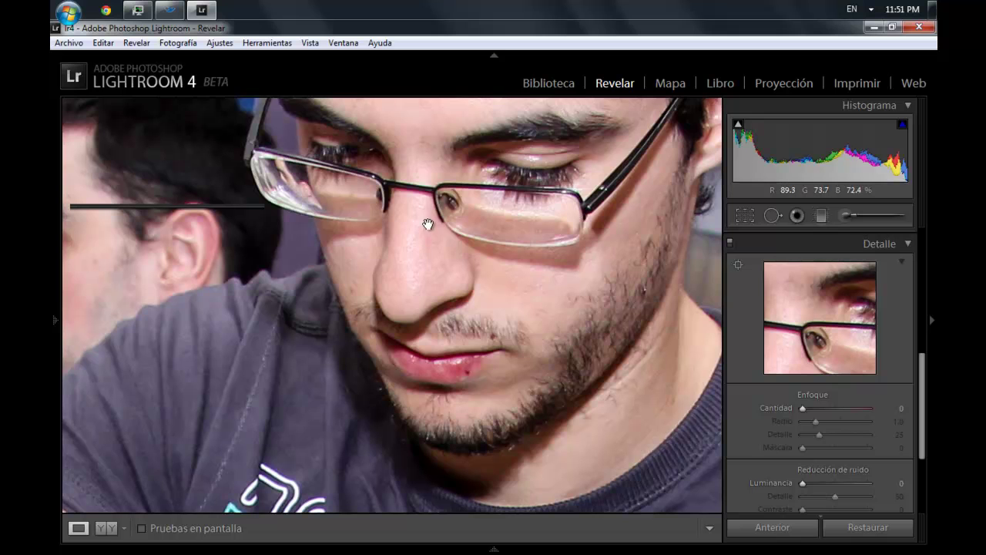
Step: Set sharpening Amount 70, Radius 2.3, Detail 73, Masking 47, then zoom back out
{"action": "left_click", "coordinate": [854, 409]}
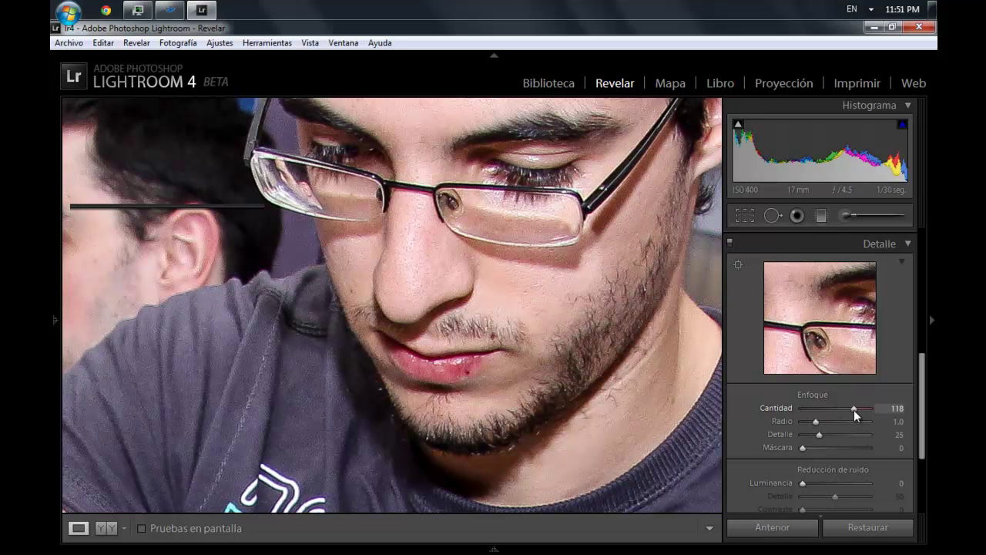
{"action": "left_click", "coordinate": [869, 422]}
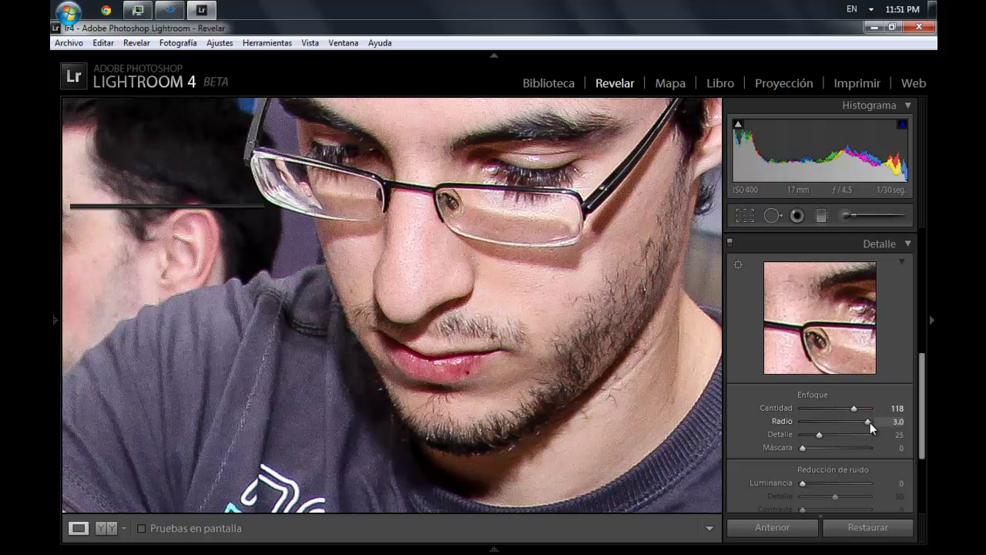
{"action": "left_click", "coordinate": [850, 436]}
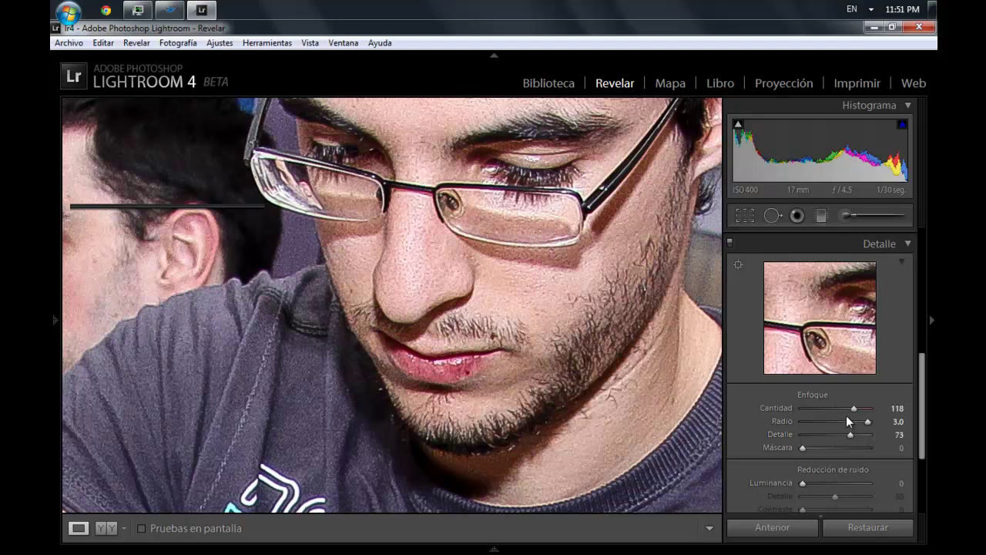
{"action": "left_click", "coordinate": [848, 422]}
{"action": "left_click", "coordinate": [834, 407]}
{"action": "left_click", "coordinate": [833, 448]}
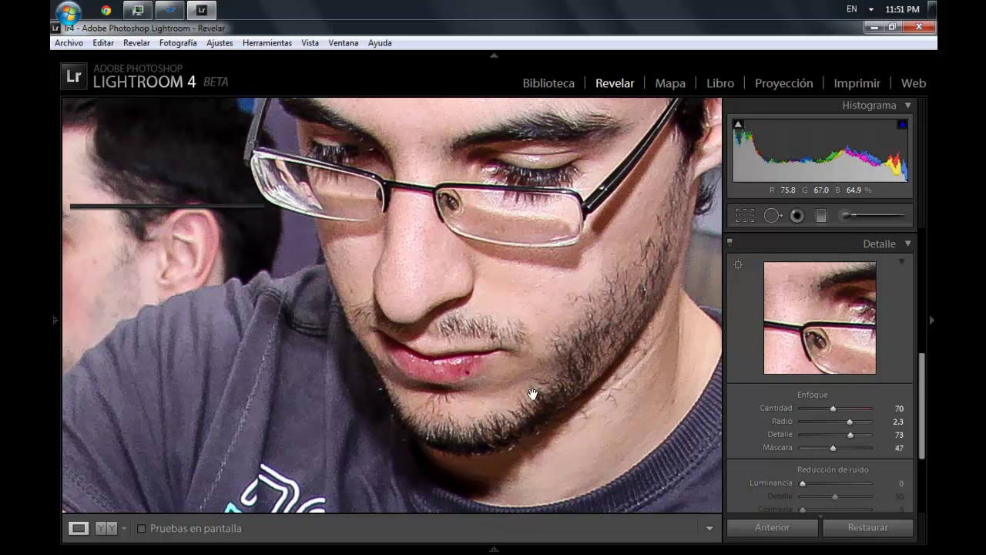
{"action": "left_click_drag", "start_coordinate": [479, 167], "coordinate": [483, 367]}
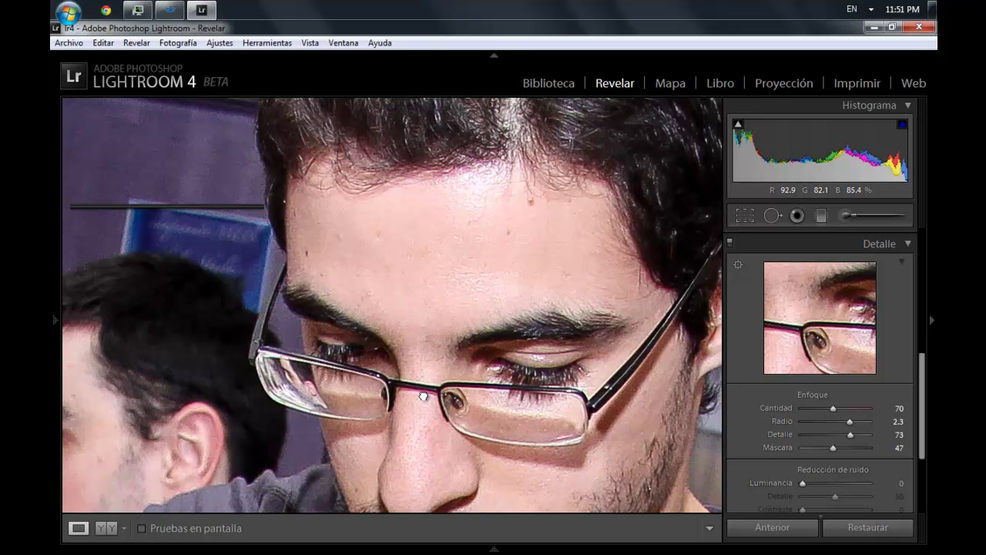
{"action": "left_click_drag", "start_coordinate": [423, 396], "coordinate": [447, 205]}
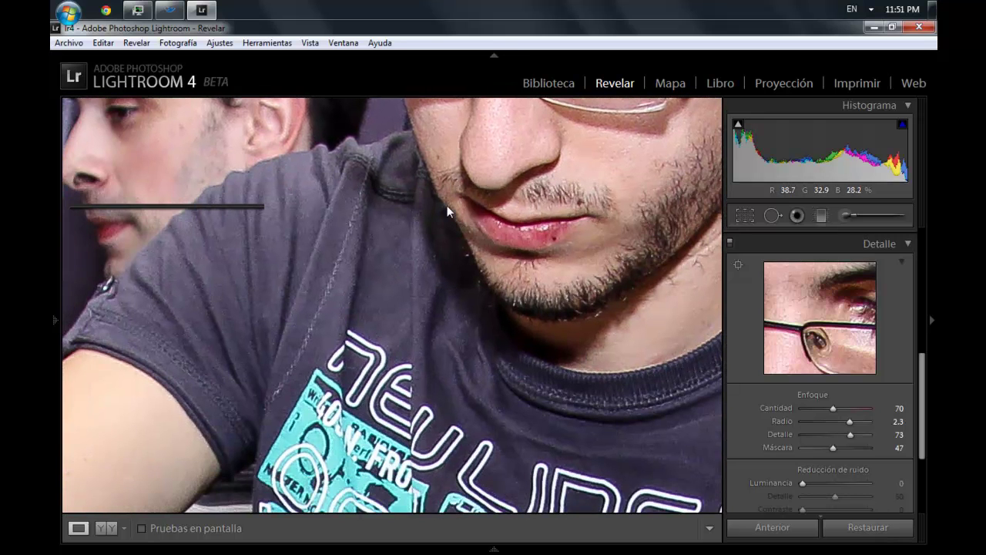
{"action": "left_click", "coordinate": [447, 205]}
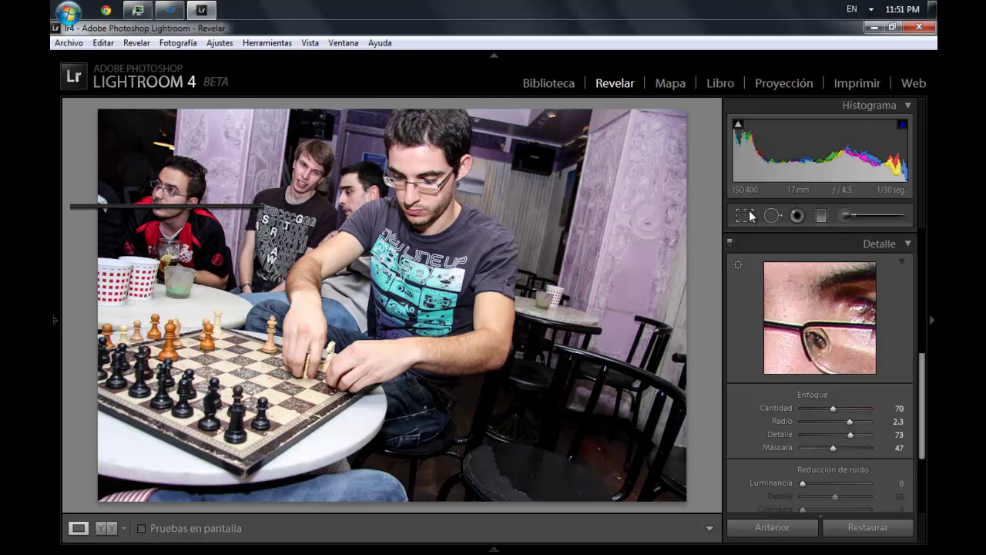
Step: Crop the chess photo tighter from the bottom-right corner, keeping its original aspect ratio
{"action": "left_click", "coordinate": [745, 216]}
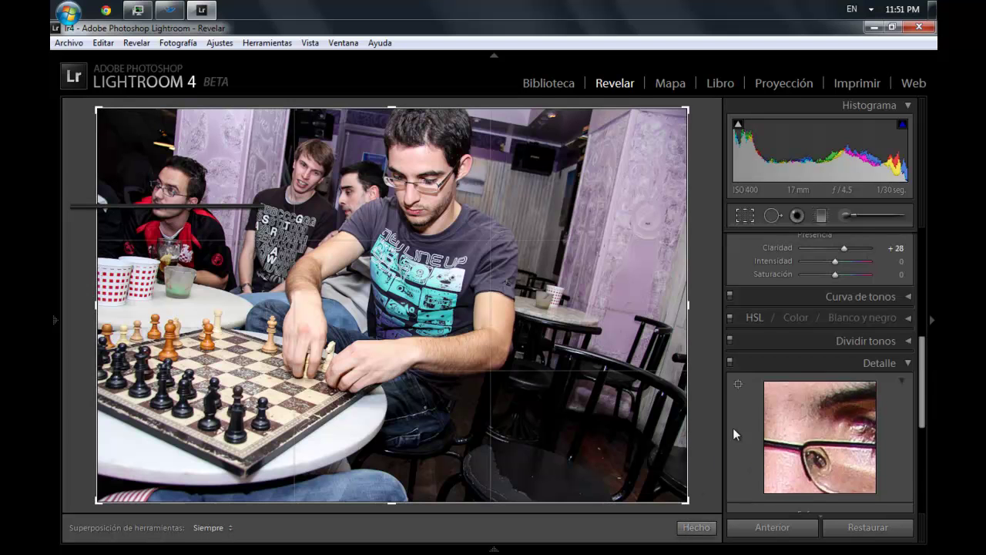
{"action": "left_click_drag", "start_coordinate": [922, 354], "coordinate": [922, 246]}
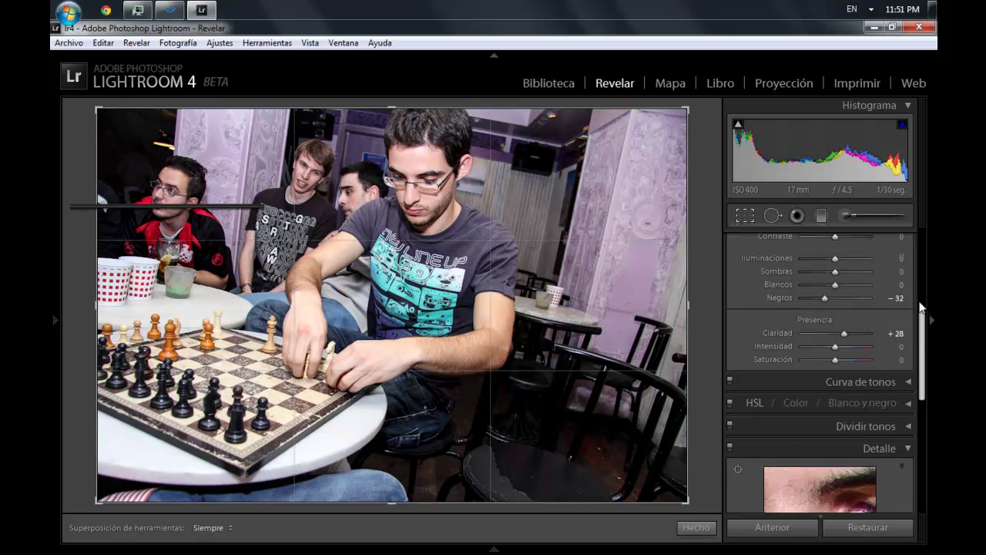
{"action": "left_click", "coordinate": [898, 263]}
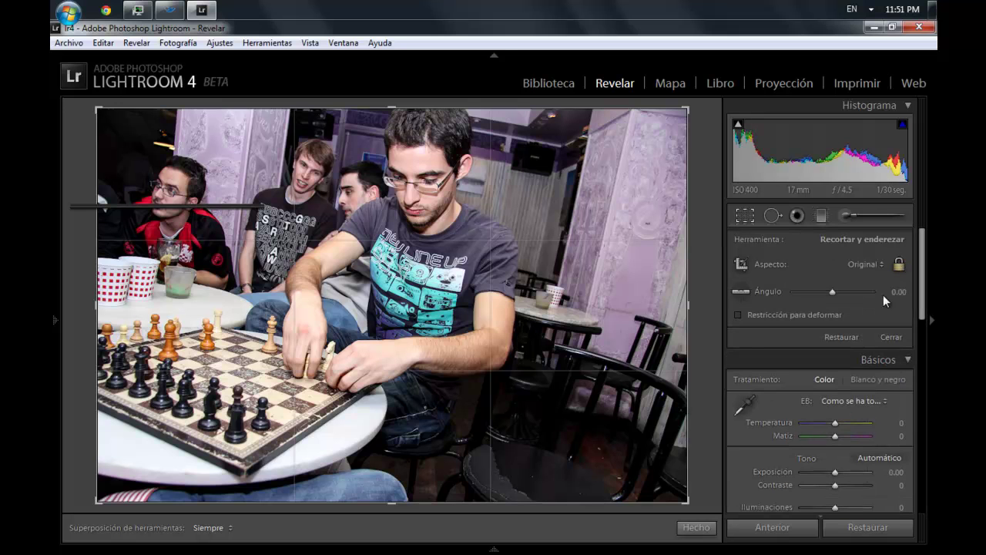
{"action": "left_click_drag", "start_coordinate": [685, 502], "coordinate": [671, 479]}
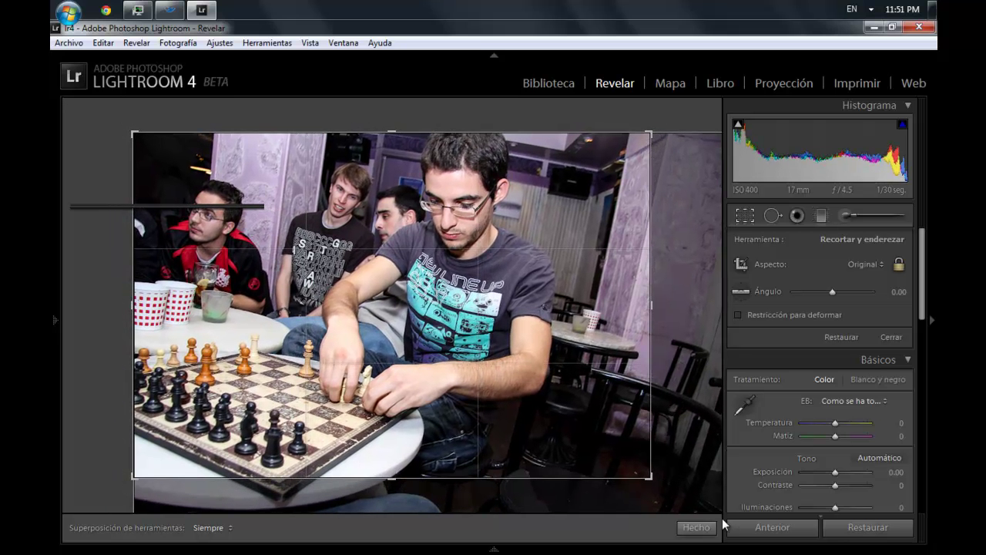
{"action": "left_click", "coordinate": [698, 527]}
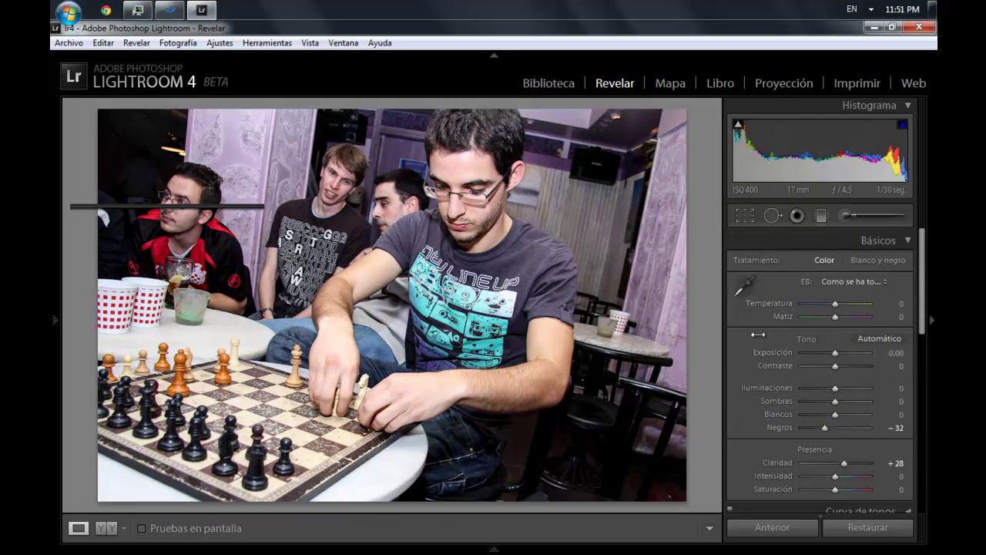
Step: Set the post-crop vignette to Amount −28, Midpoint 0, Feather 100, Highlights 100
{"action": "left_click_drag", "start_coordinate": [923, 302], "coordinate": [928, 480]}
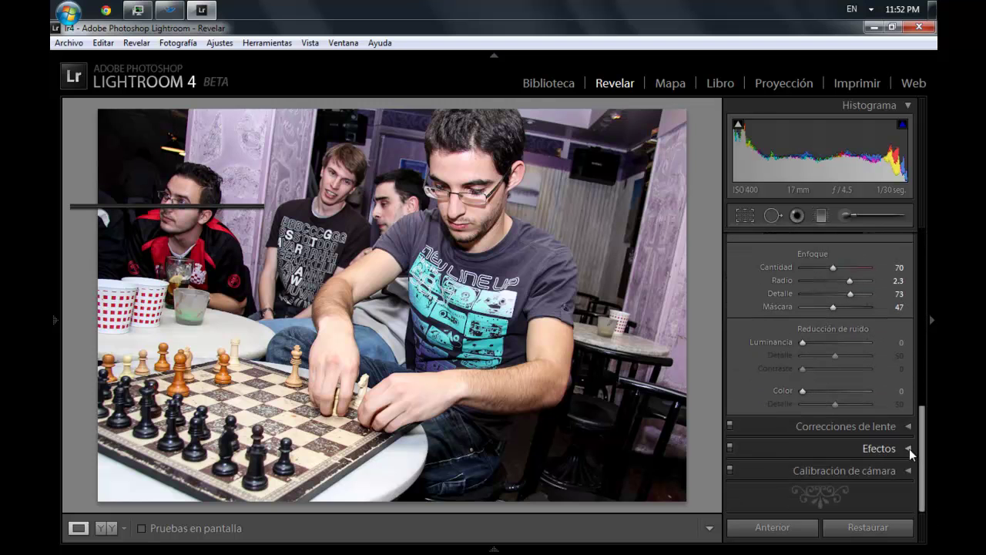
{"action": "left_click", "coordinate": [908, 448]}
{"action": "left_click", "coordinate": [822, 384]}
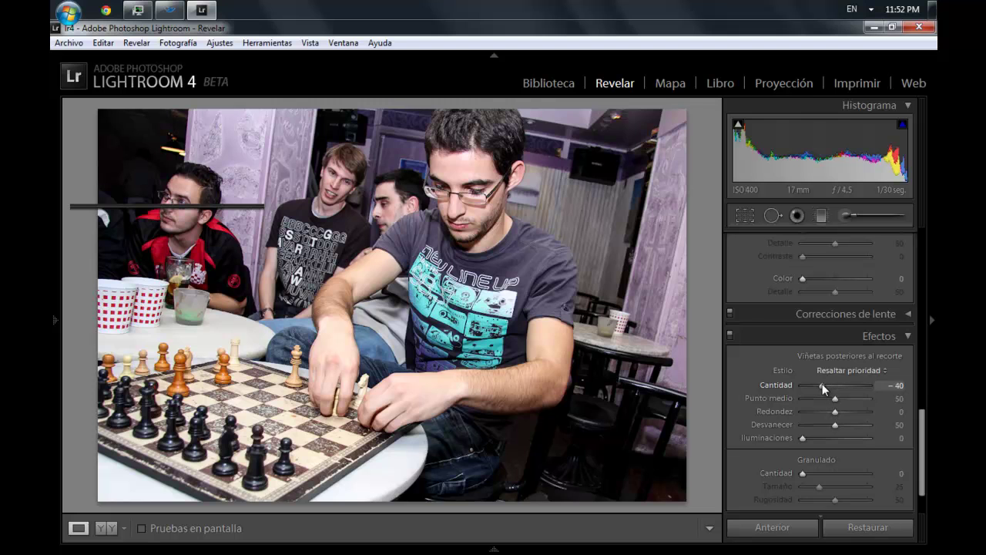
{"action": "left_click_drag", "start_coordinate": [822, 383], "coordinate": [787, 385]}
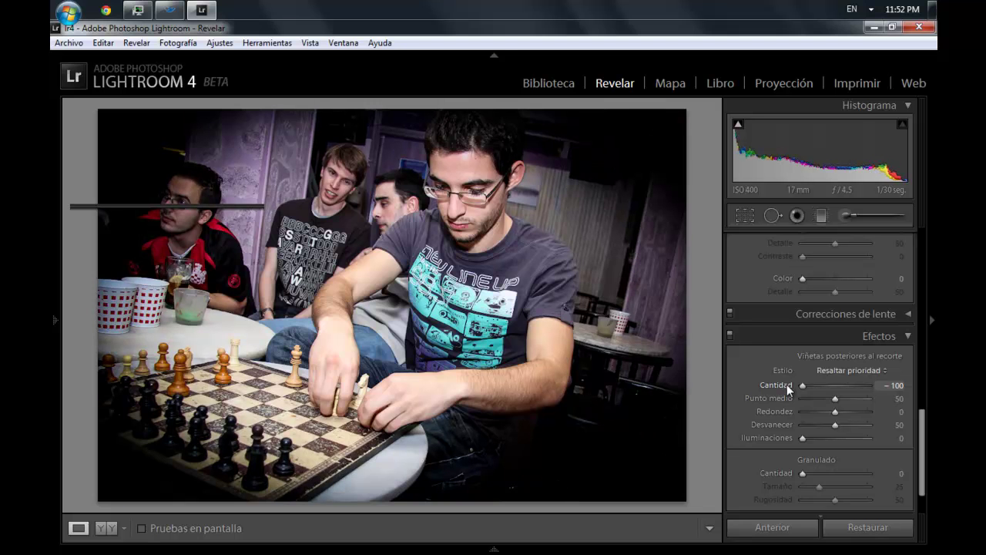
{"action": "left_click_drag", "start_coordinate": [829, 401], "coordinate": [791, 392]}
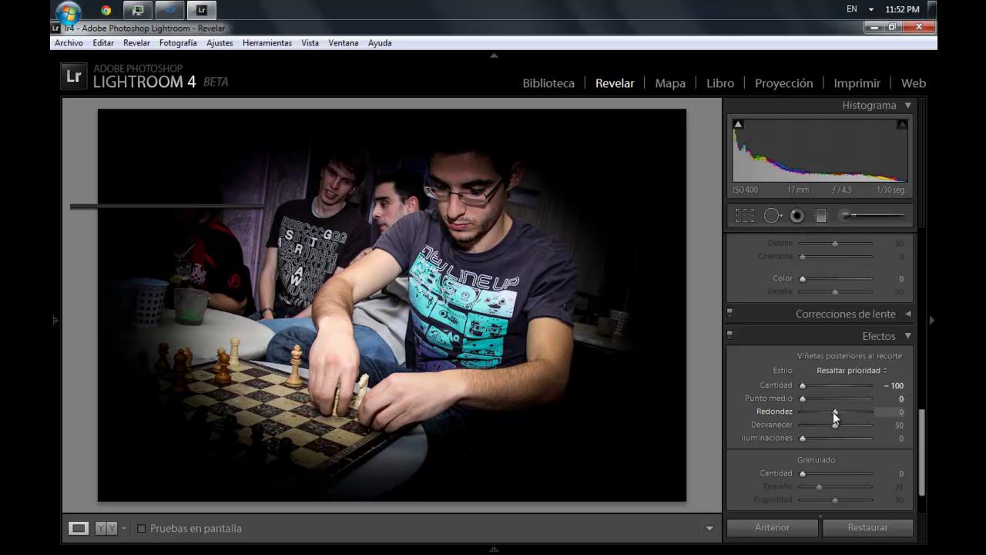
{"action": "left_click_drag", "start_coordinate": [851, 424], "coordinate": [873, 422]}
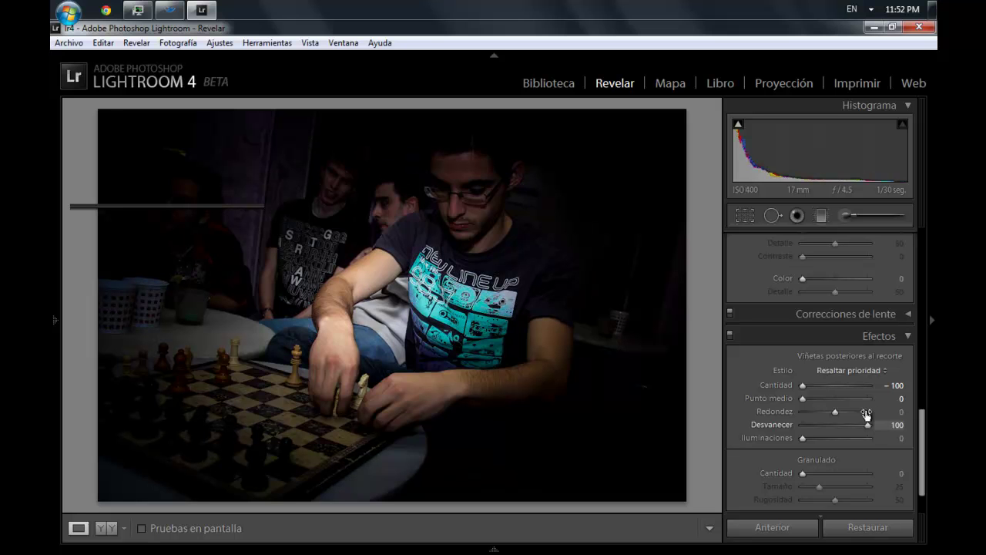
{"action": "left_click", "coordinate": [826, 384]}
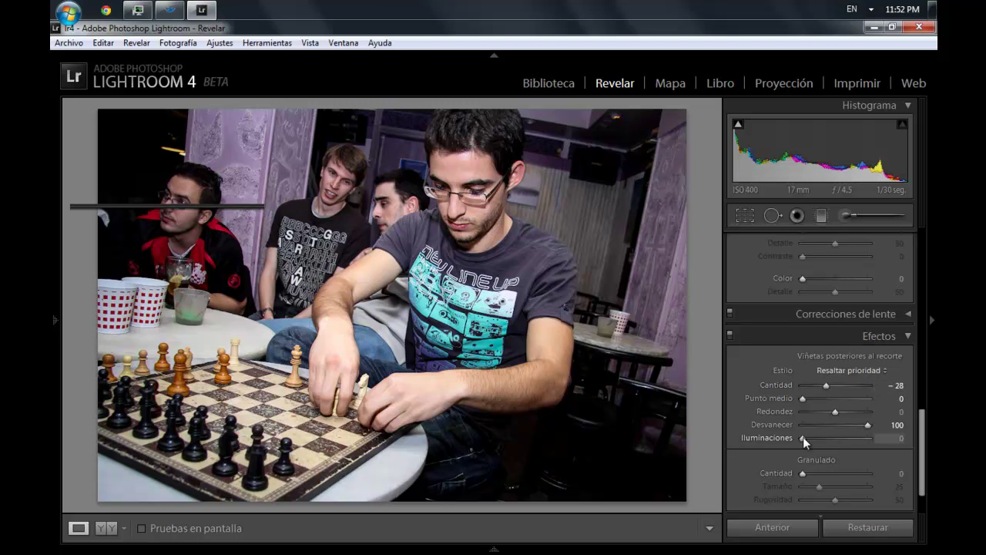
{"action": "left_click_drag", "start_coordinate": [802, 437], "coordinate": [878, 436]}
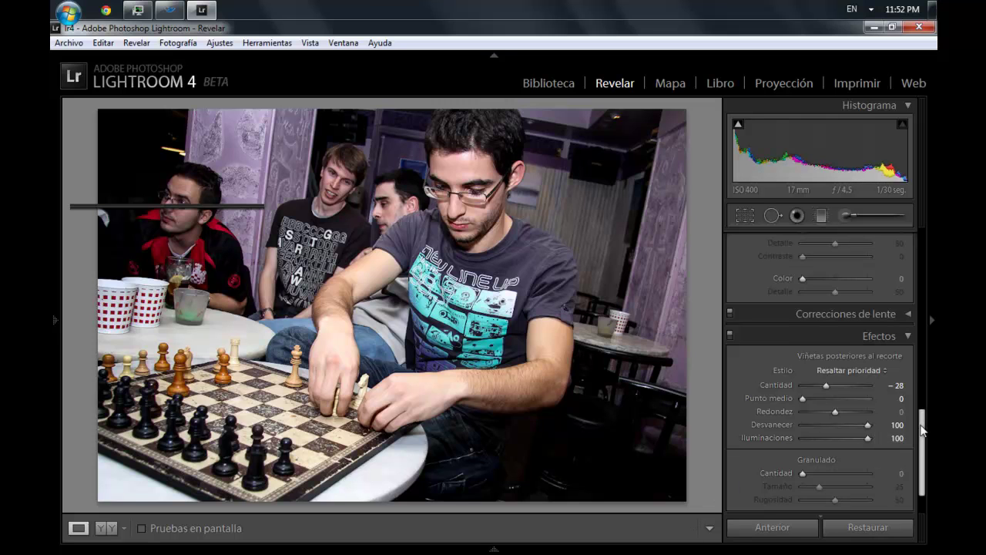
{"action": "left_click_drag", "start_coordinate": [922, 455], "coordinate": [903, 224]}
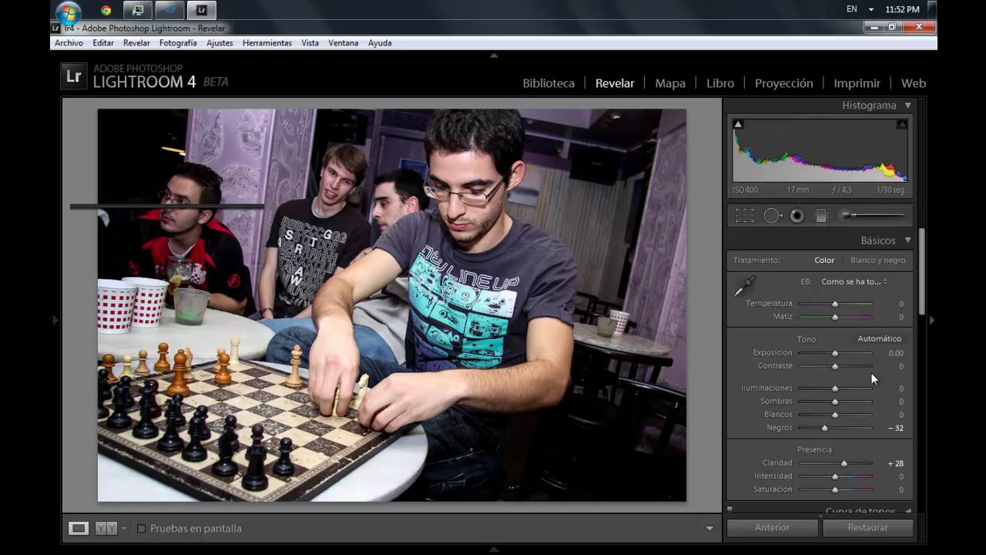
Step: Switch to the Mapa module to view the Burgos map
{"action": "left_click", "coordinate": [669, 85]}
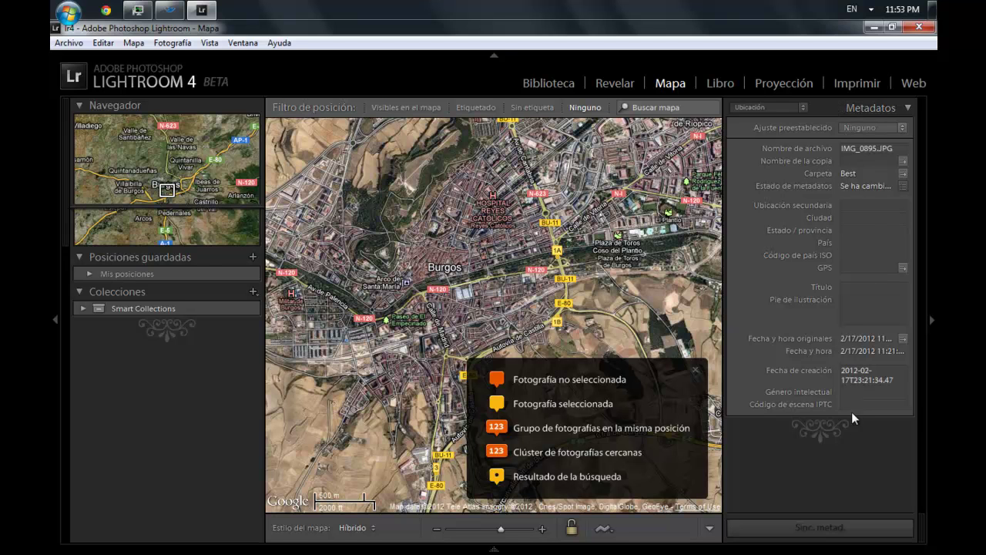
Step: Switch to the Libro (Book) module to show the two-portrait Blurb book
{"action": "left_click", "coordinate": [867, 205]}
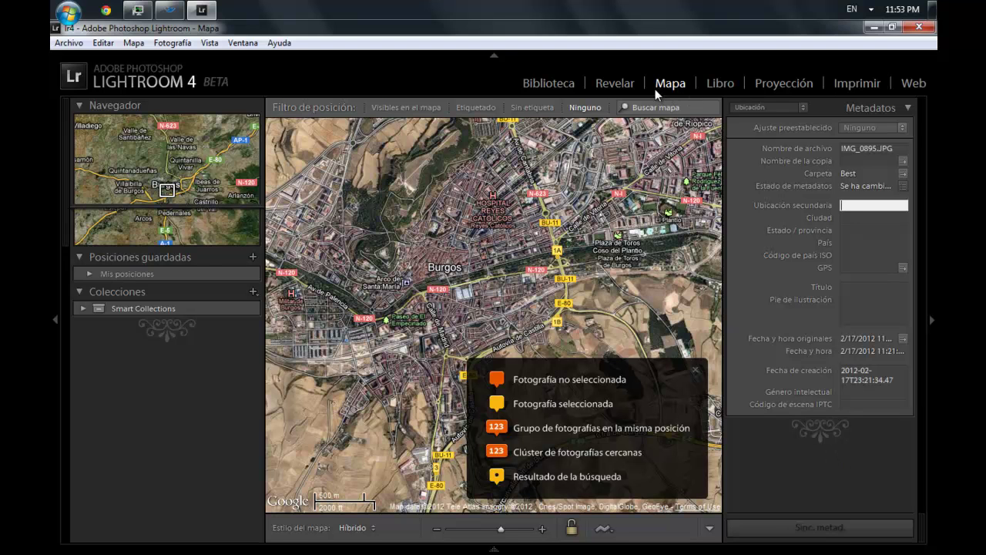
{"action": "left_click", "coordinate": [718, 85]}
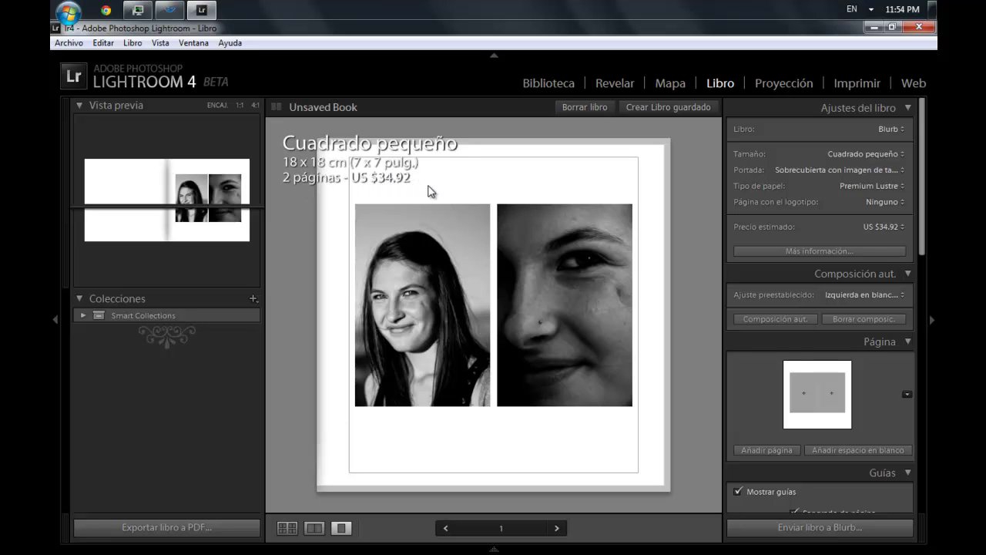
Step: Give page 2 the two-photos-plus-text layout, with the chess photo on top and the smiling portrait below
{"action": "left_click", "coordinate": [907, 394]}
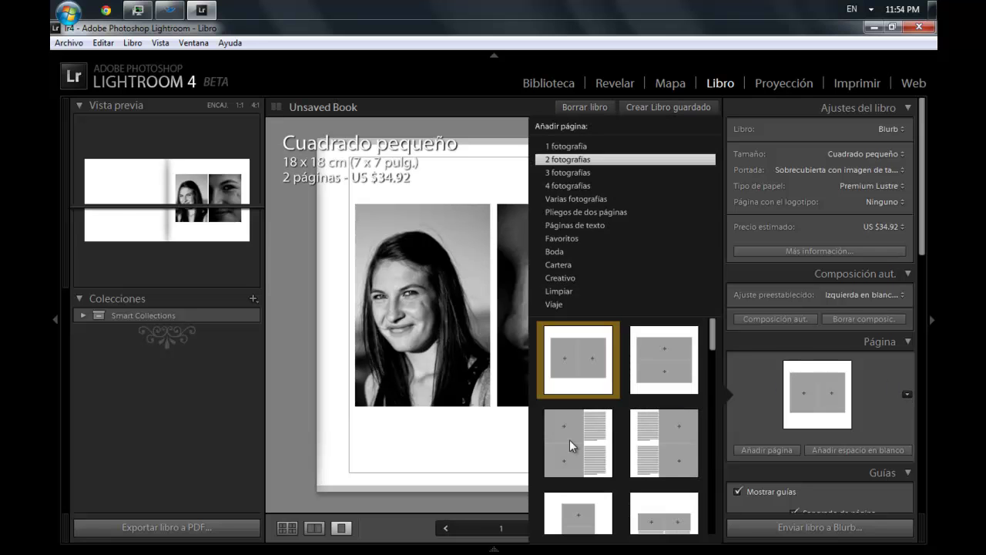
{"action": "left_click", "coordinate": [570, 443]}
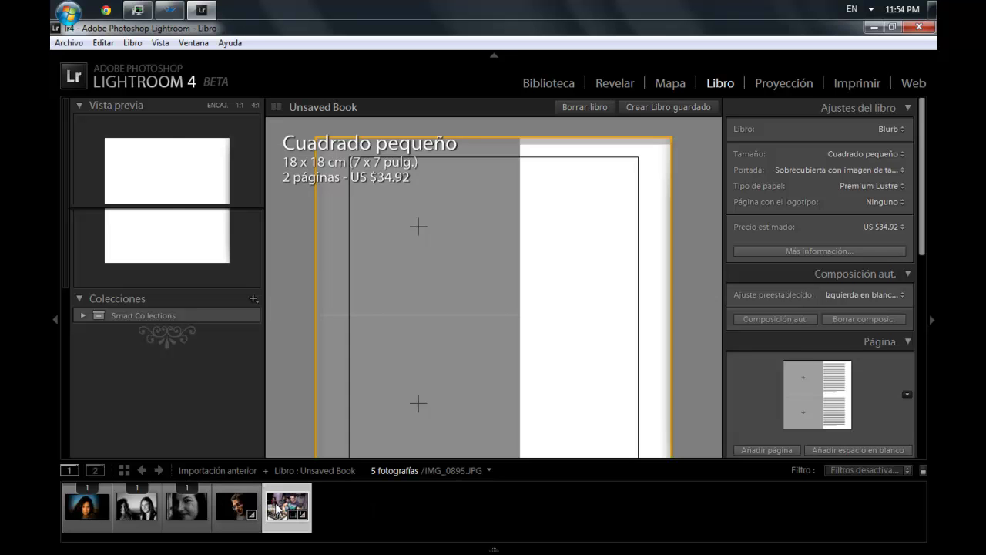
{"action": "left_click_drag", "start_coordinate": [239, 515], "coordinate": [382, 272]}
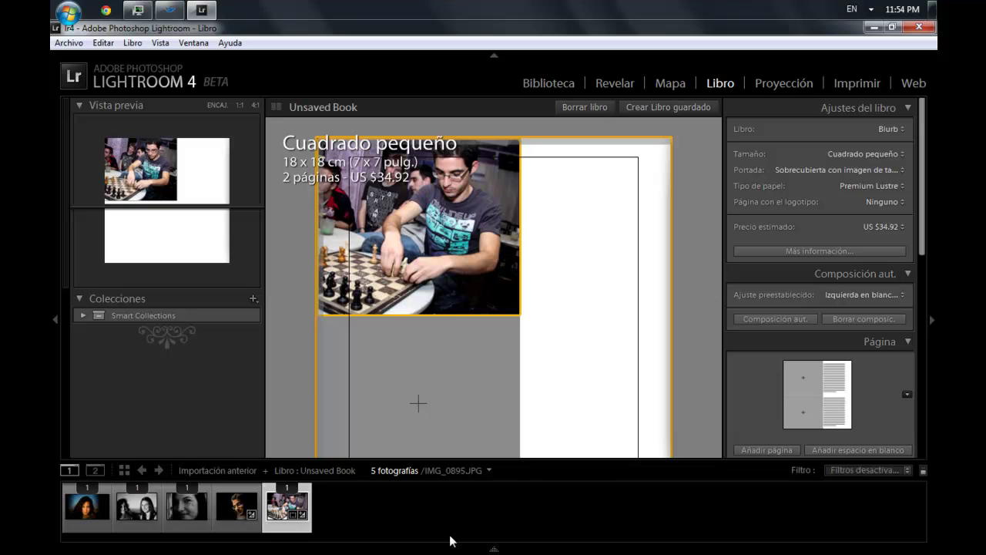
{"action": "left_click_drag", "start_coordinate": [233, 515], "coordinate": [399, 395]}
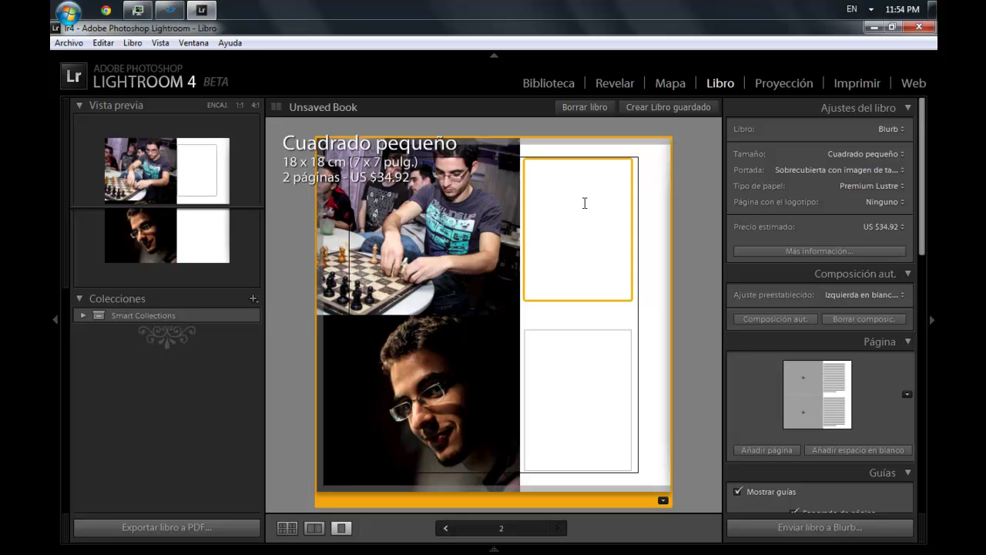
Step: Type the caption 'Una noche de Drink in English jugando a...' in the top text cell
{"action": "type", "text": "Una noche de Drink"}
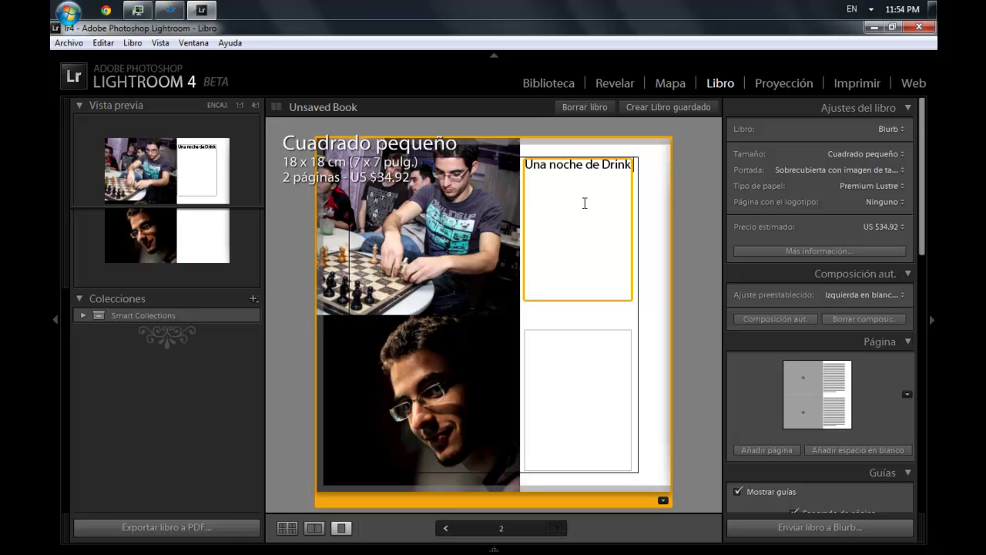
{"action": "type", "text": " in English "}
{"action": "type", "text": "jajaj"}
{"action": "key", "text": "BackSpace"}
{"action": "key", "text": "BackSpace"}
{"action": "key", "text": "BackSpace"}
{"action": "key", "text": "BackSpace"}
{"action": "type", "text": "ugando a..."}
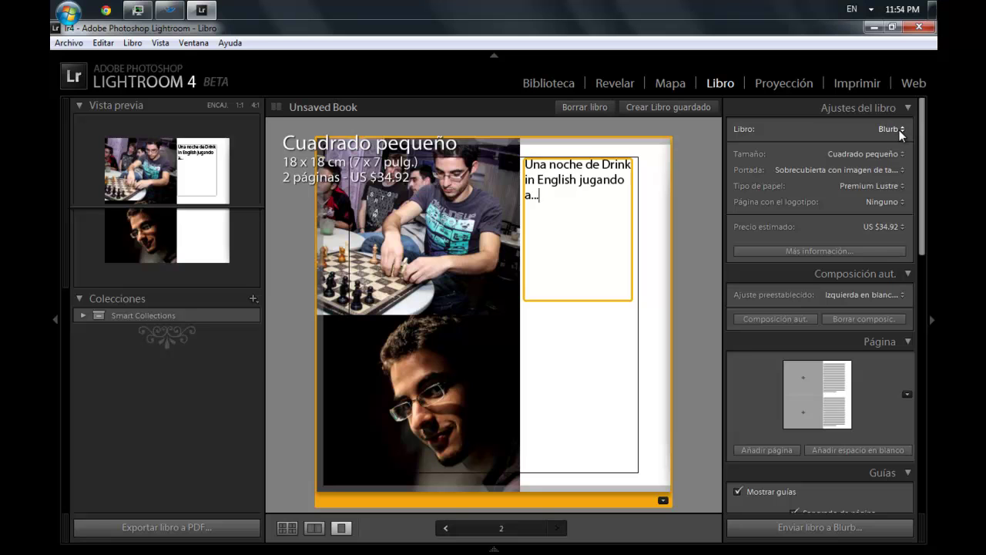
Step: Review the book type, size and cover options, keeping Blurb and the existing choices
{"action": "left_click", "coordinate": [898, 130]}
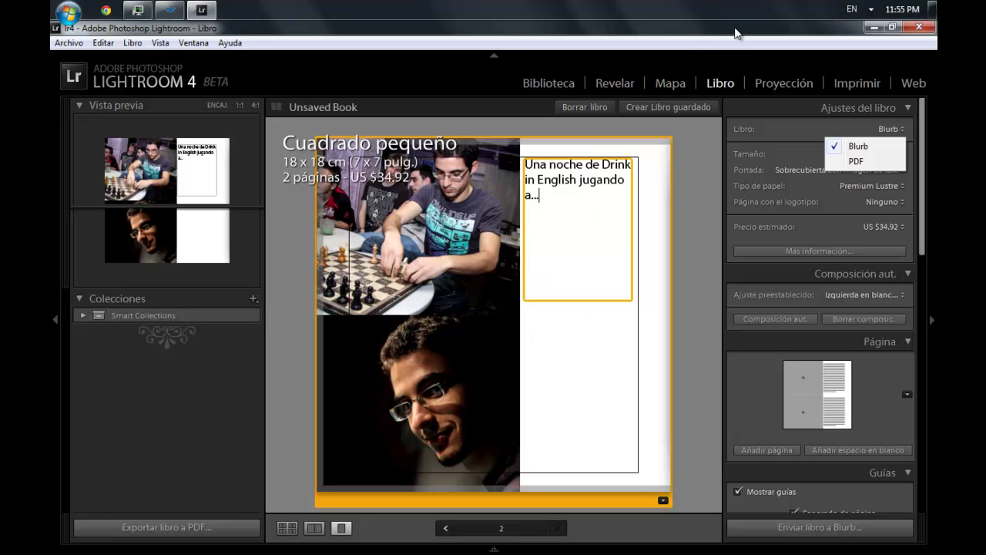
{"action": "left_click", "coordinate": [789, 33]}
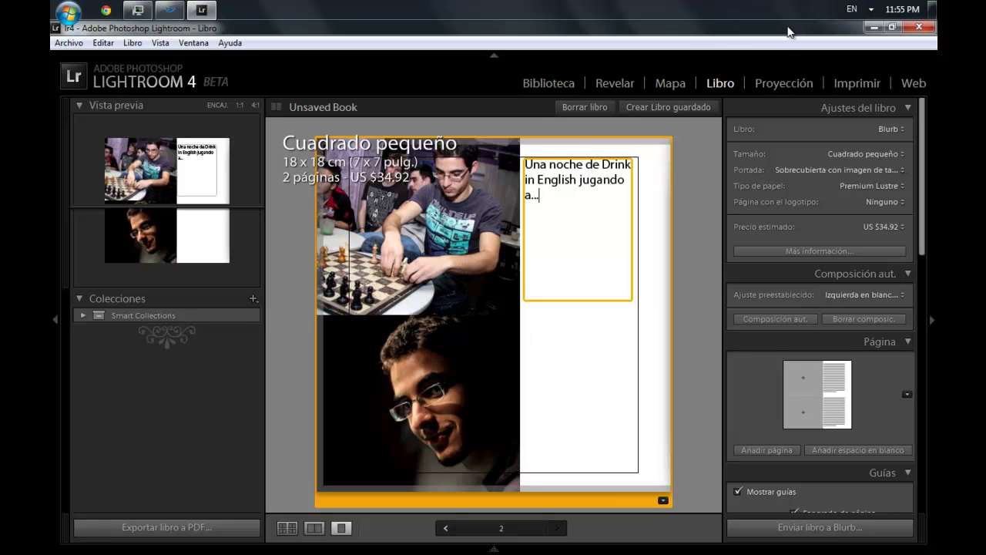
{"action": "left_click", "coordinate": [871, 153]}
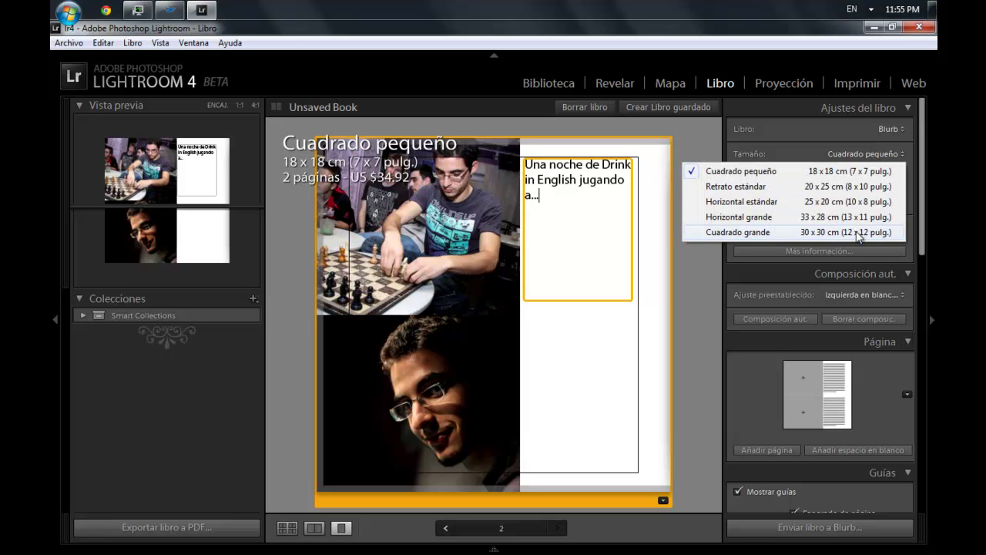
{"action": "left_click", "coordinate": [829, 60]}
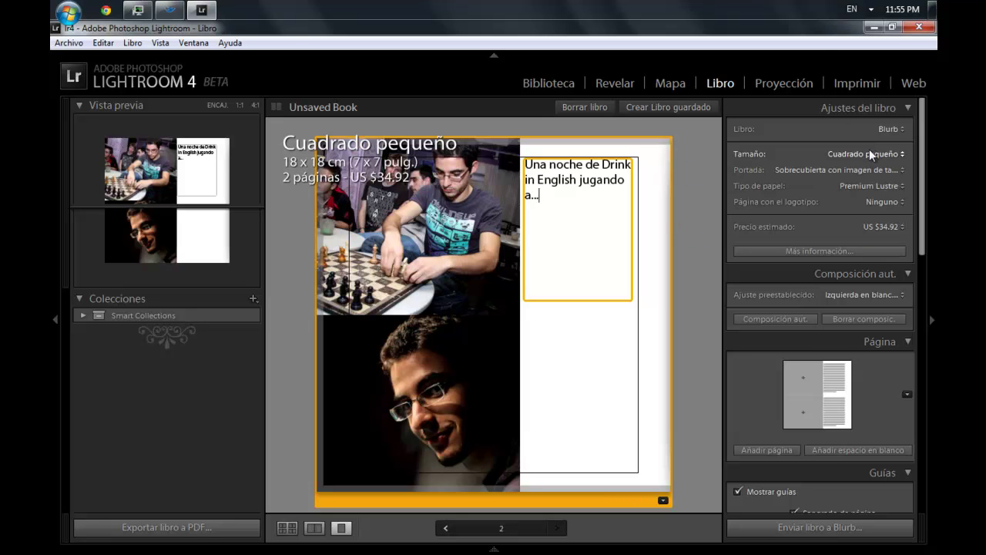
{"action": "left_click", "coordinate": [877, 171]}
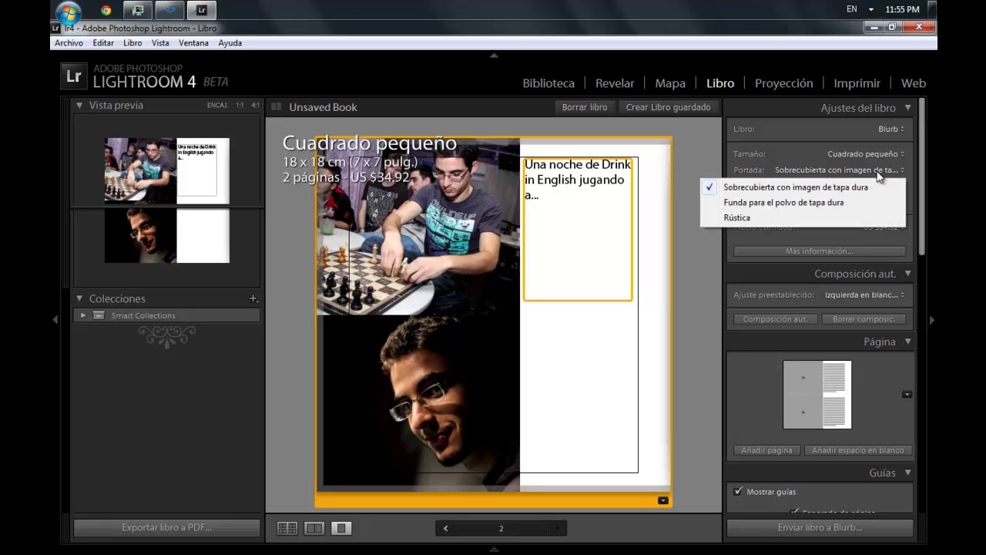
{"action": "left_click", "coordinate": [877, 171]}
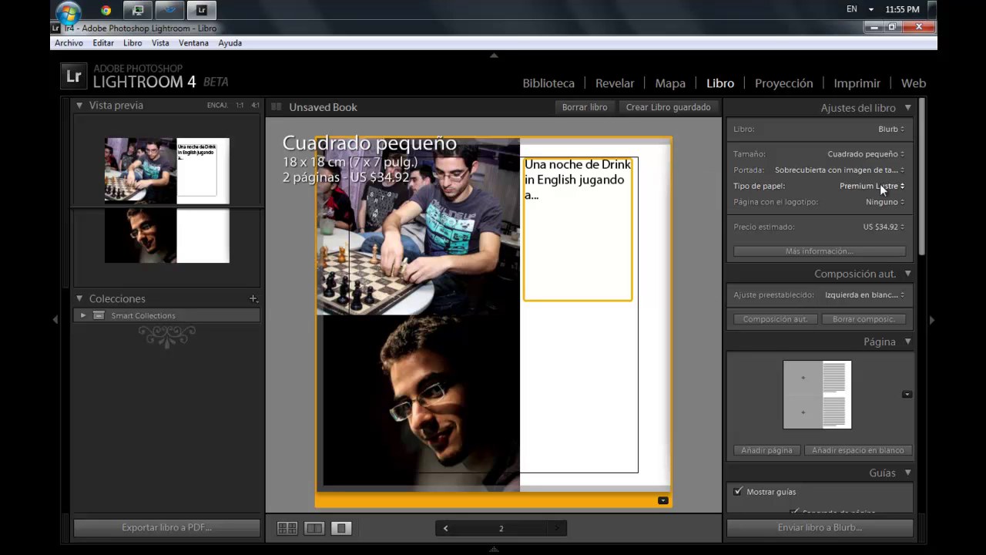
Step: Change the Precio estimado currency to euros, showing €29.32
{"action": "left_click", "coordinate": [894, 233]}
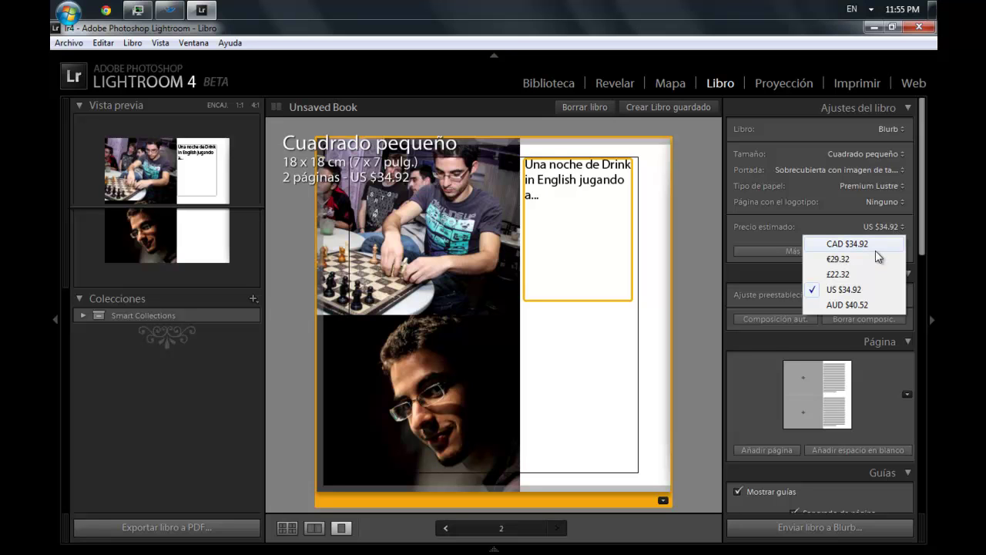
{"action": "left_click", "coordinate": [872, 261]}
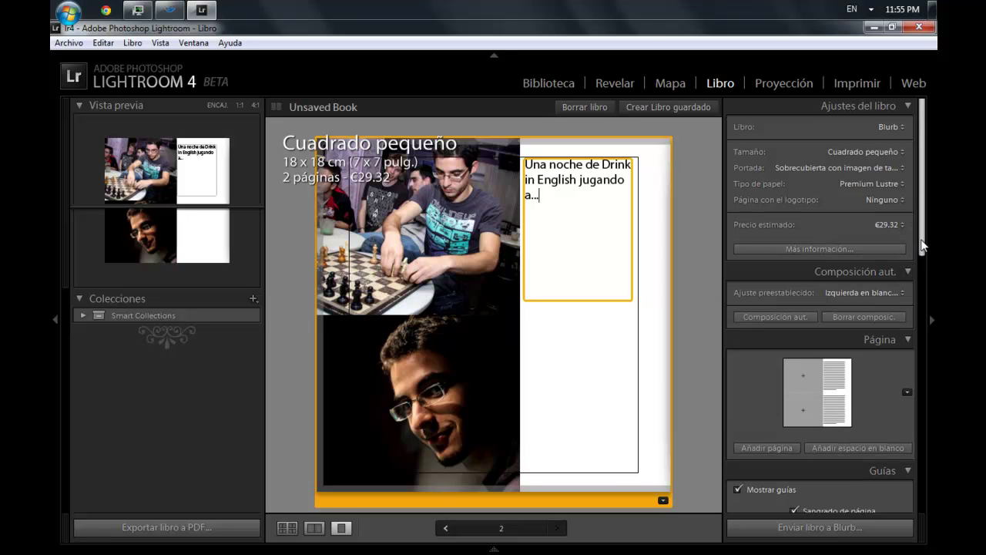
{"action": "scroll", "coordinate": [896, 304], "scroll_direction": "down", "scroll_amount": 3}
{"action": "left_click", "coordinate": [907, 306]}
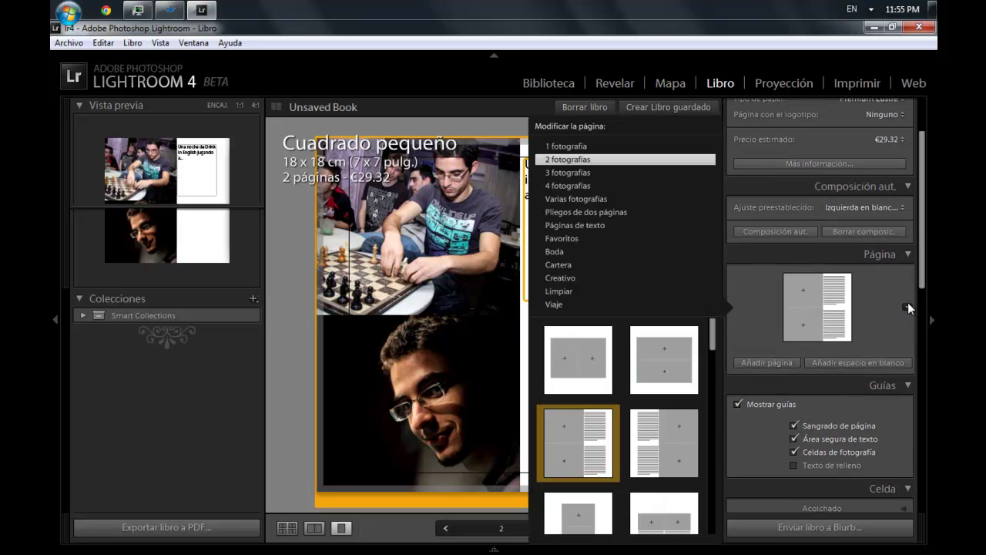
{"action": "left_click", "coordinate": [551, 147]}
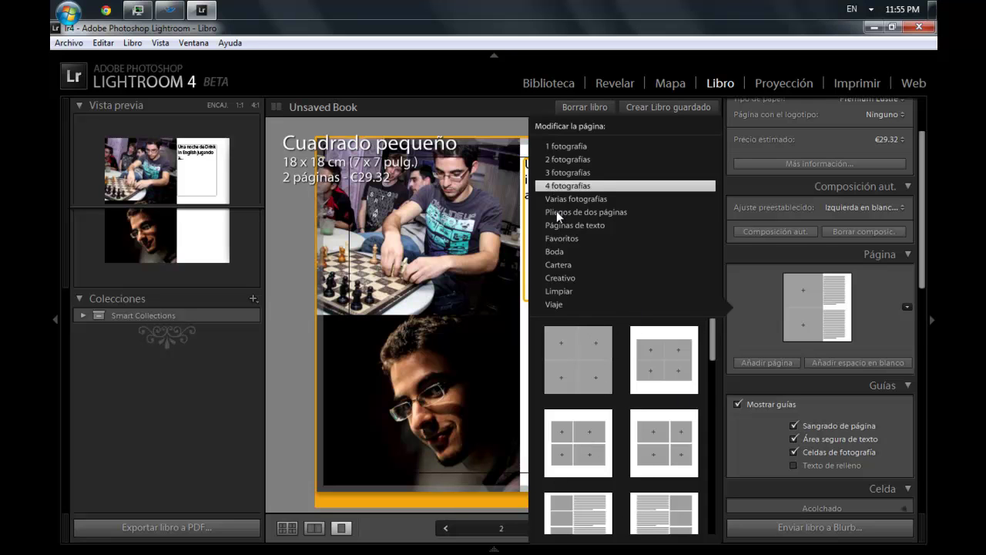
{"action": "left_click", "coordinate": [559, 251]}
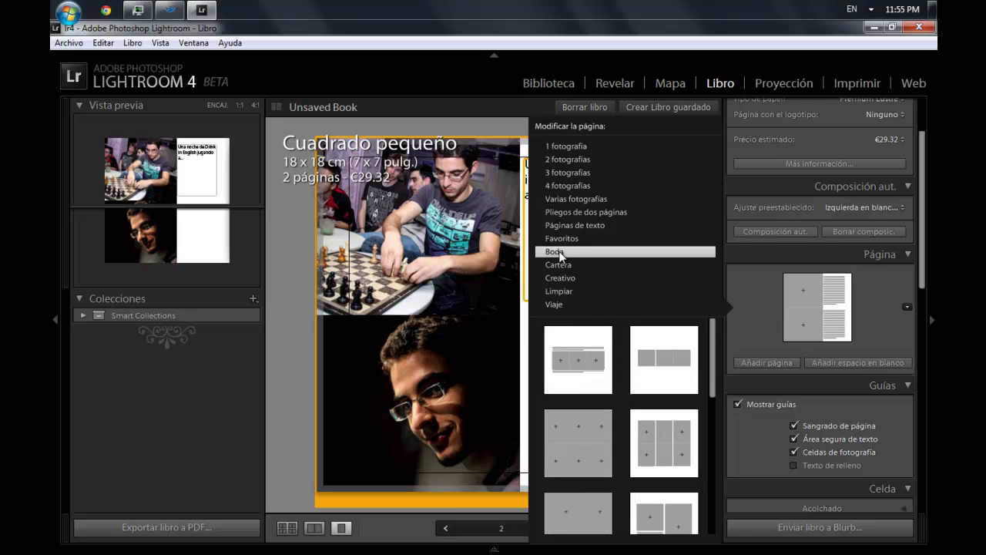
{"action": "left_click_drag", "start_coordinate": [712, 336], "coordinate": [705, 410]}
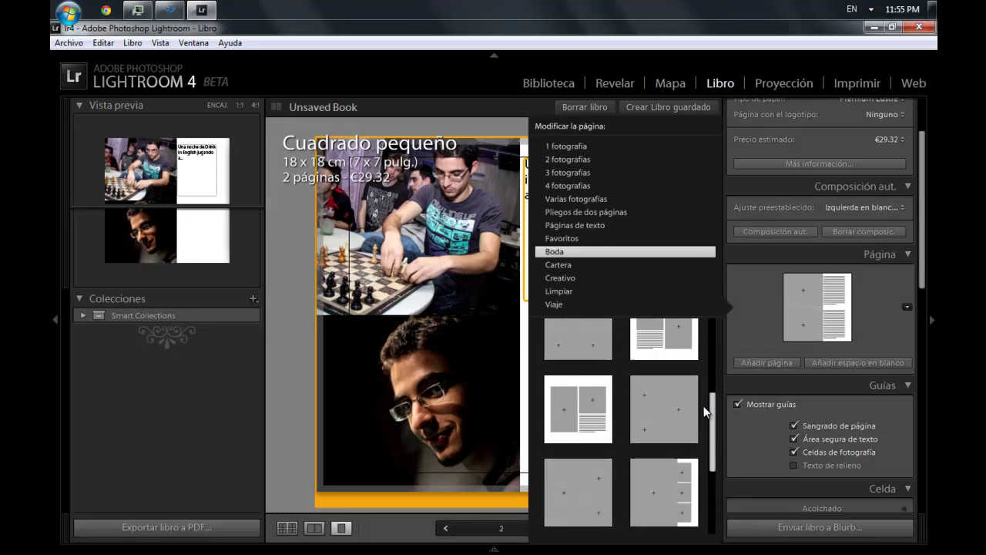
{"action": "left_click_drag", "start_coordinate": [705, 410], "coordinate": [700, 291]}
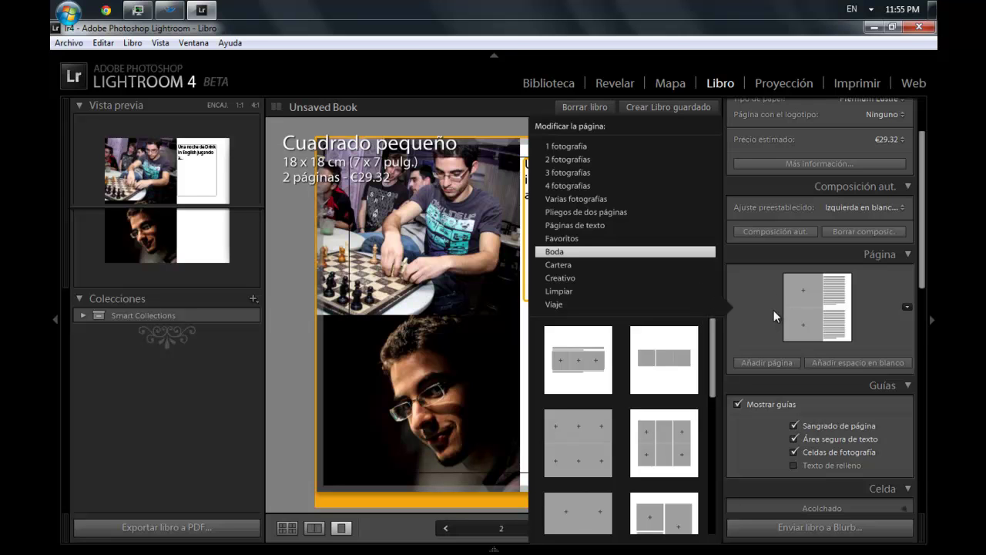
{"action": "left_click", "coordinate": [572, 278]}
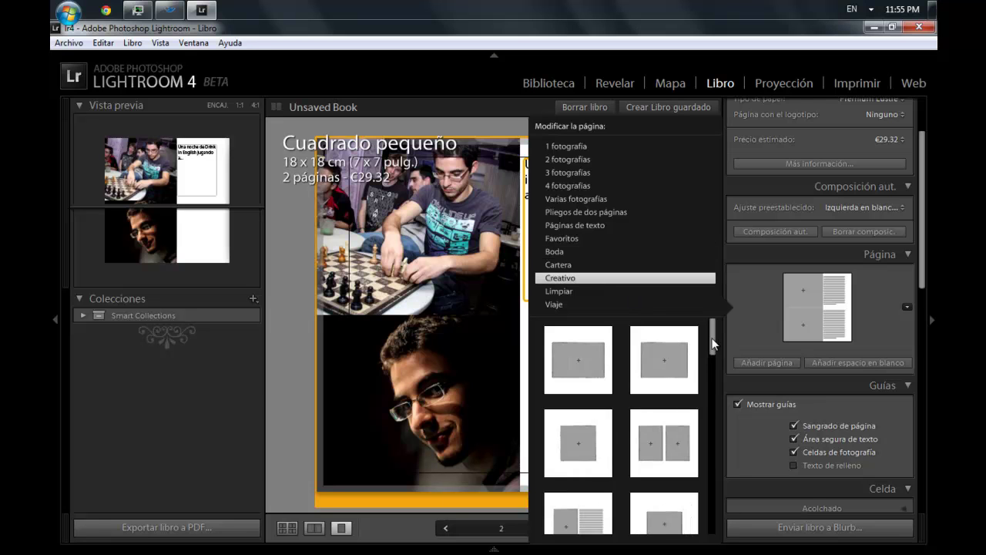
{"action": "left_click_drag", "start_coordinate": [714, 345], "coordinate": [710, 392]}
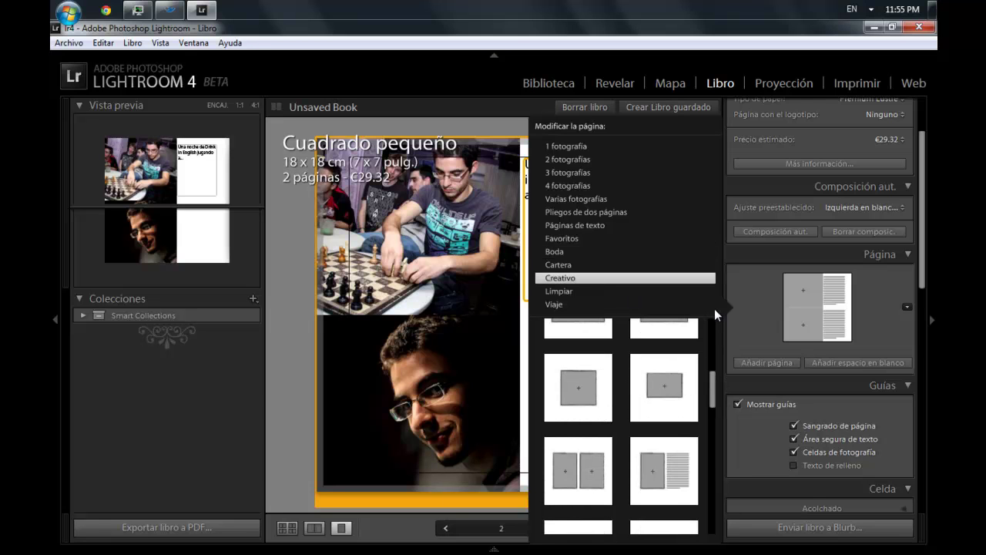
{"action": "left_click", "coordinate": [563, 290]}
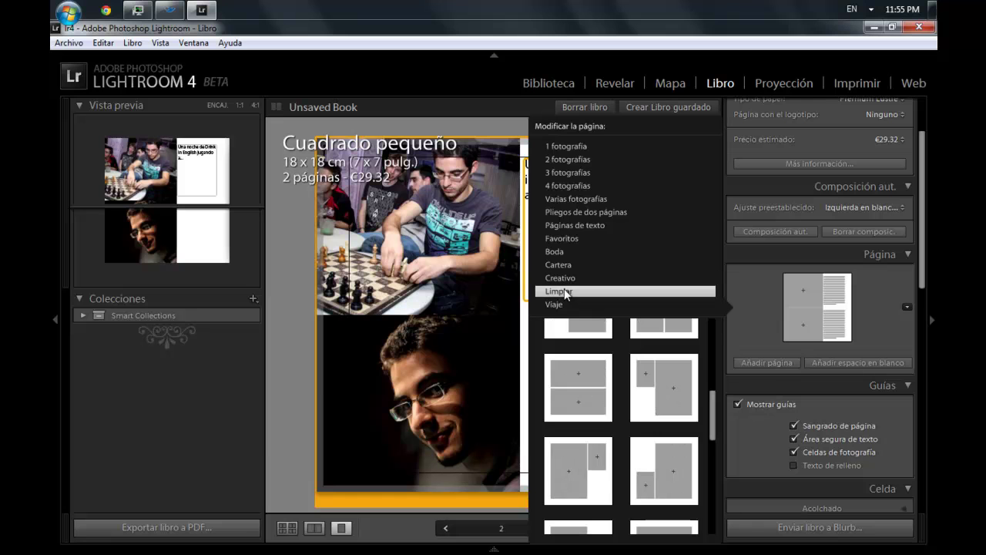
{"action": "left_click", "coordinate": [891, 307]}
{"action": "left_click_drag", "start_coordinate": [922, 279], "coordinate": [923, 345]}
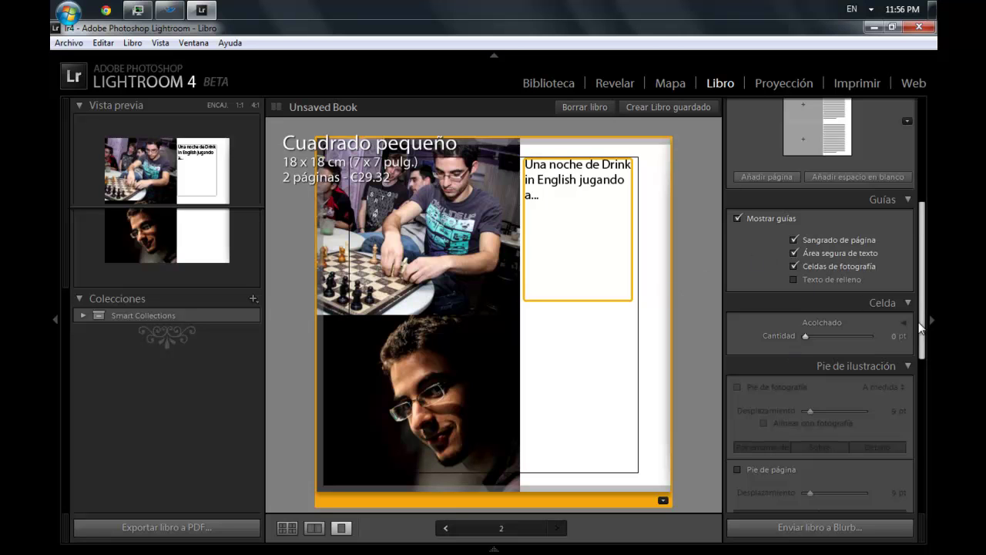
Step: Scroll the right panel and switch to the Proyección (Slideshow) module
{"action": "left_click_drag", "start_coordinate": [923, 327], "coordinate": [923, 487]}
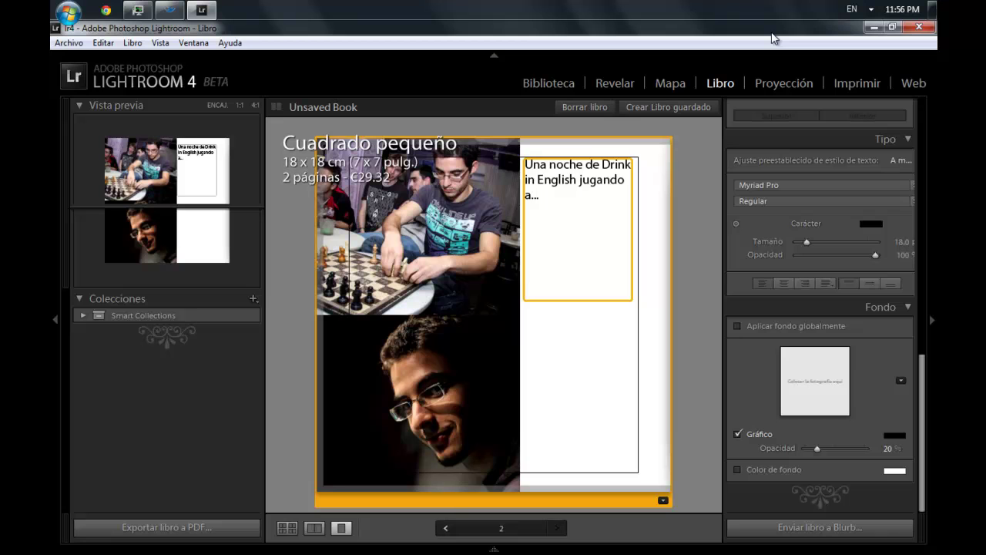
{"action": "left_click", "coordinate": [782, 85]}
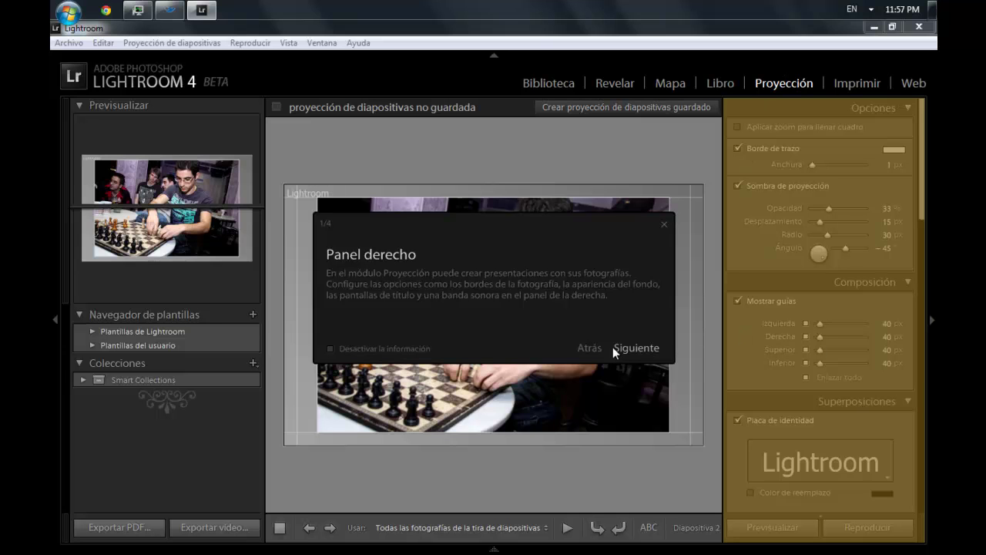
Step: Dismiss the slideshow tips and move to the Imprimir (Print) module
{"action": "left_click", "coordinate": [631, 348]}
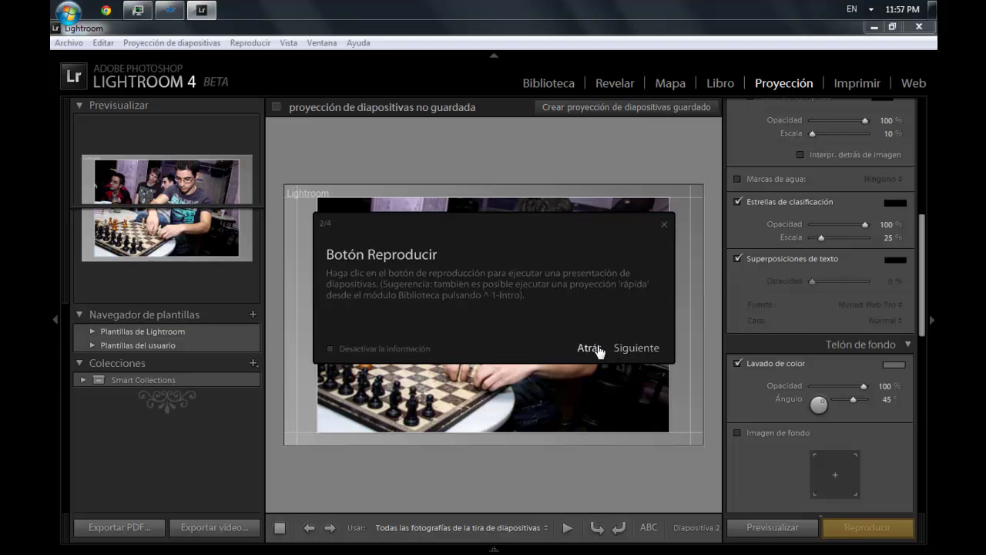
{"action": "left_click", "coordinate": [666, 224]}
{"action": "mouse_move", "coordinate": [924, 285]}
{"action": "left_mouse_down"}
{"action": "mouse_move", "coordinate": [925, 150]}
{"action": "mouse_move", "coordinate": [929, 492]}
{"action": "mouse_move", "coordinate": [910, 122]}
{"action": "left_mouse_up"}
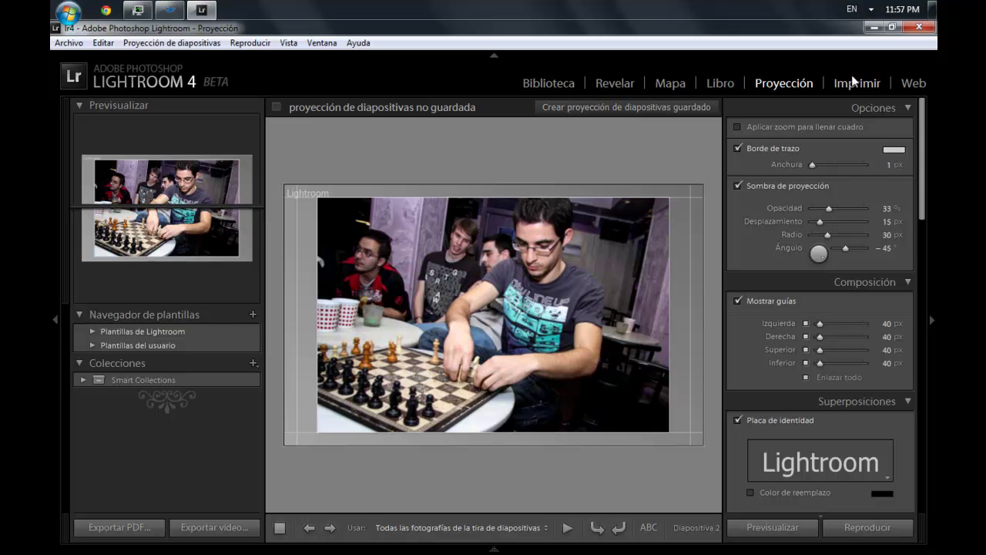
{"action": "left_click", "coordinate": [851, 75]}
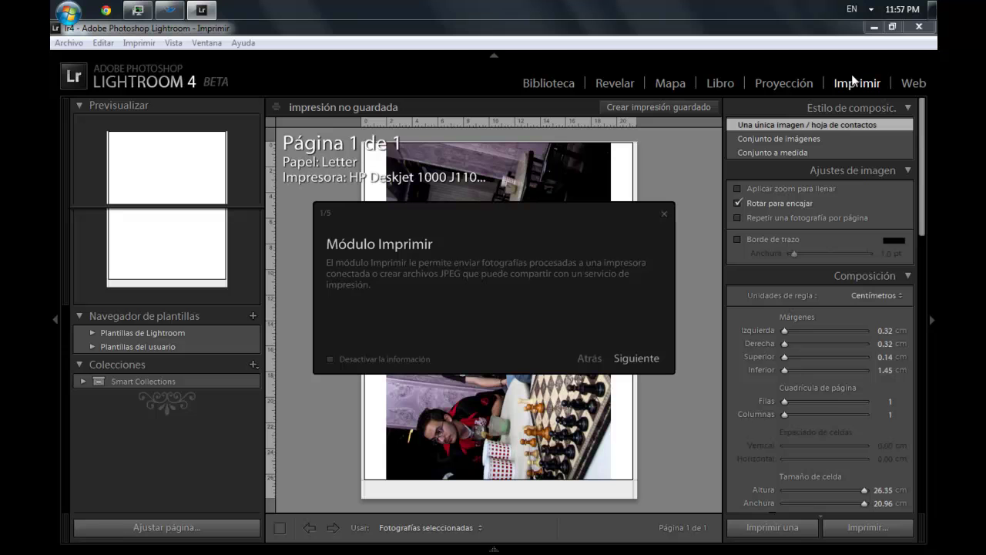
Step: Close the print introduction, choose the 'Una única imagen / hoja de contactos' layout, then go to Web
{"action": "left_click", "coordinate": [663, 213]}
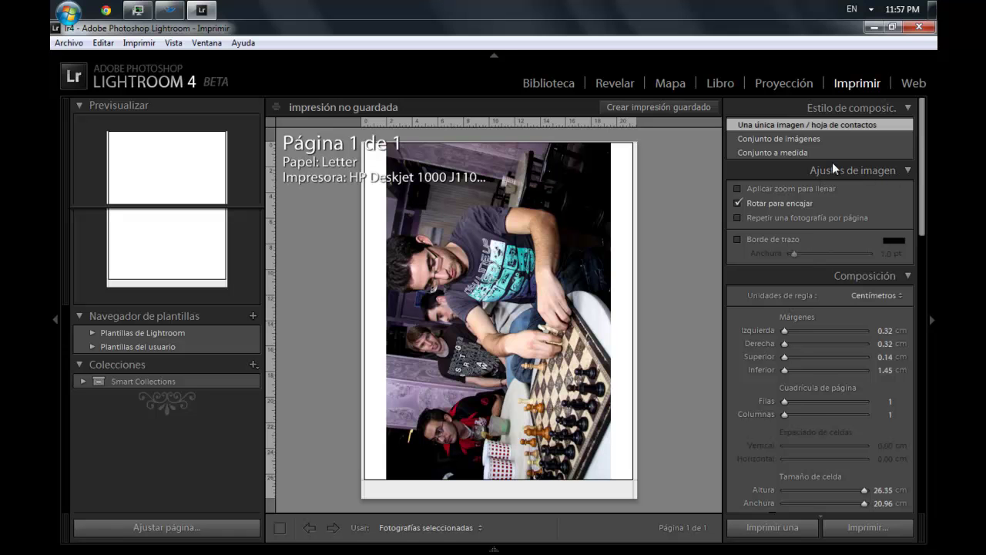
{"action": "left_click", "coordinate": [791, 125]}
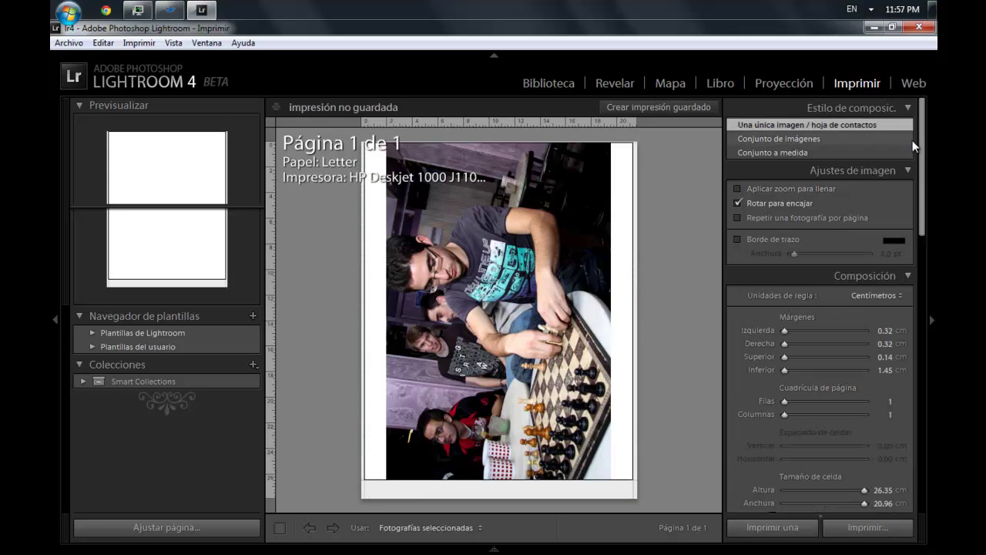
{"action": "mouse_move", "coordinate": [924, 148]}
{"action": "left_mouse_down"}
{"action": "mouse_move", "coordinate": [923, 452]}
{"action": "mouse_move", "coordinate": [916, 100]}
{"action": "left_mouse_up"}
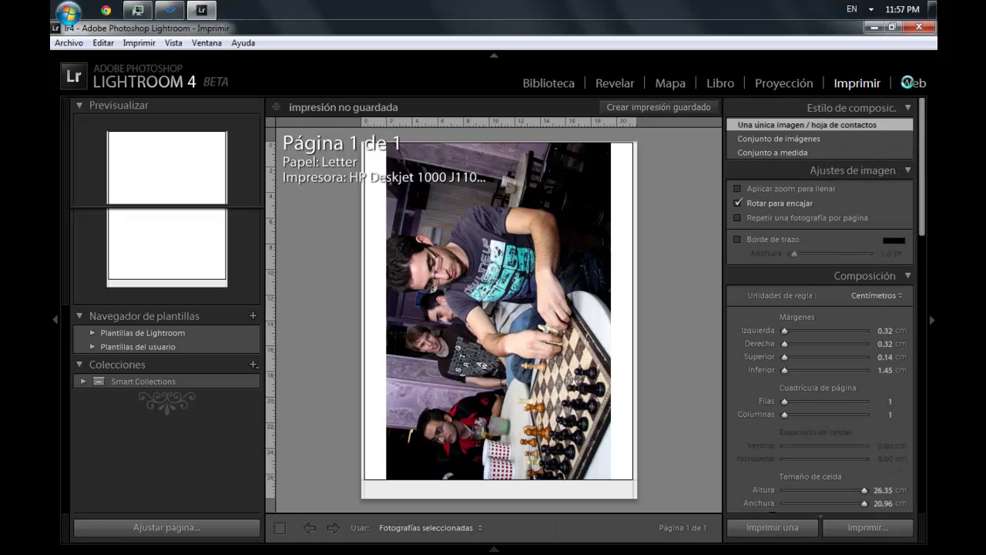
{"action": "left_click", "coordinate": [908, 81]}
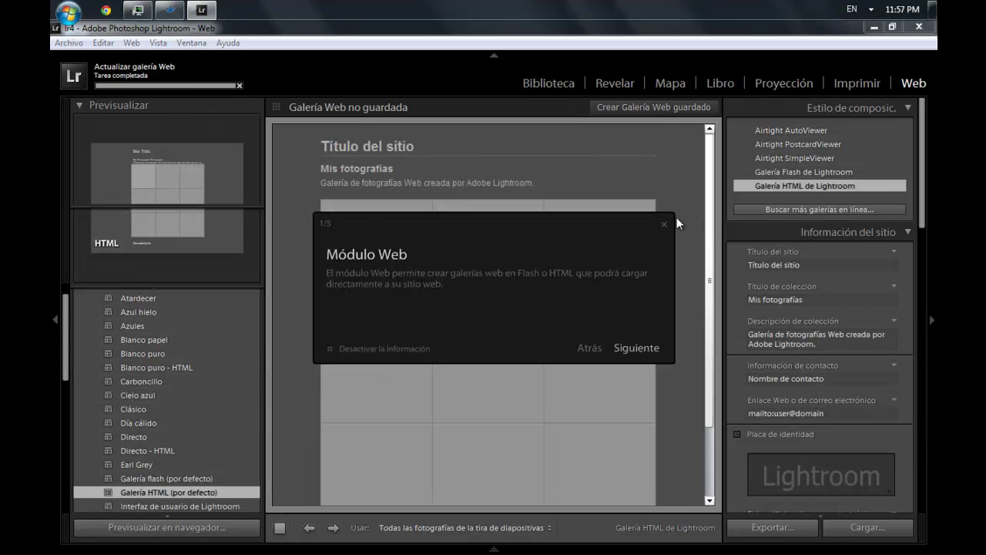
Step: Close the Módulo Web tips dialog to reveal the HTML gallery
{"action": "left_click", "coordinate": [664, 224]}
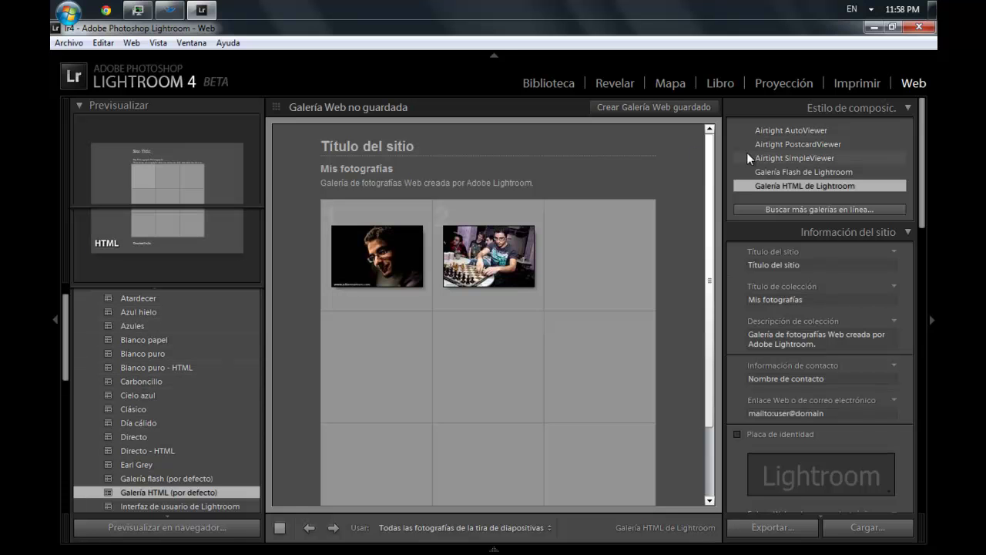
Step: Set the gallery style to Galería Flash de Lightroom
{"action": "left_click", "coordinate": [777, 170]}
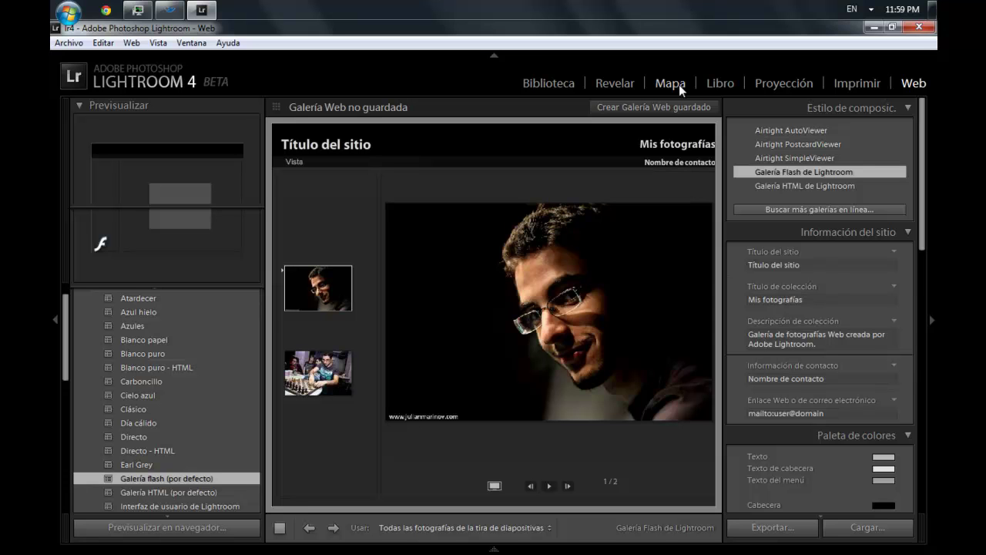
Step: Switch to the Revelar (Develop) module with the chess photo
{"action": "left_click", "coordinate": [603, 86]}
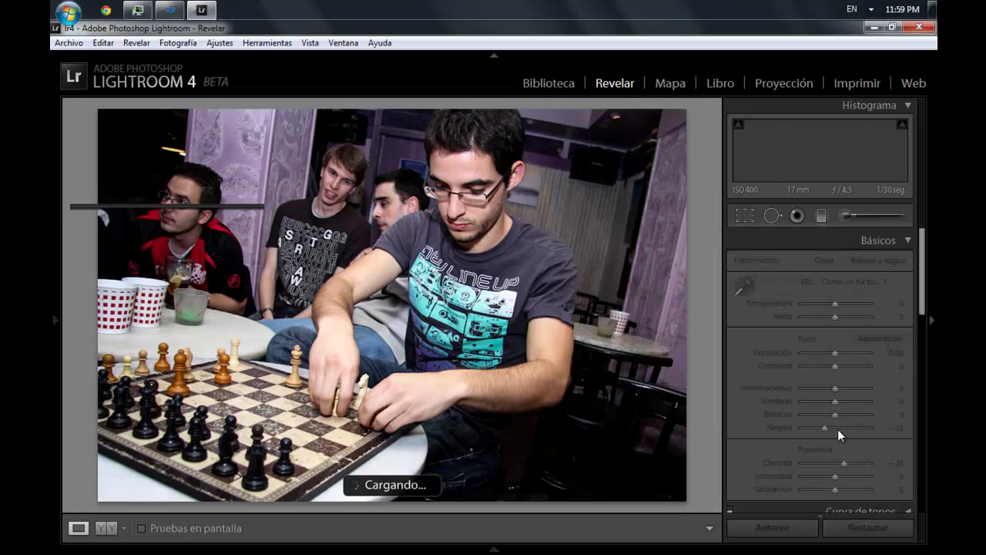